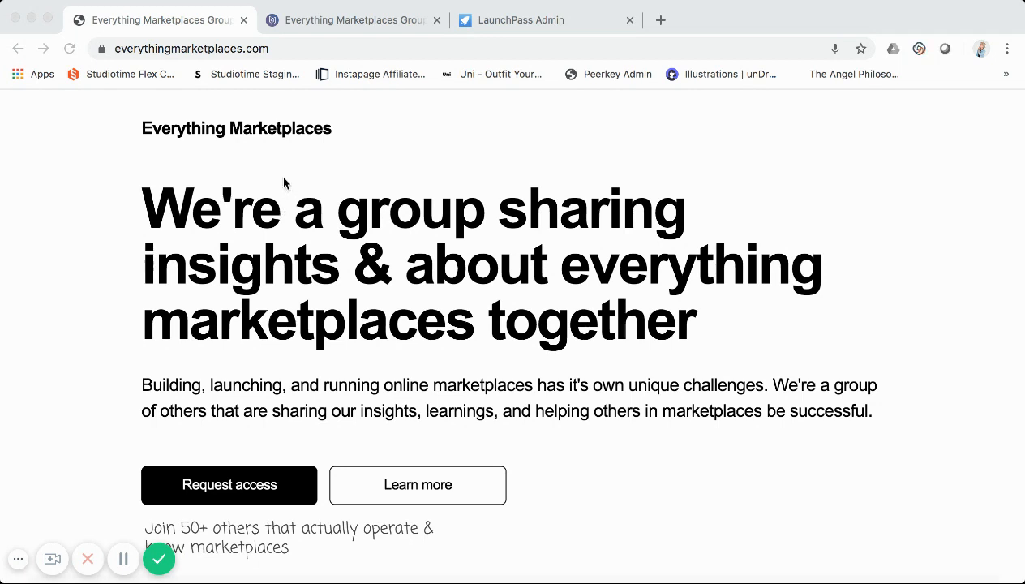
- Look through the Everything Marketplaces home page, from the headline and group description to the member benefits and newsletter signup
scroll(301, 197, down, 2)
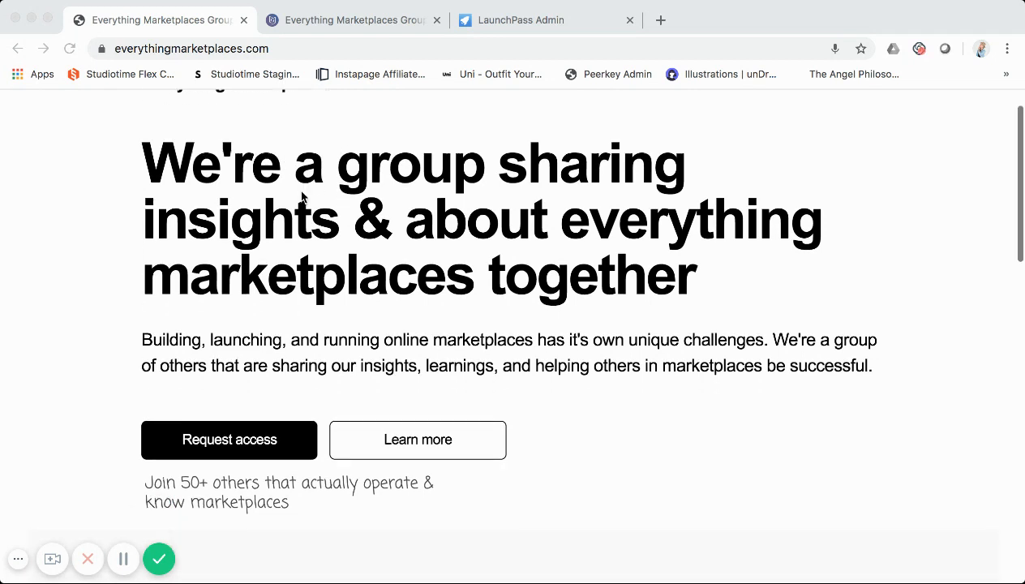
scroll(301, 197, up, 1)
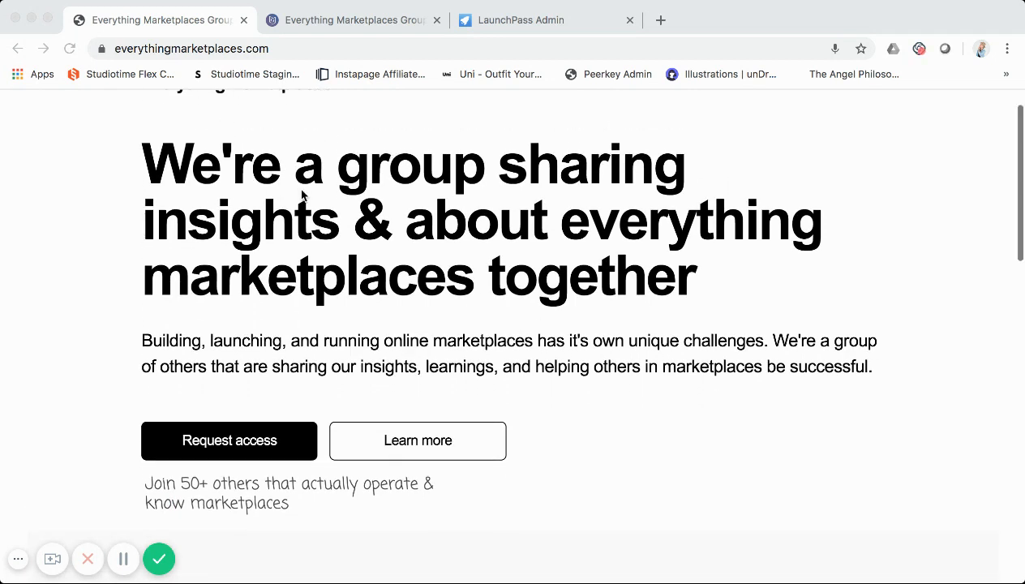
scroll(301, 195, down, 3)
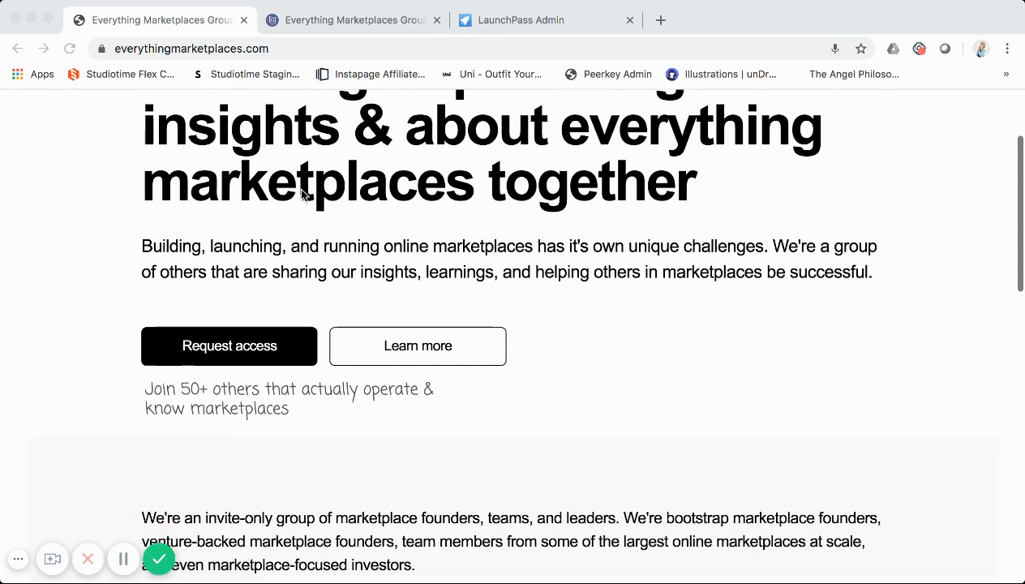
scroll(301, 195, down, 5)
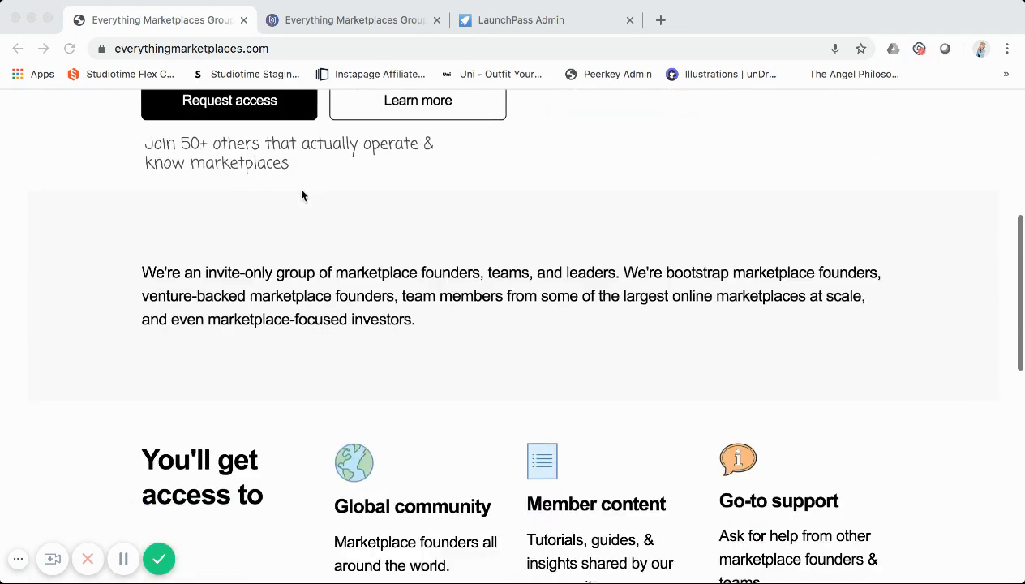
scroll(357, 298, down, 5)
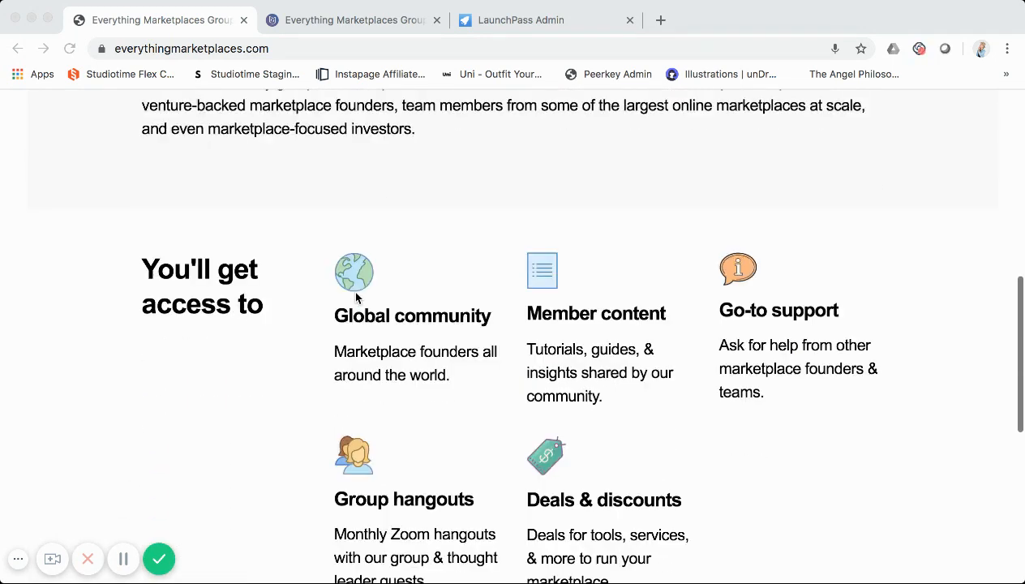
scroll(356, 298, down, 4)
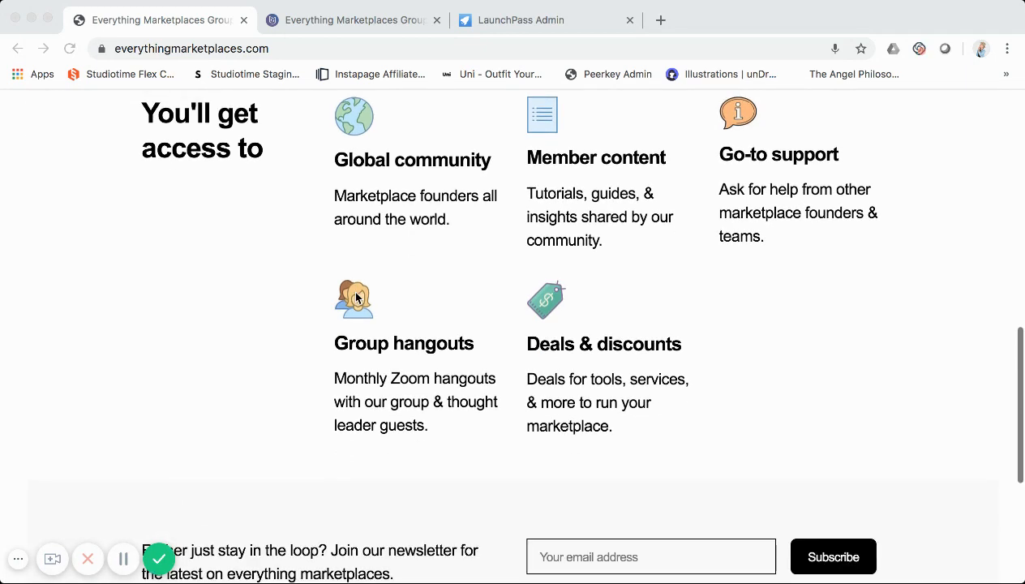
scroll(356, 299, down, 3)
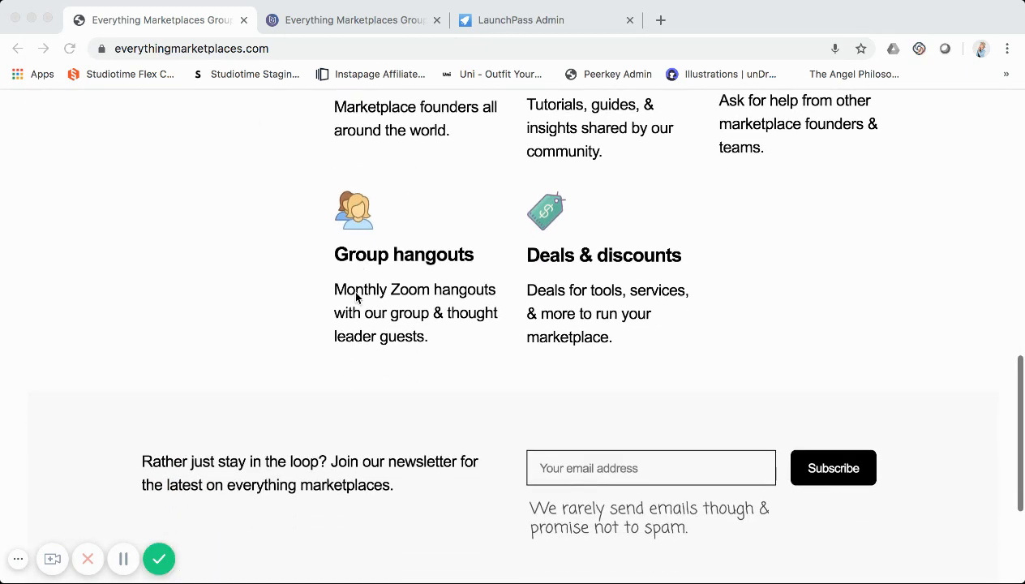
scroll(356, 298, up, 12)
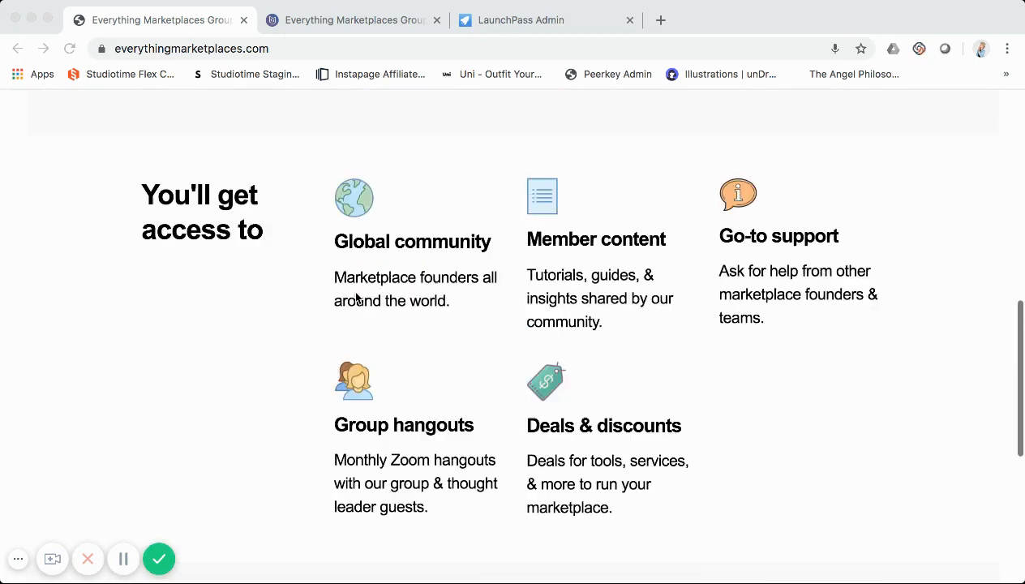
scroll(356, 298, up, 9)
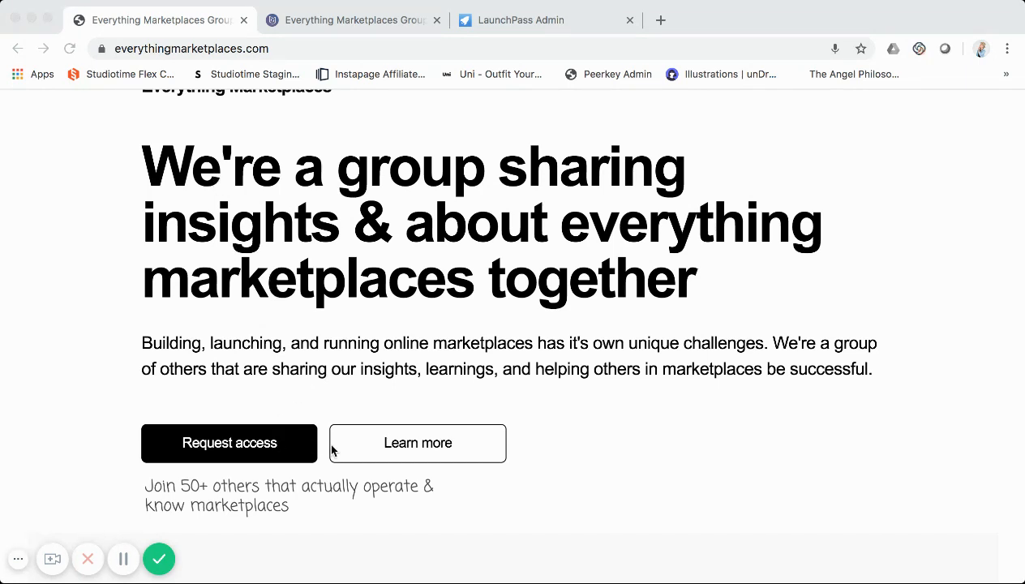
- Jump to the learn-more section of the home page and review the listed member benefits
scroll(372, 449, down, 1)
scroll(372, 448, down, 1)
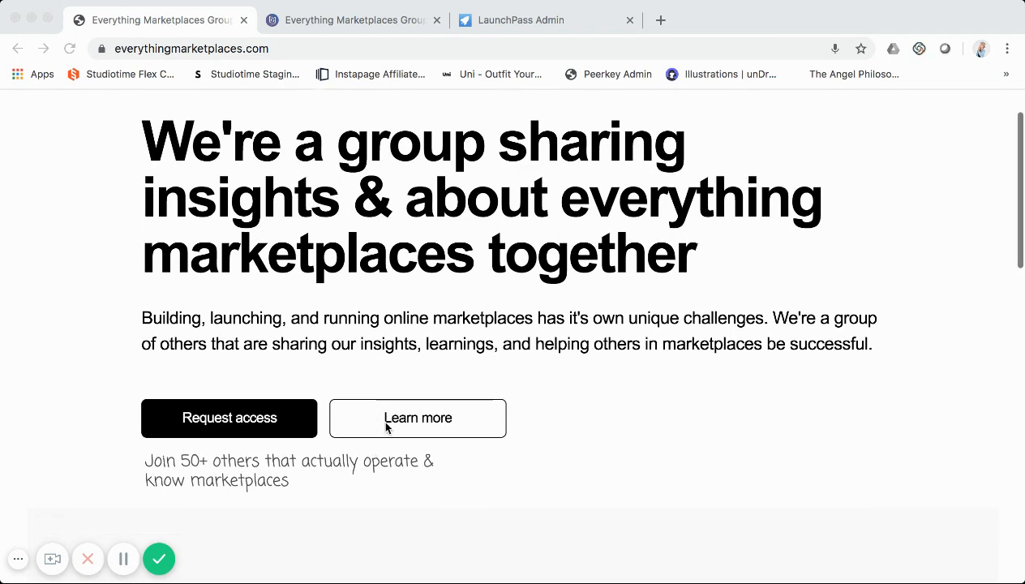
click(390, 417)
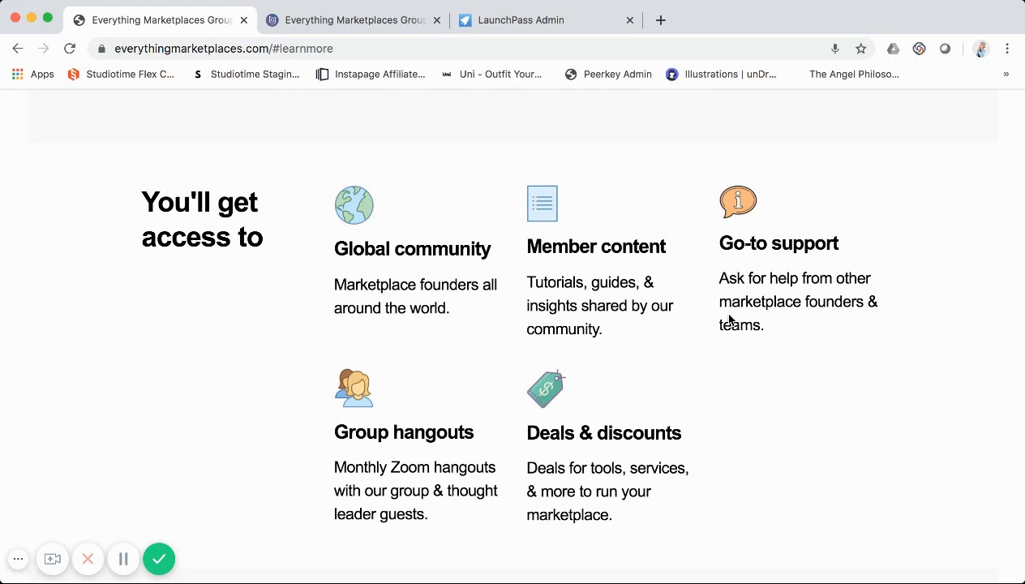
scroll(600, 394, down, 2)
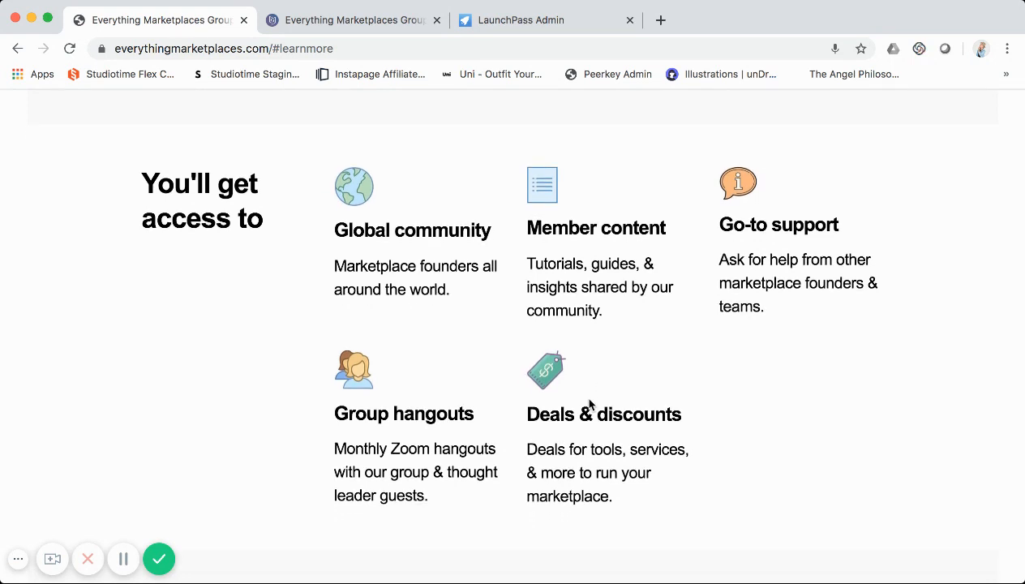
scroll(587, 406, down, 1)
scroll(590, 397, down, 2)
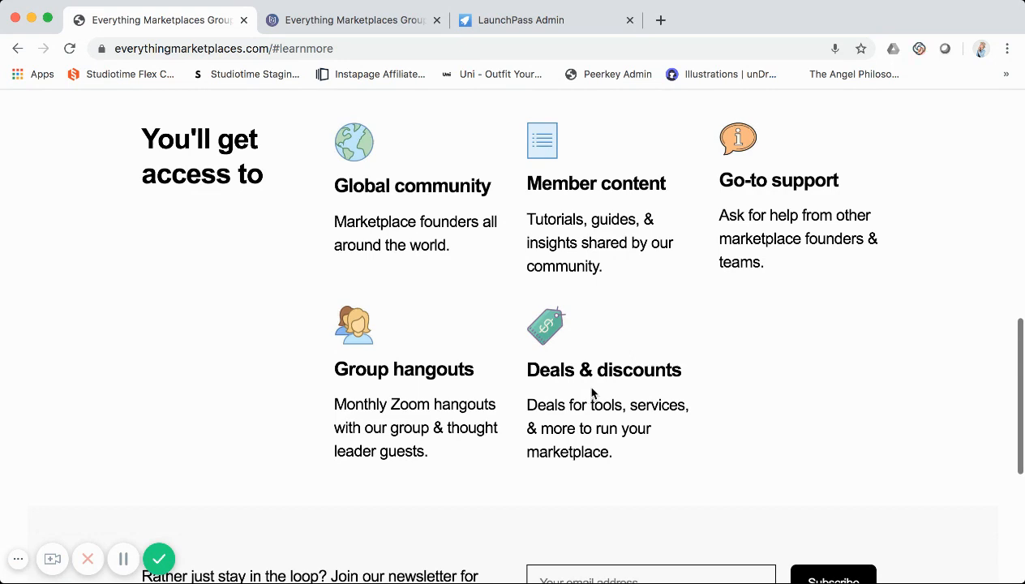
scroll(592, 393, down, 5)
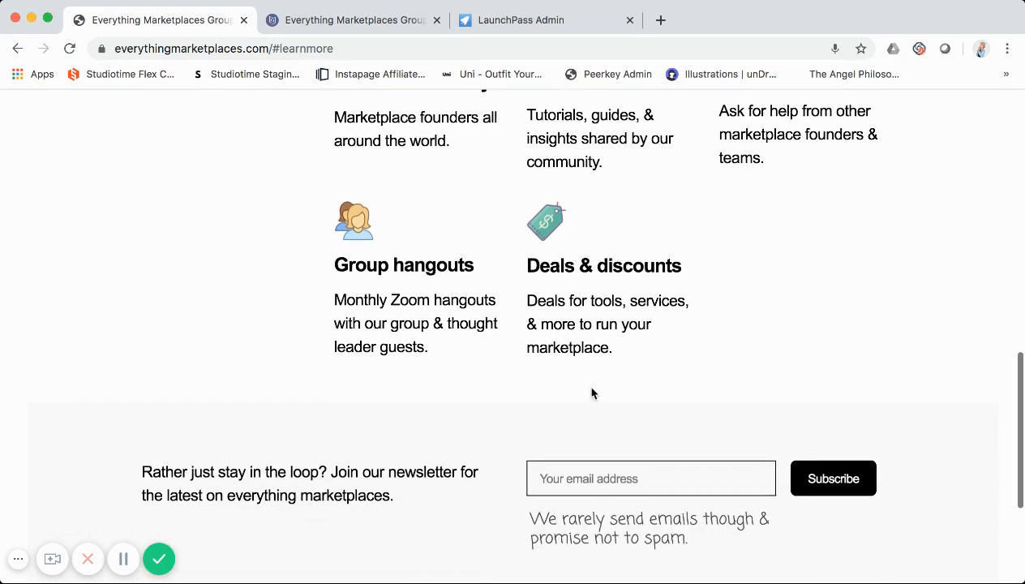
scroll(592, 393, down, 3)
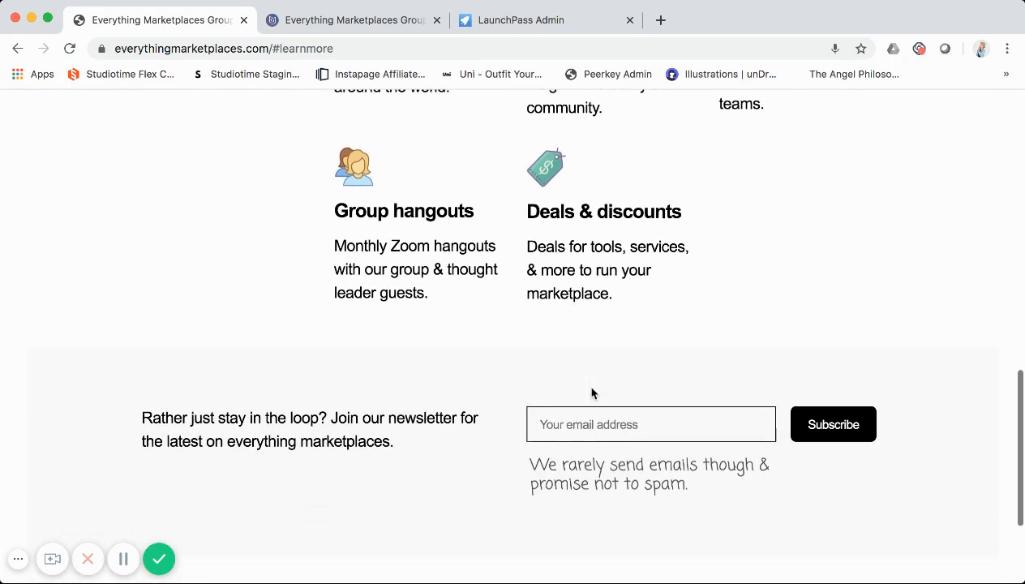
scroll(591, 392, down, 2)
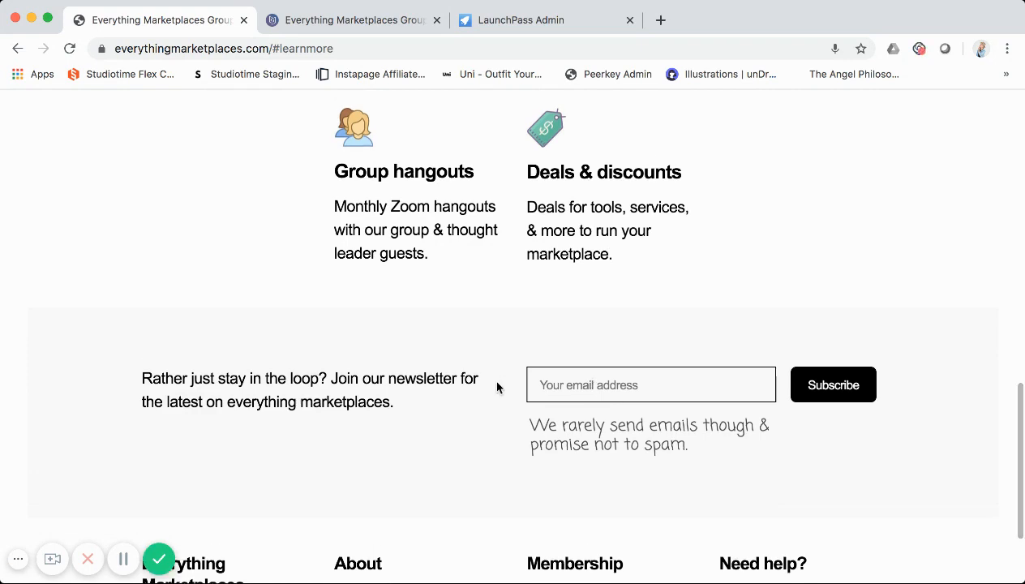
scroll(497, 388, up, 4)
scroll(355, 281, up, 3)
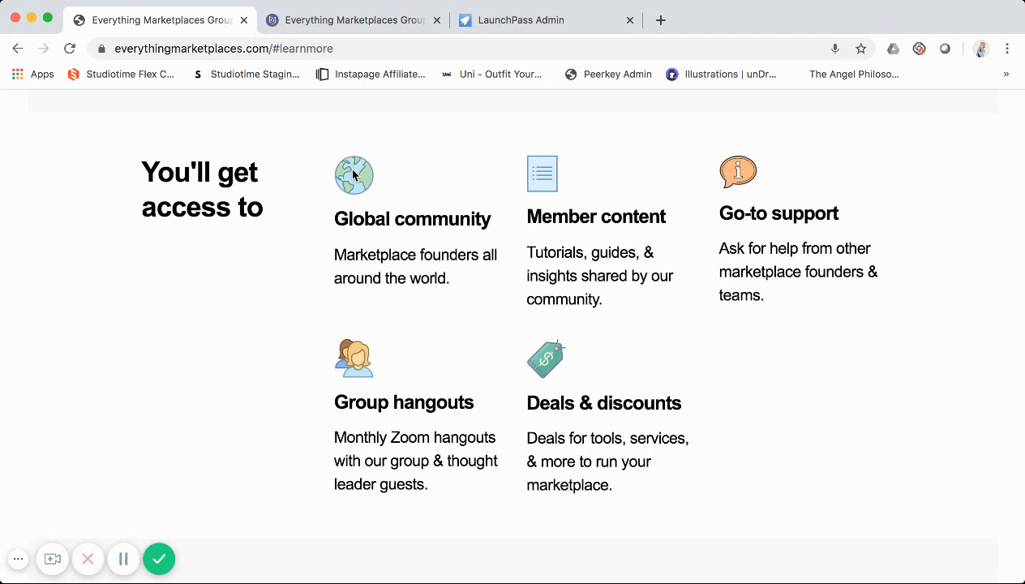
- Examine the newsletter signup and the footer's About, Membership and Need help links
scroll(371, 258, down, 5)
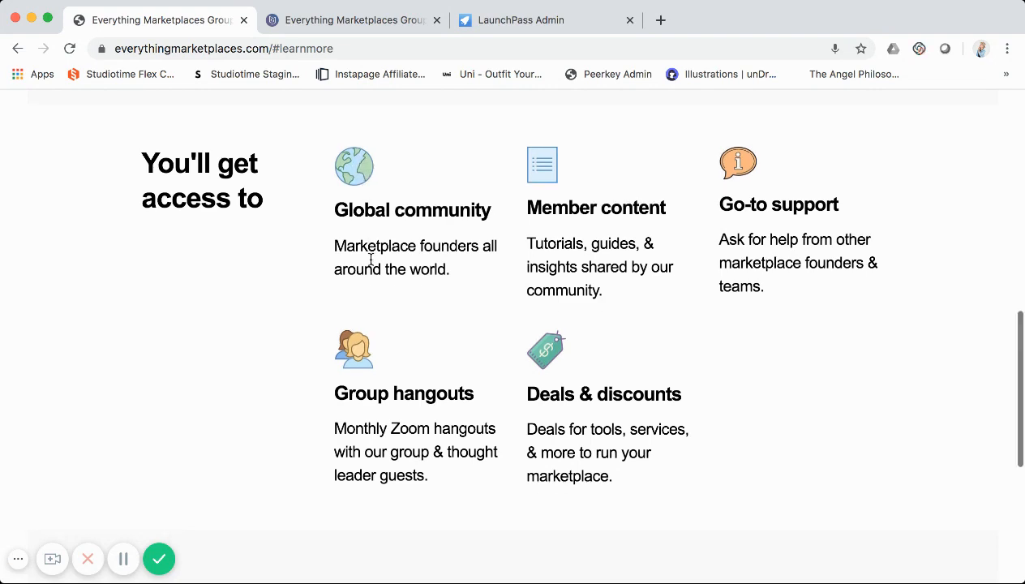
scroll(372, 263, up, 2)
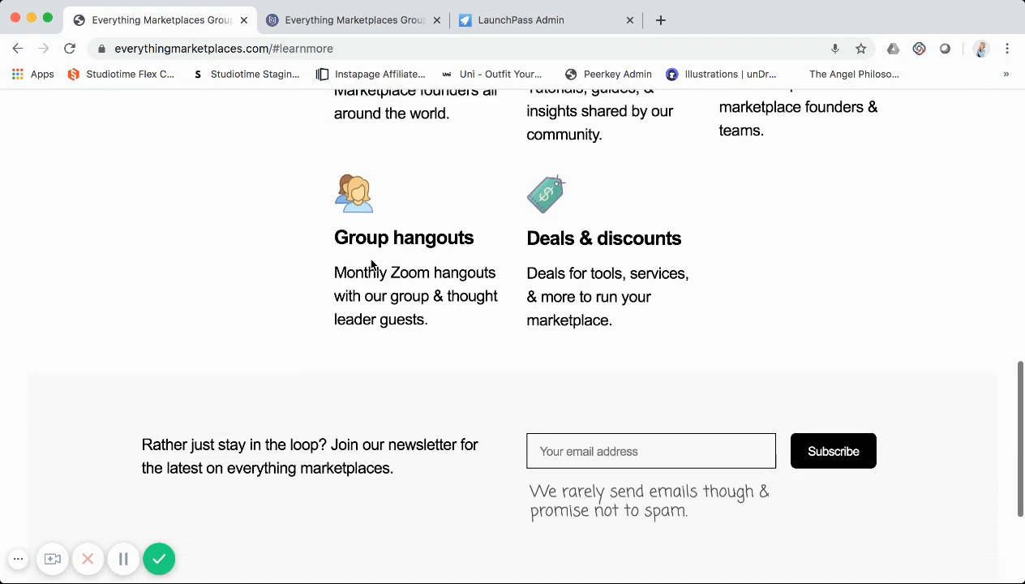
scroll(373, 245, down, 1)
scroll(375, 248, down, 3)
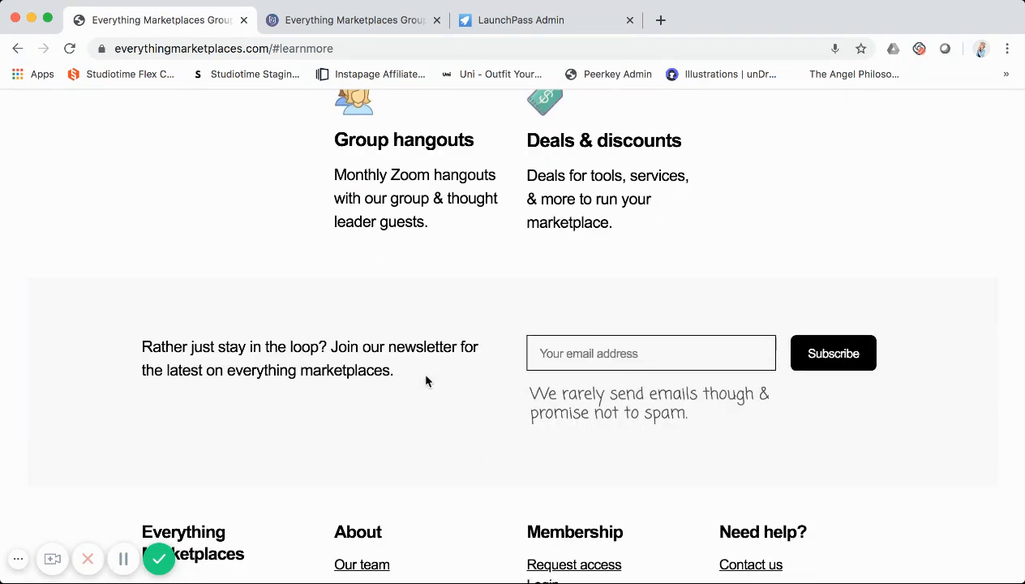
scroll(414, 368, down, 2)
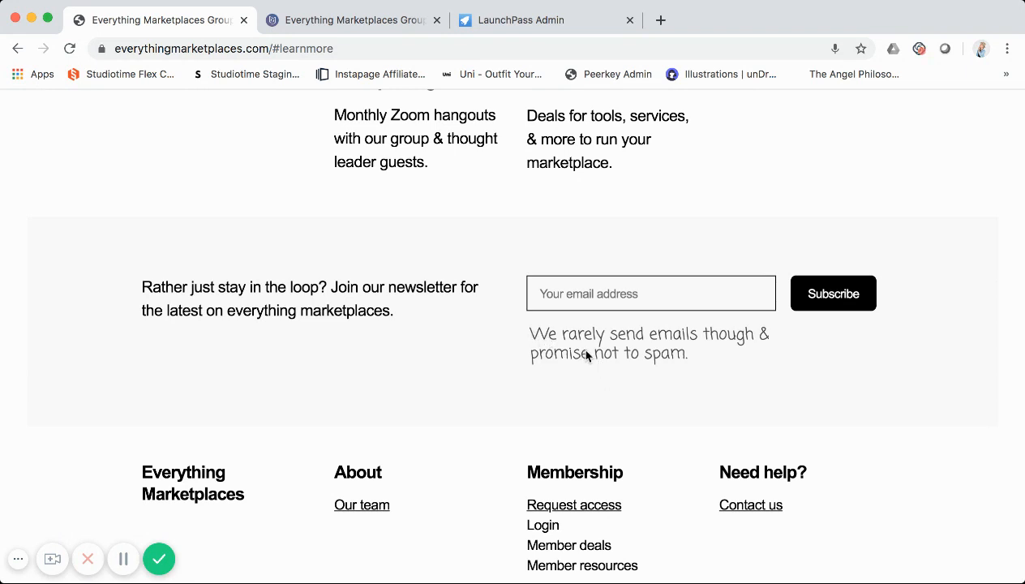
scroll(582, 354, down, 1)
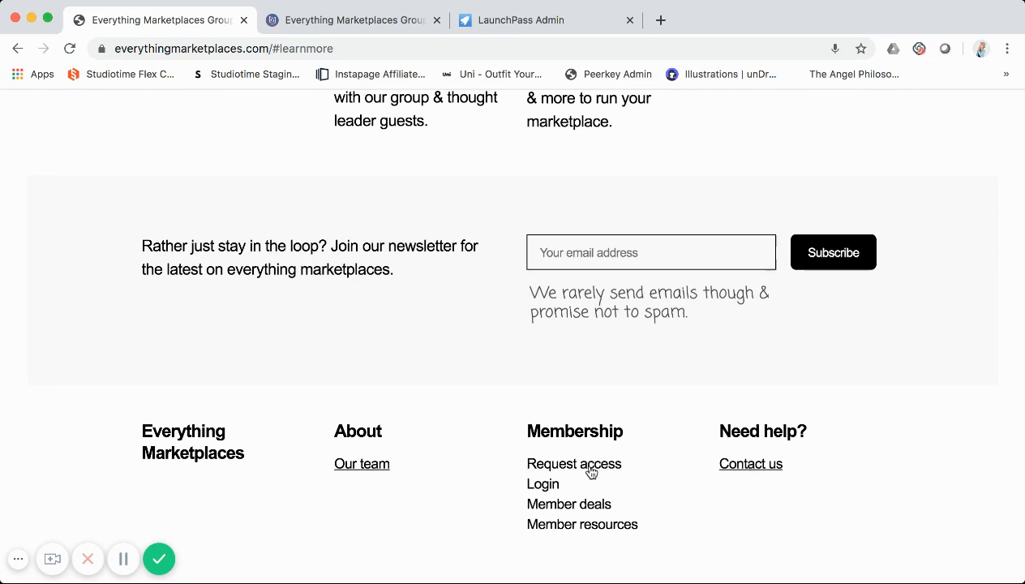
- Request access to the group from the home page's main section and review the trial and pricing offer
scroll(590, 472, up, 20)
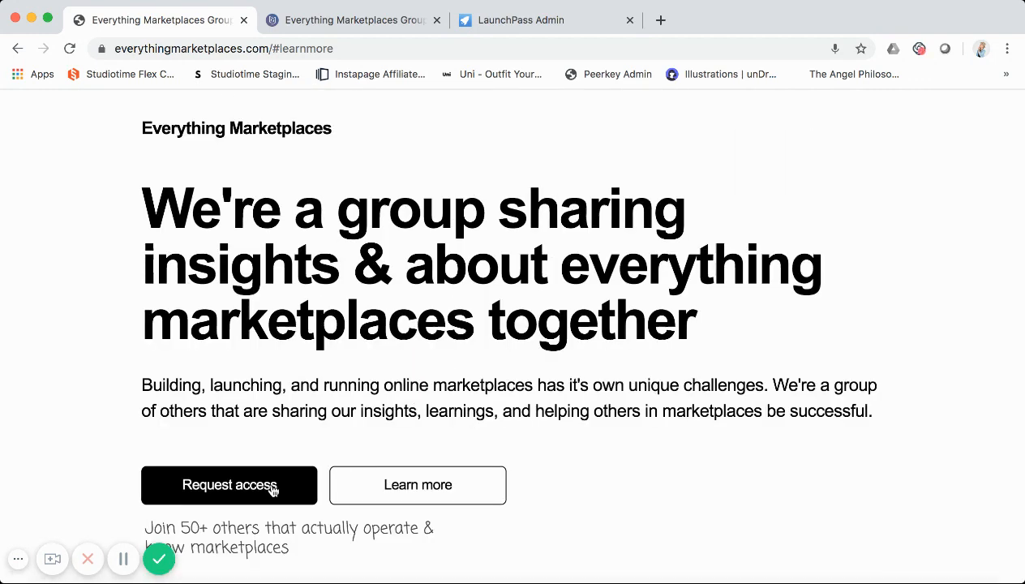
click(273, 487)
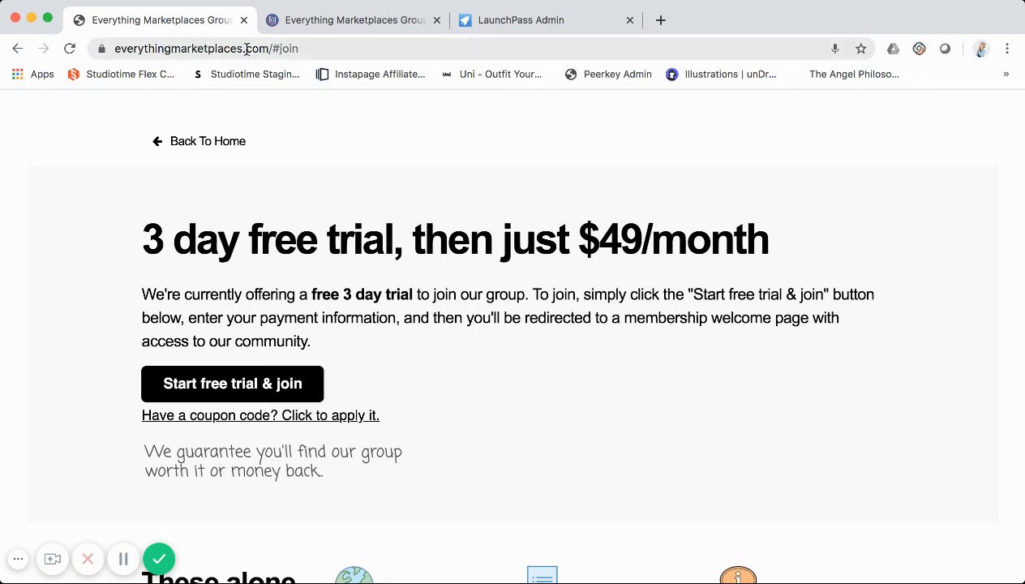
scroll(319, 209, down, 1)
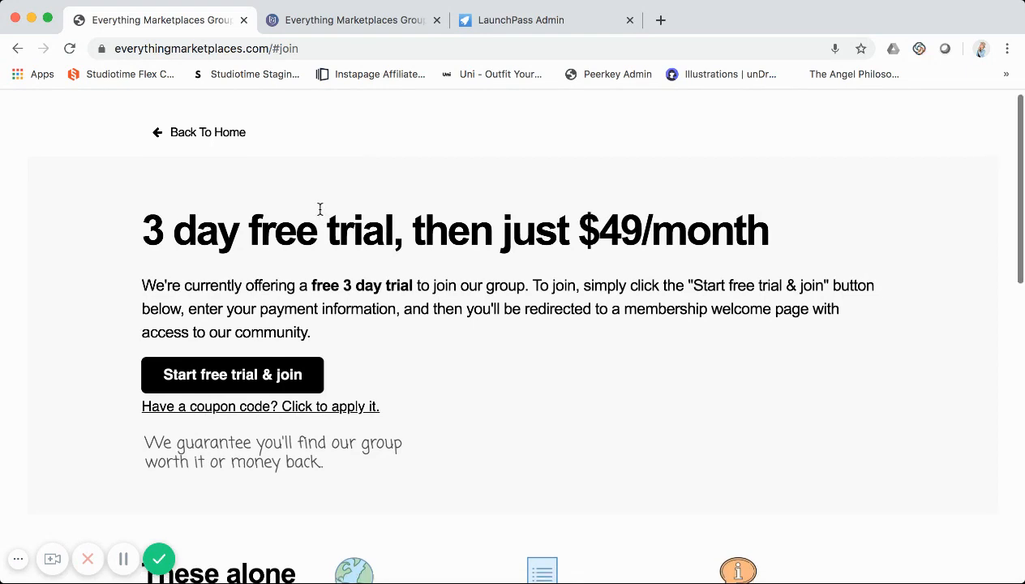
scroll(321, 211, up, 1)
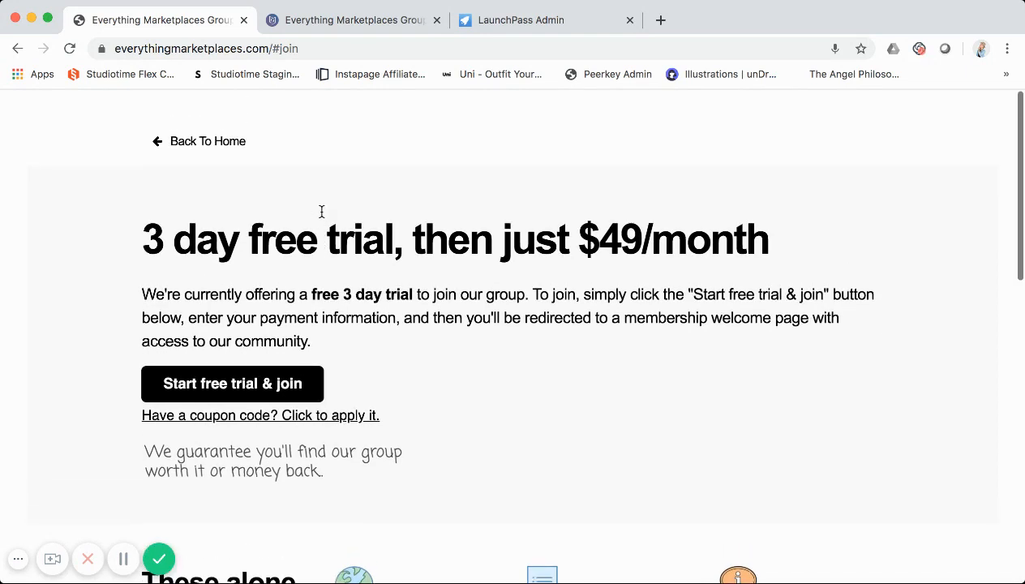
scroll(321, 209, down, 2)
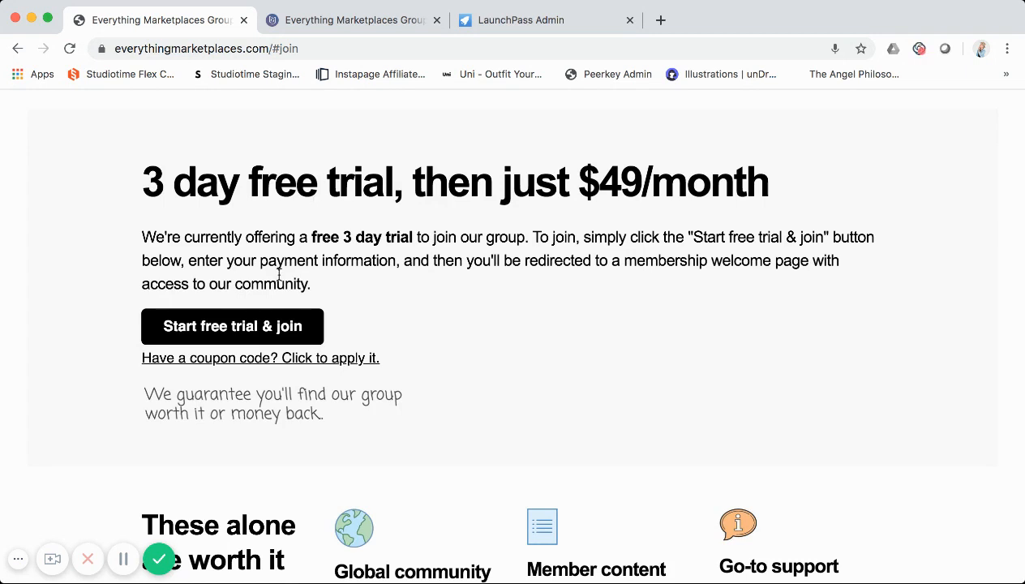
- Apply the coupon code GET50 to the free trial offer and dismiss the payment form without filling it in
click(277, 358)
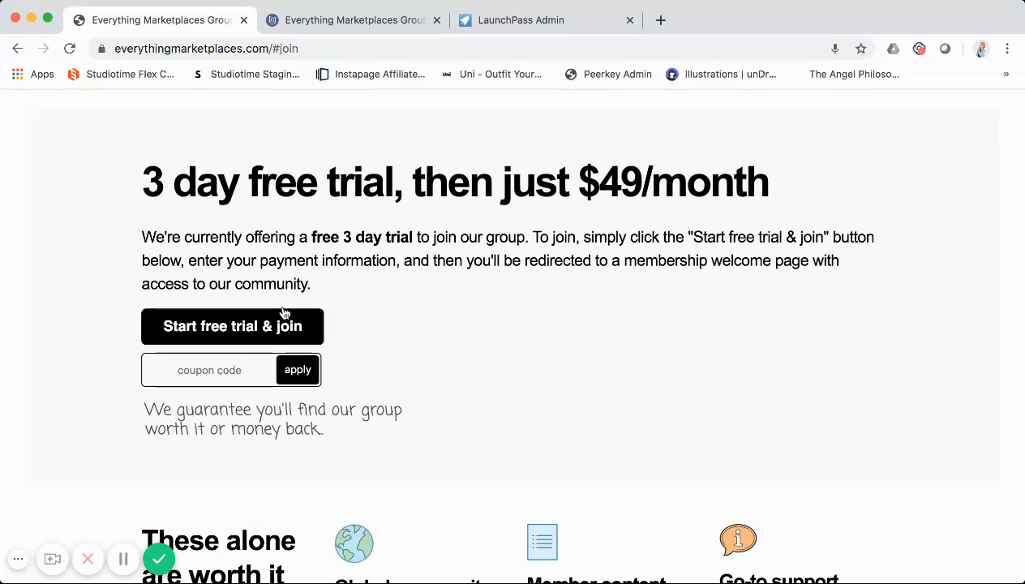
scroll(287, 301, down, 2)
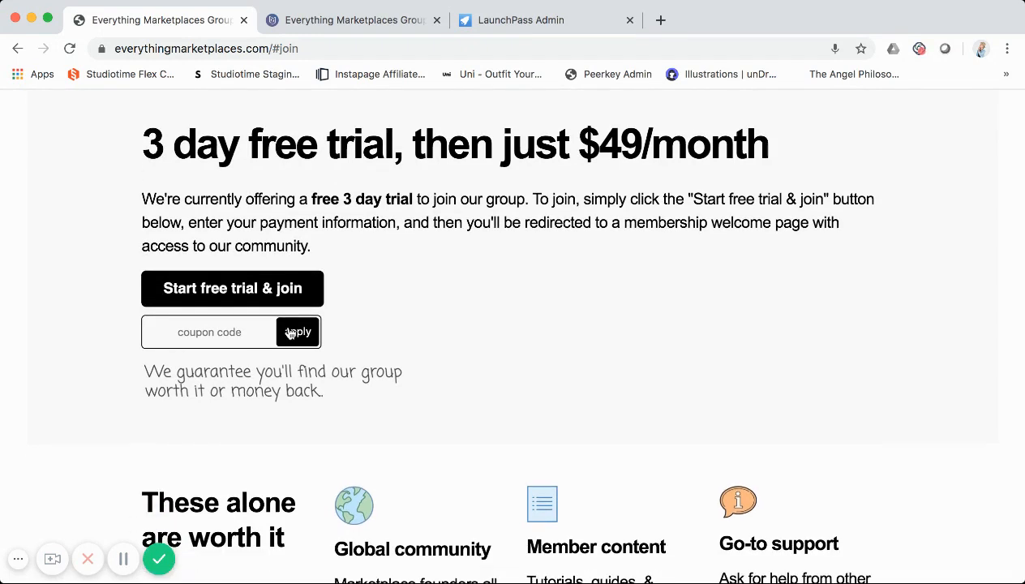
scroll(289, 334, down, 1)
scroll(294, 290, down, 1)
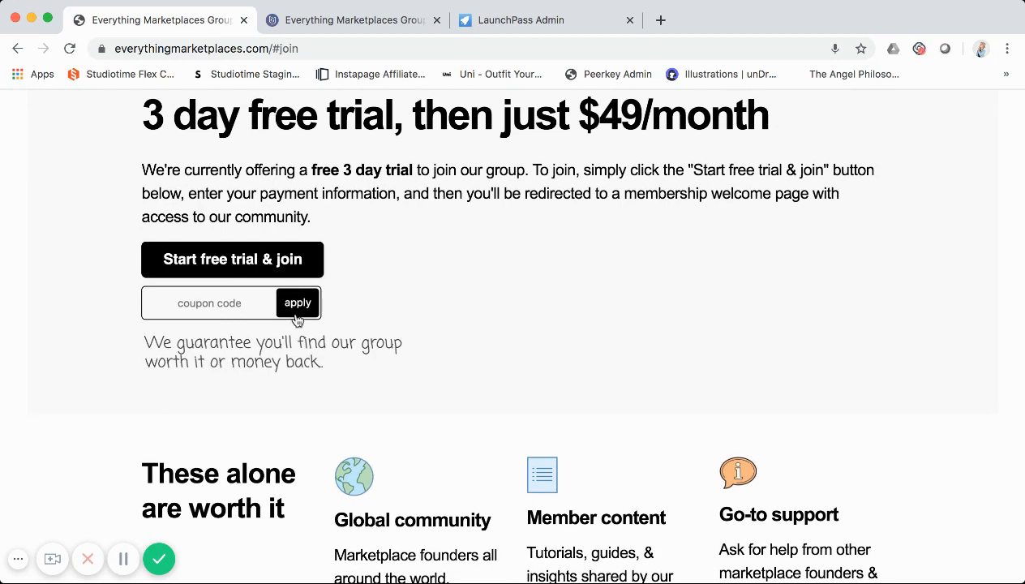
scroll(297, 294, down, 1)
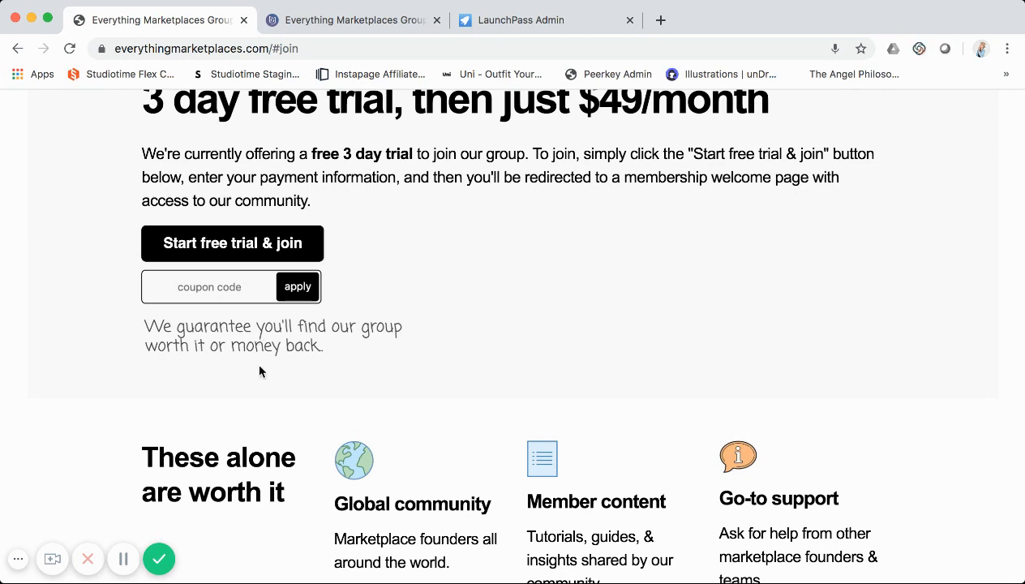
click(235, 289)
text(GET50)
click(297, 286)
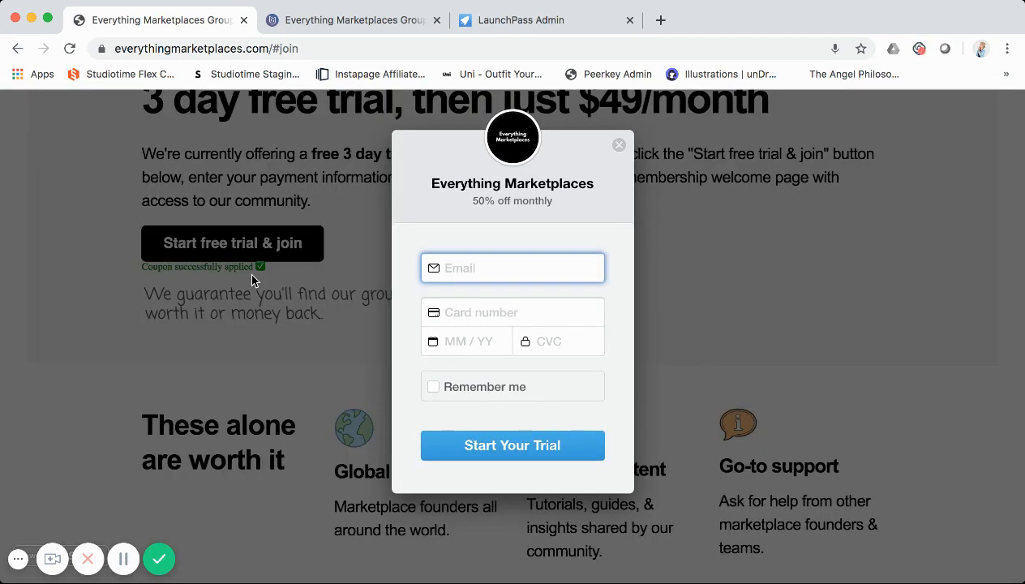
click(619, 143)
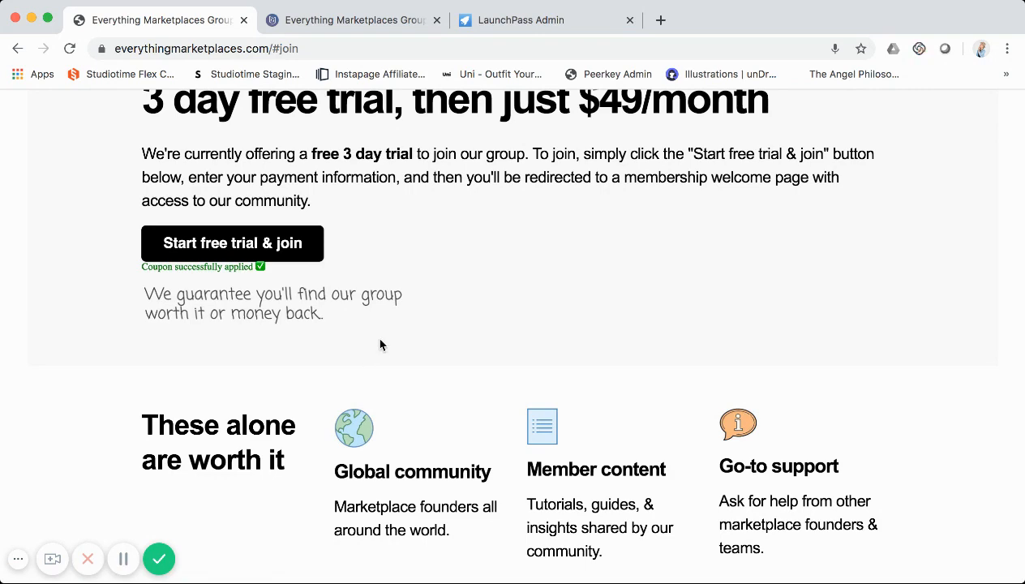
- Review the benefits listed under "These alone are worth it" on the join page
scroll(318, 204, down, 5)
scroll(319, 207, up, 2)
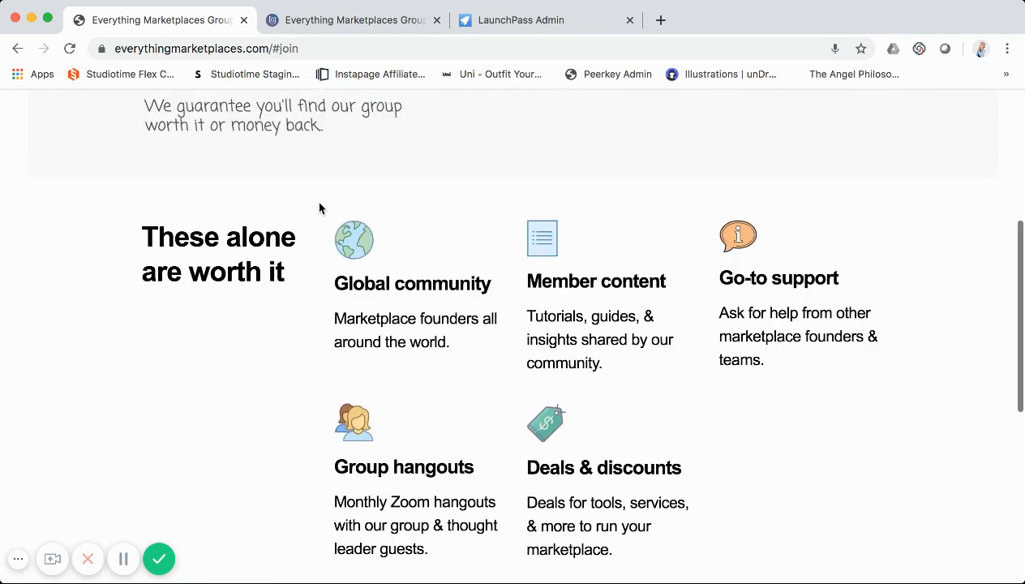
scroll(324, 224, down, 1)
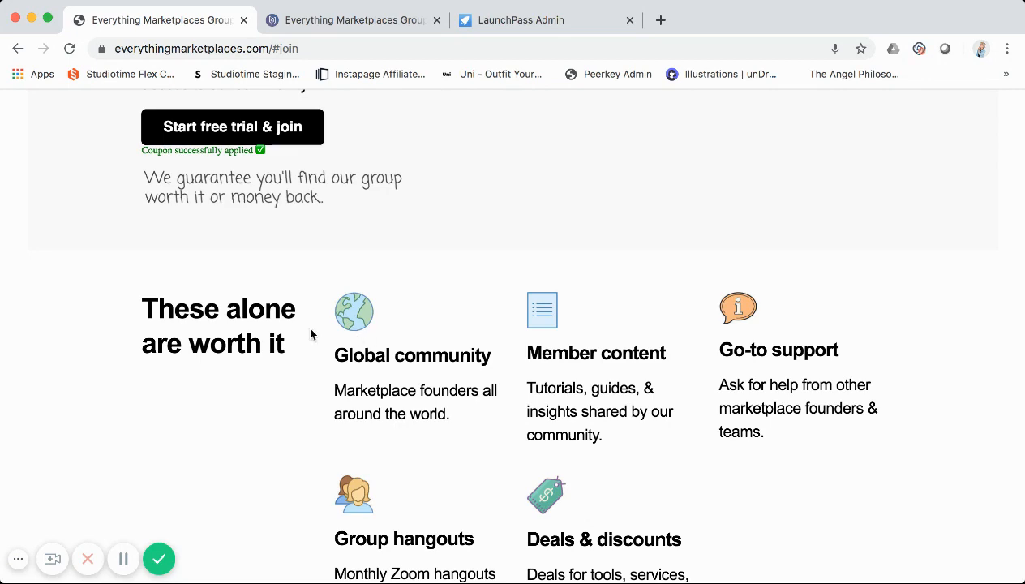
- Examine the join page's remaining benefits, the contact message for questions and the footer links
scroll(366, 324, down, 2)
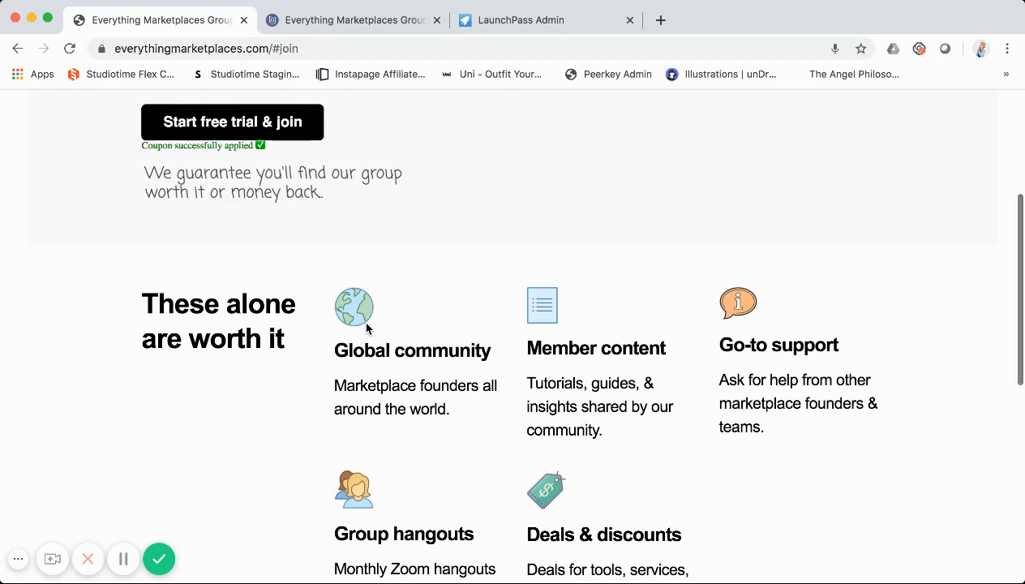
scroll(366, 327, down, 7)
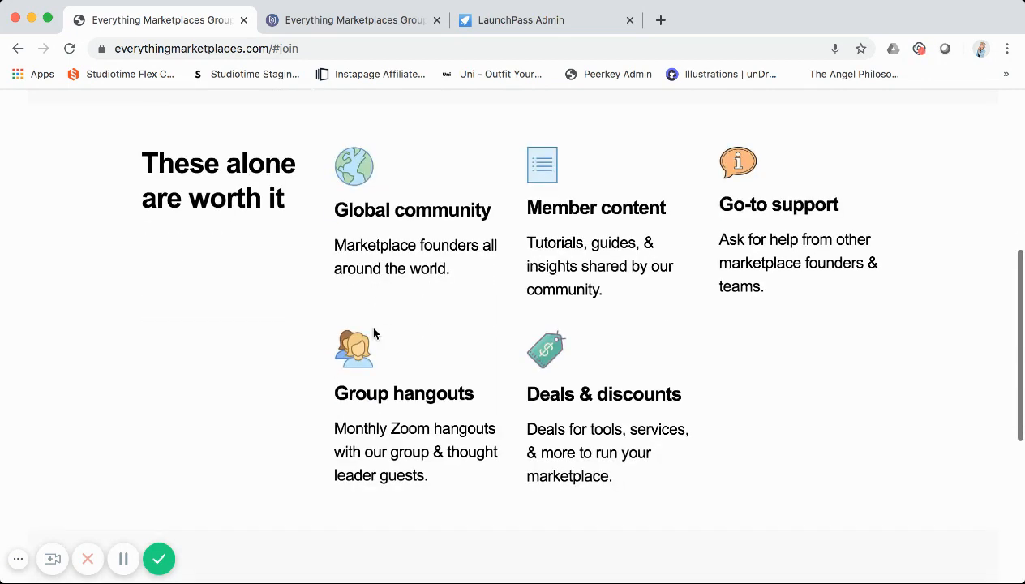
scroll(374, 333, down, 3)
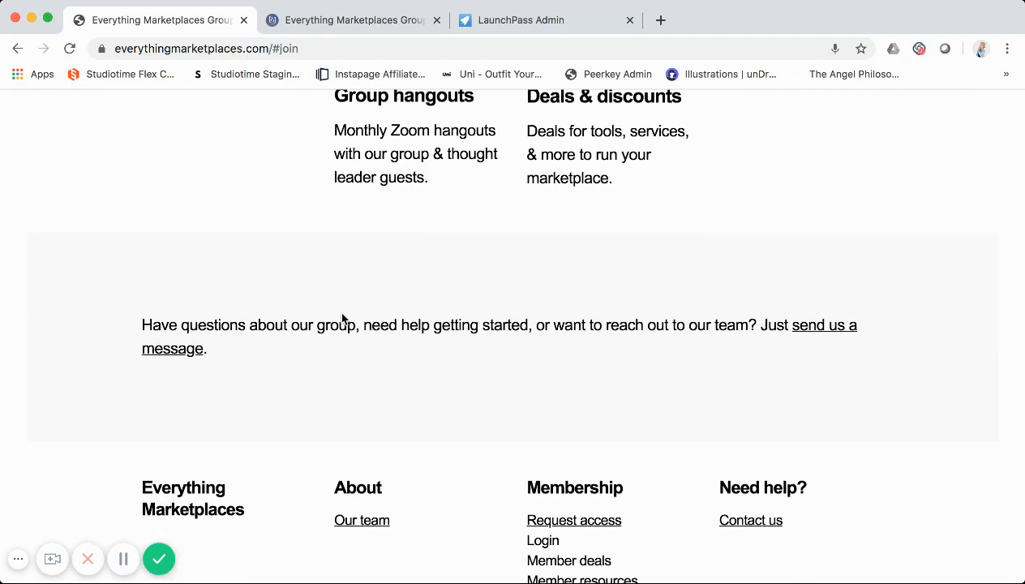
scroll(338, 323, down, 2)
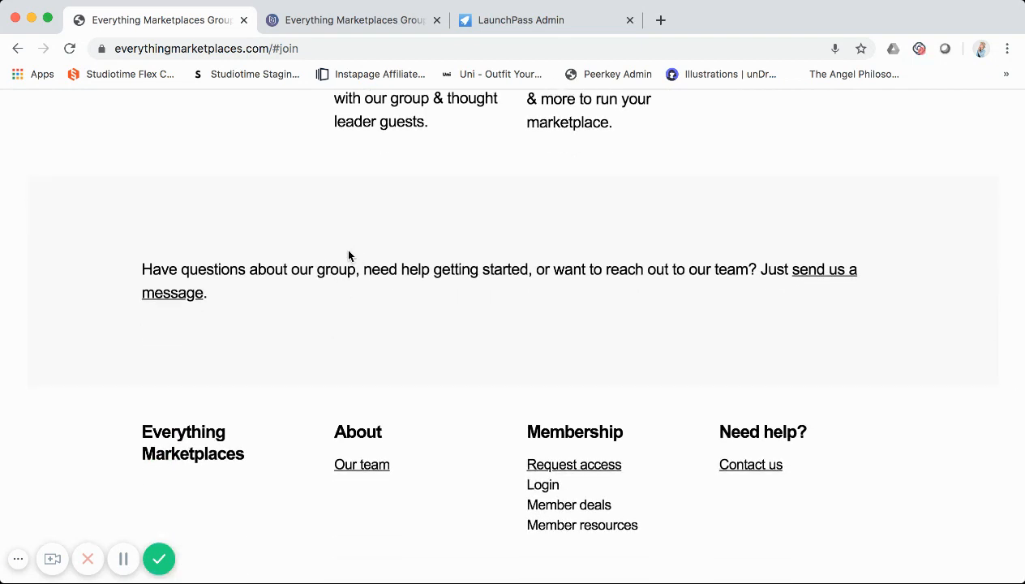
scroll(369, 312, up, 4)
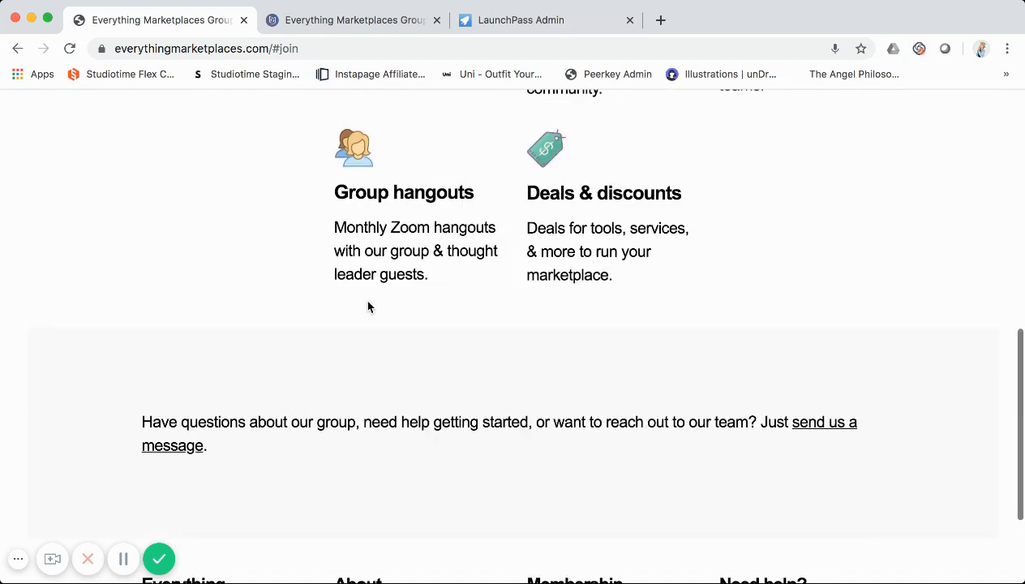
scroll(410, 449, down, 3)
- Return from the join page to the home page through the Everything Marketplaces site title
scroll(411, 449, up, 15)
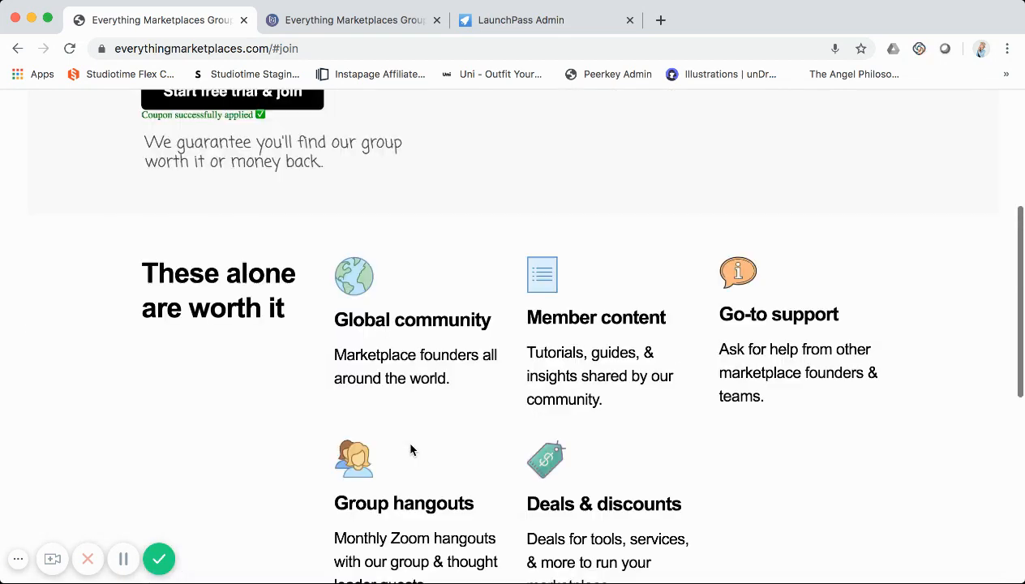
scroll(413, 377, up, 2)
click(221, 139)
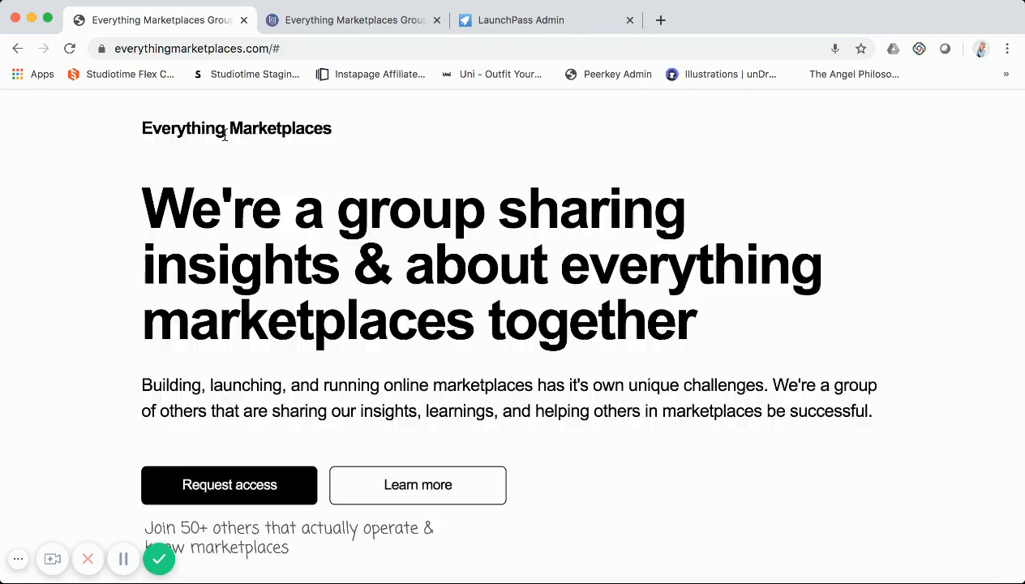
scroll(286, 192, down, 1)
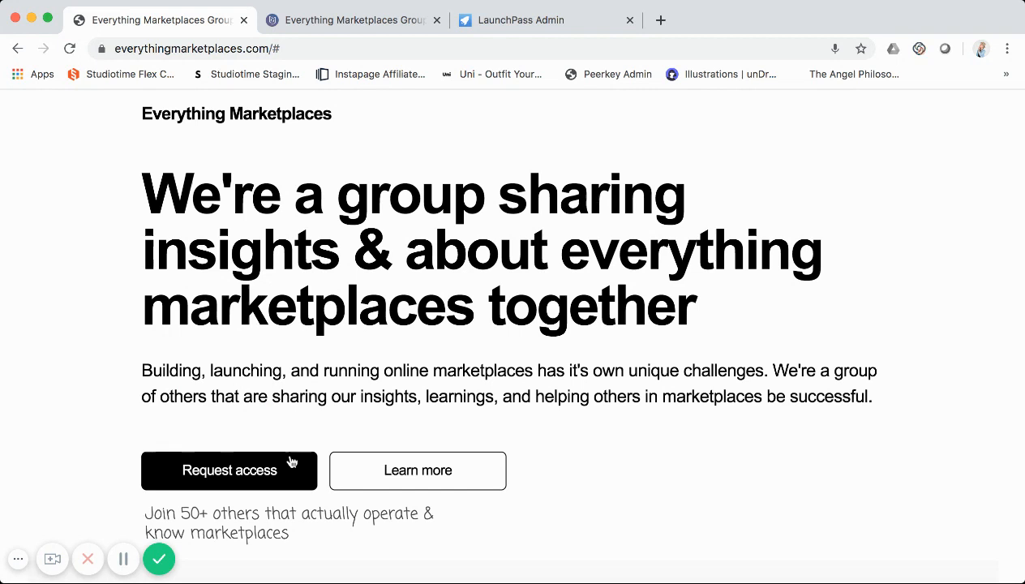
- Switch to the site's Carrd editor and examine the home section's title, heading, intro text and button row
click(377, 21)
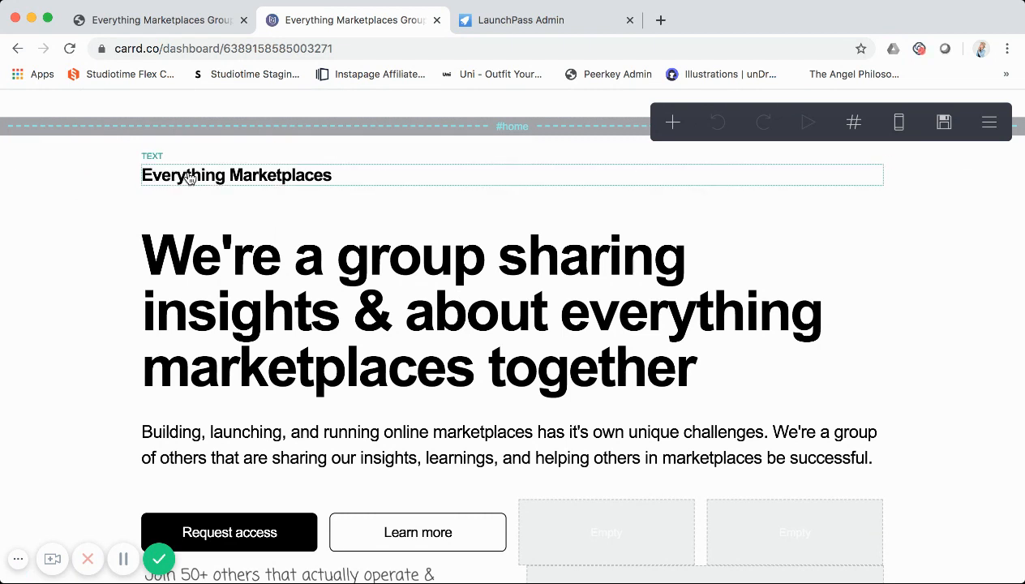
scroll(194, 179, down, 1)
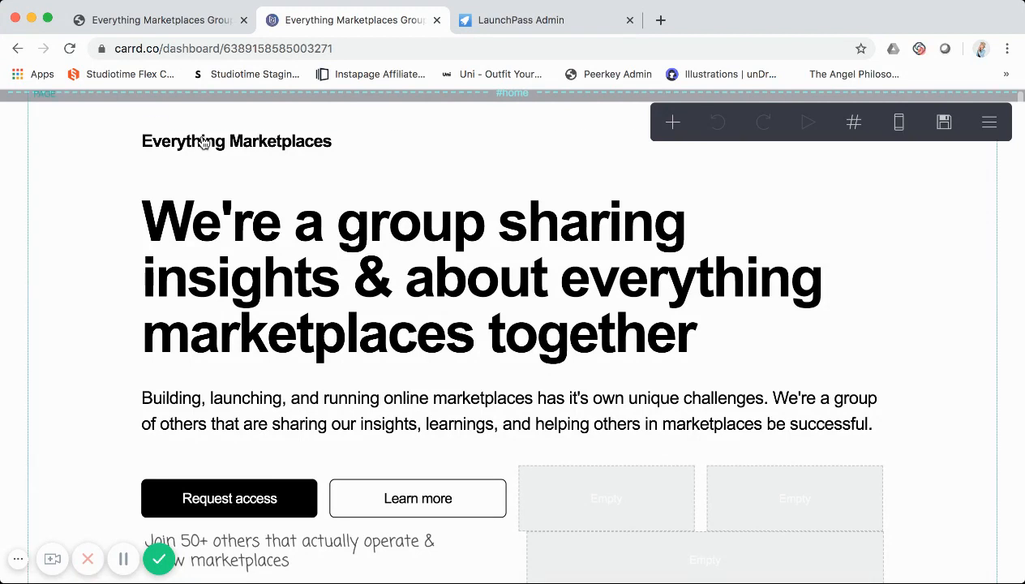
scroll(219, 278, down, 1)
scroll(219, 278, down, 3)
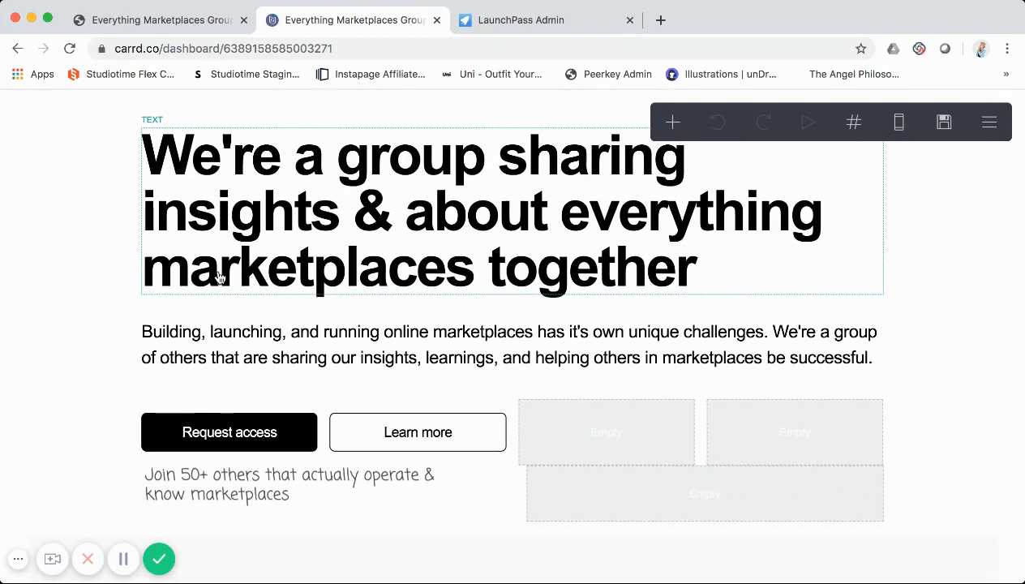
scroll(87, 231, up, 1)
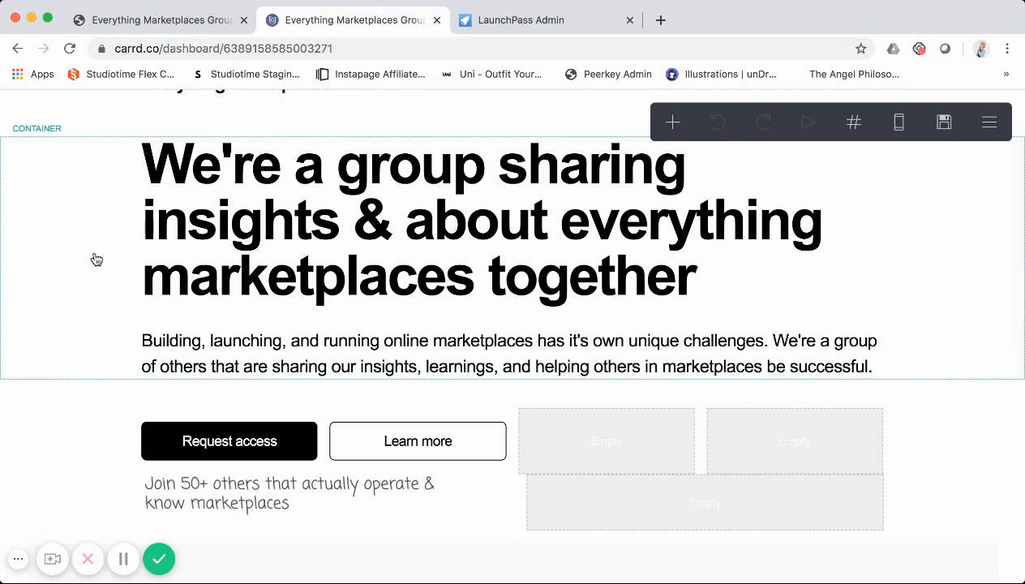
scroll(96, 254, down, 1)
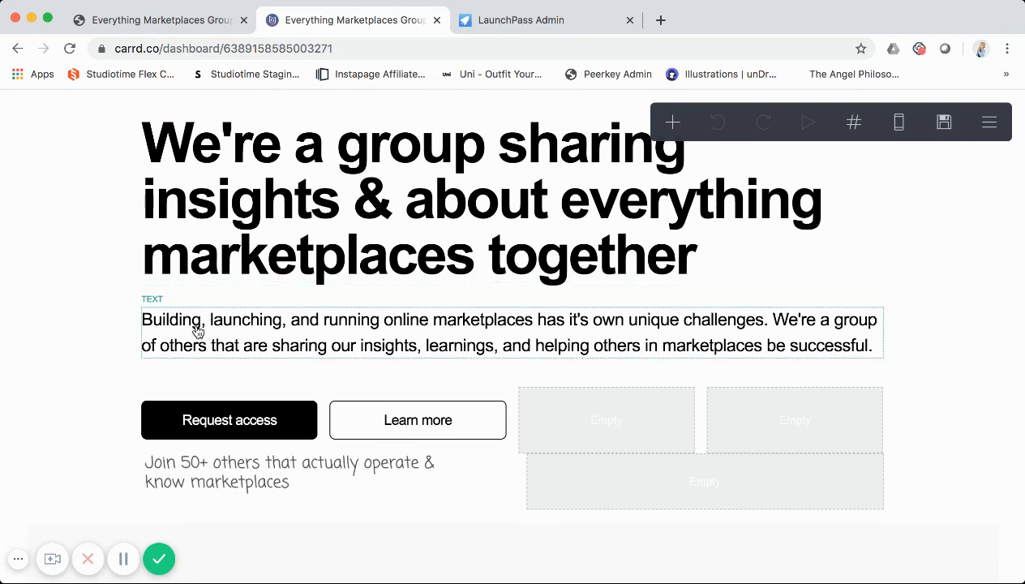
scroll(203, 322, down, 3)
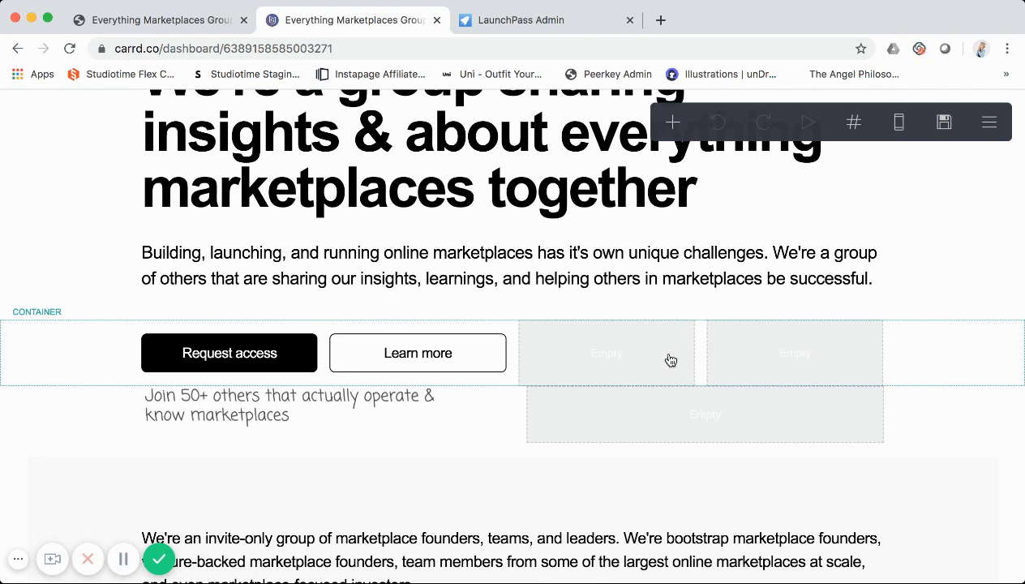
- Inspect the Request access button's label, URL and color settings, and close them without changes
click(275, 370)
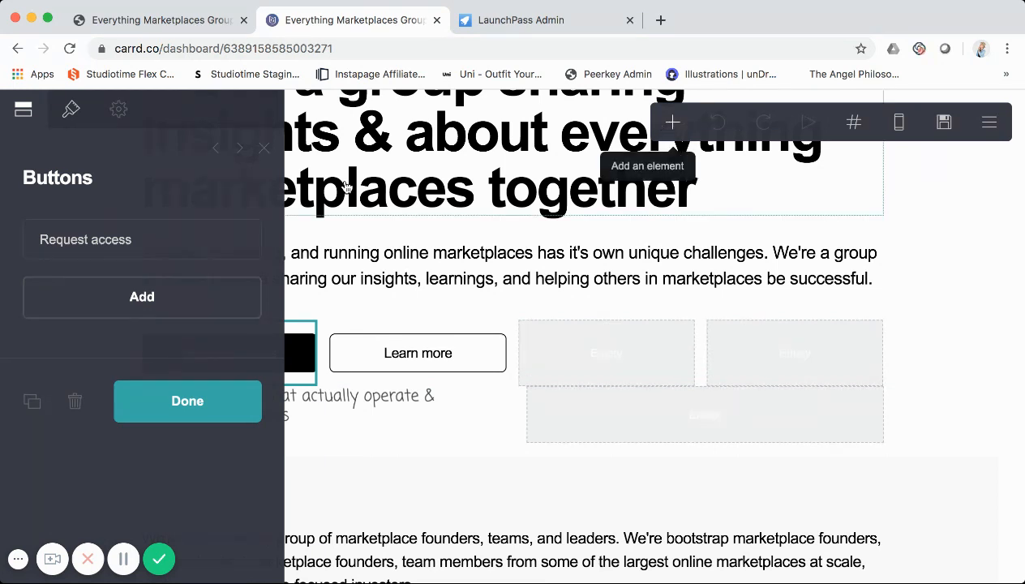
click(142, 239)
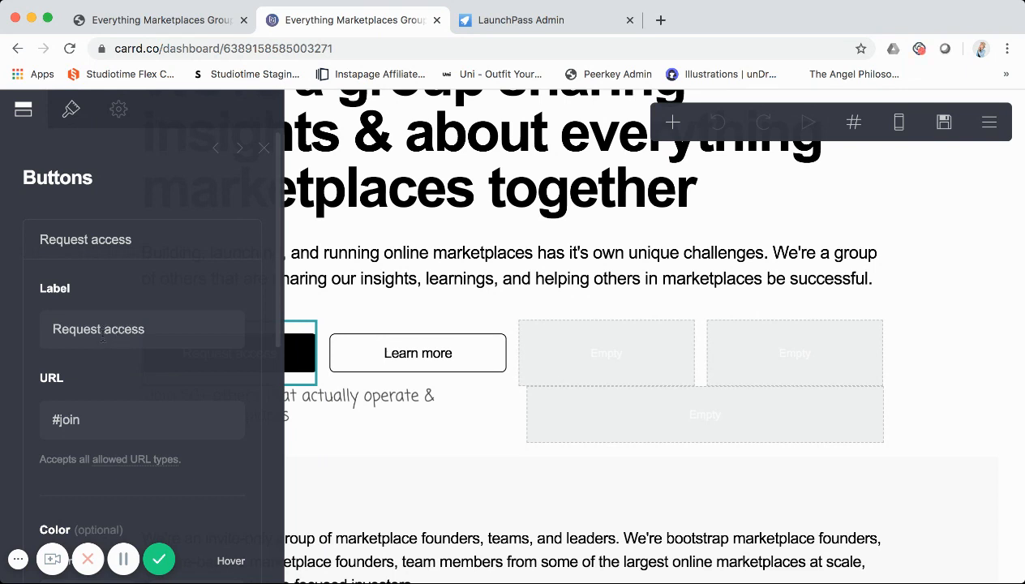
scroll(94, 371, down, 1)
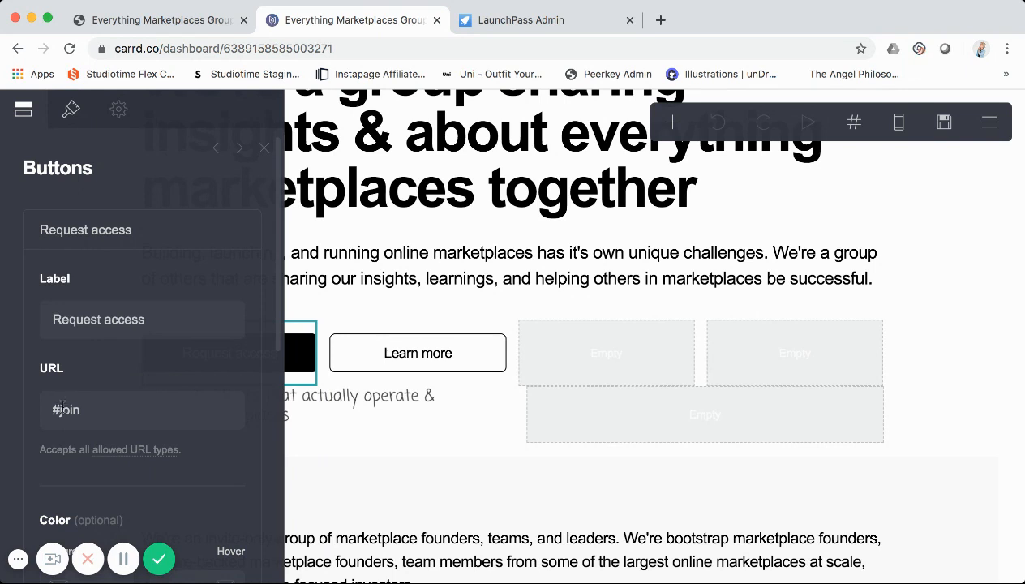
scroll(61, 409, down, 3)
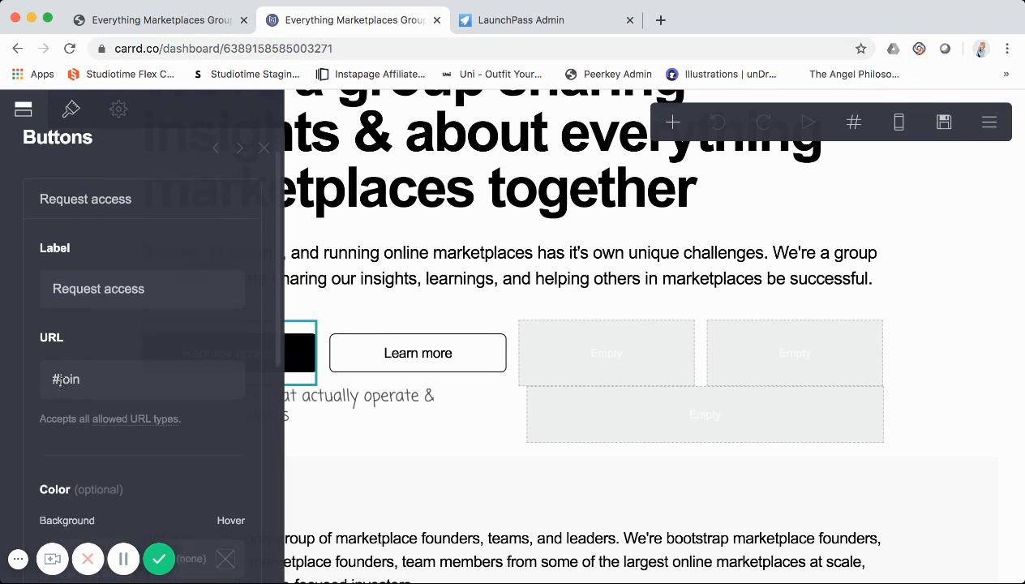
scroll(79, 381, down, 5)
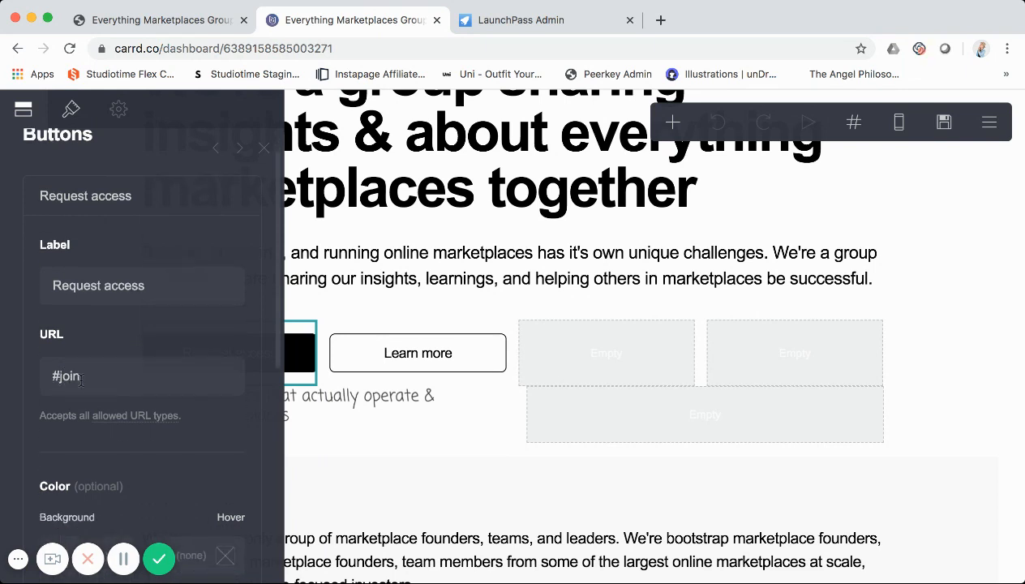
scroll(80, 380, down, 4)
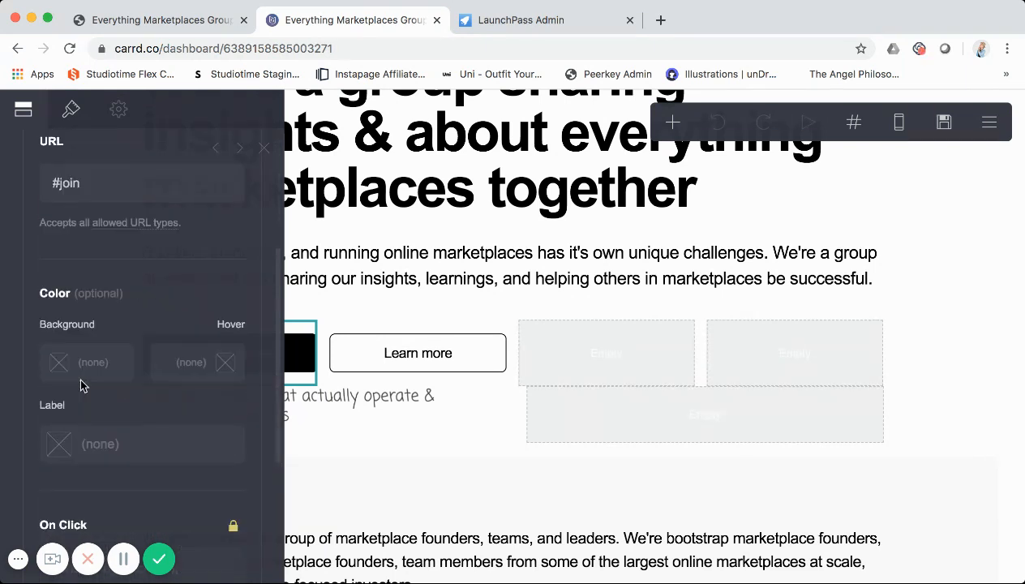
scroll(79, 374, up, 4)
scroll(80, 378, up, 5)
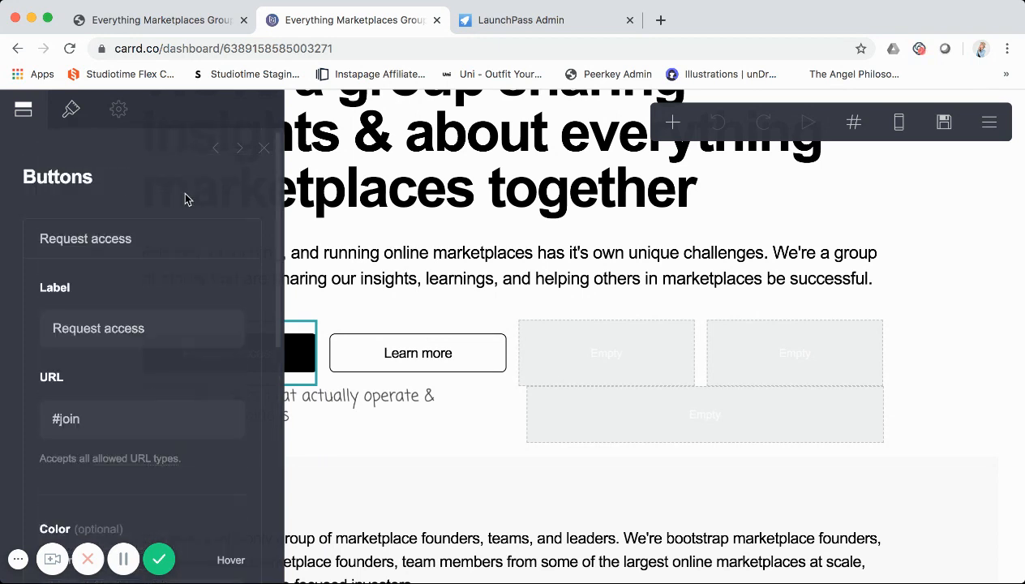
click(265, 150)
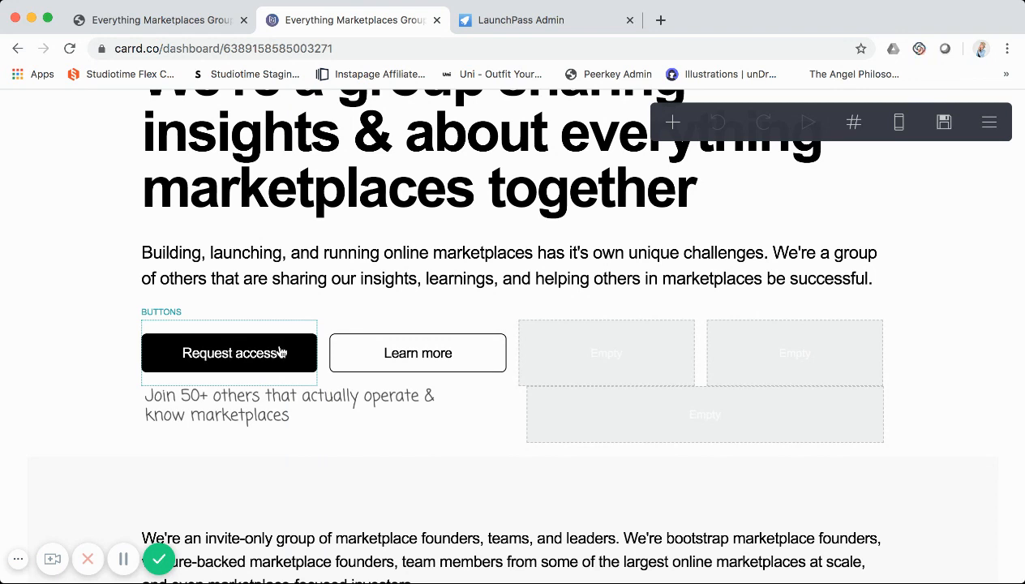
- Inspect the Learn more button's label and URL settings, and close them without changes
click(372, 356)
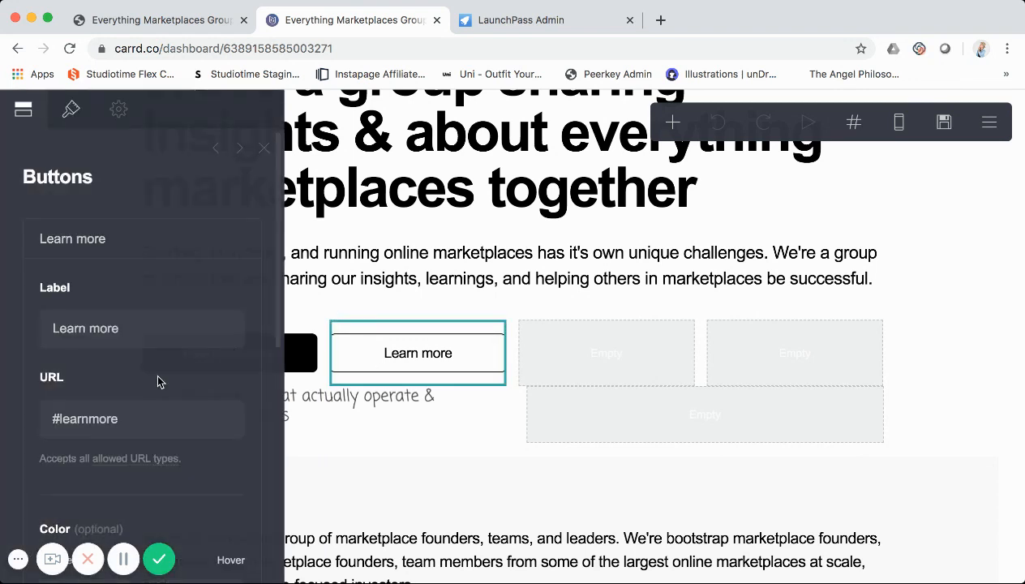
scroll(159, 381, down, 1)
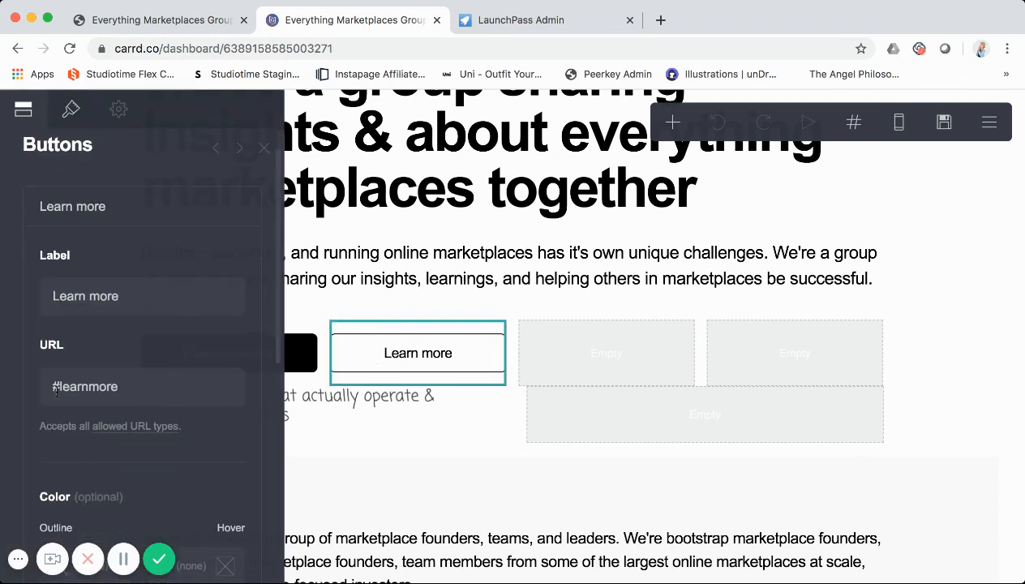
click(262, 157)
- Inspect the image settings of the handwritten "Join 50+ others" note and close them without changes
scroll(304, 270, down, 1)
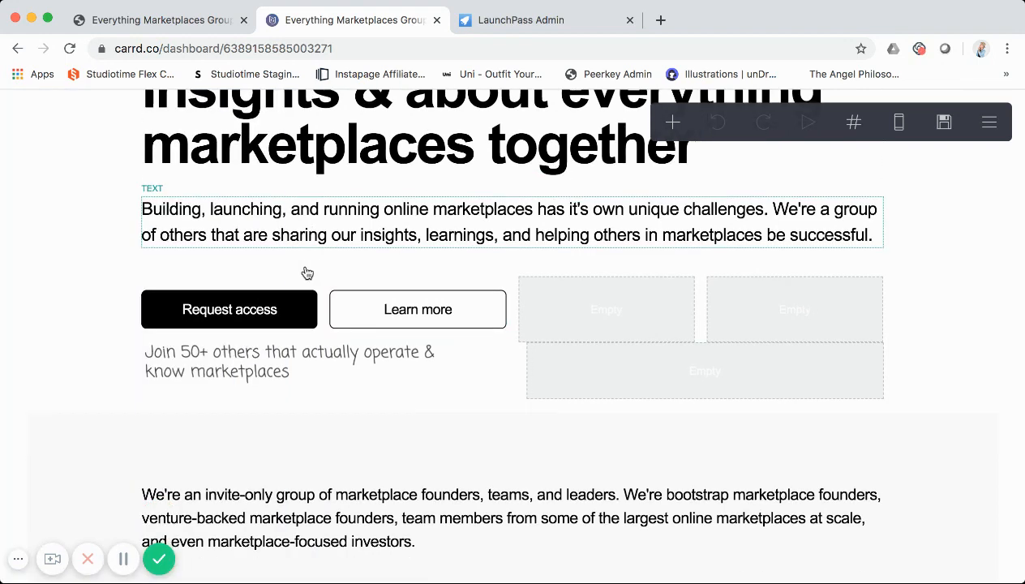
click(274, 363)
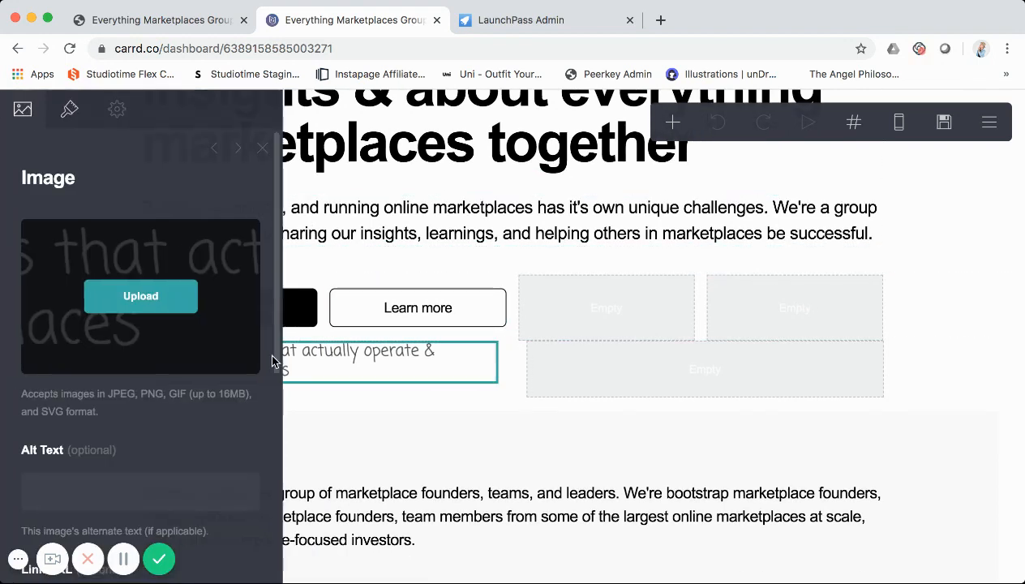
click(263, 151)
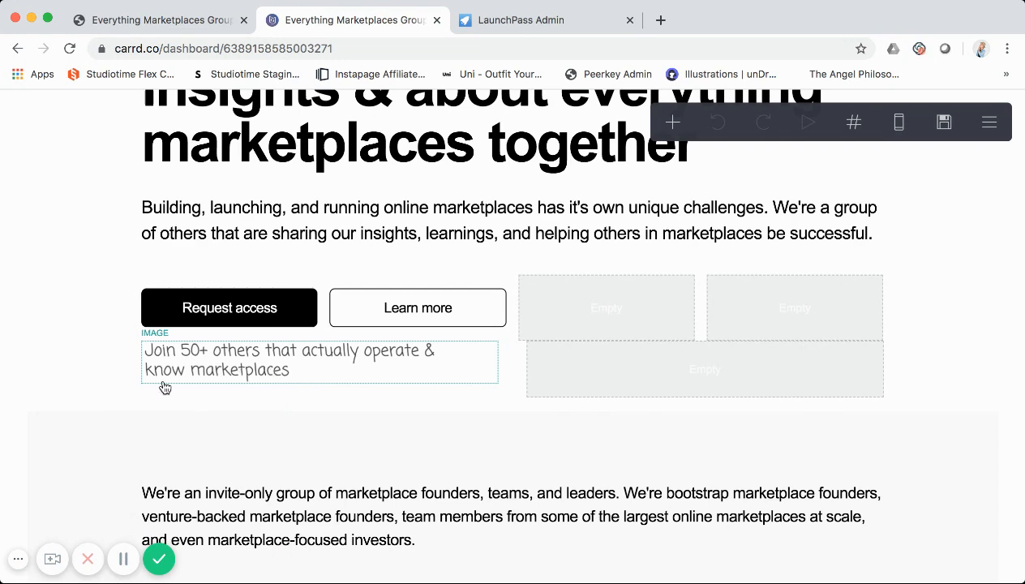
- Review the invite-only text block and inspect the type and name settings of the #learnmore scroll point above "You'll get access to"
scroll(195, 374, down, 1)
scroll(194, 374, down, 2)
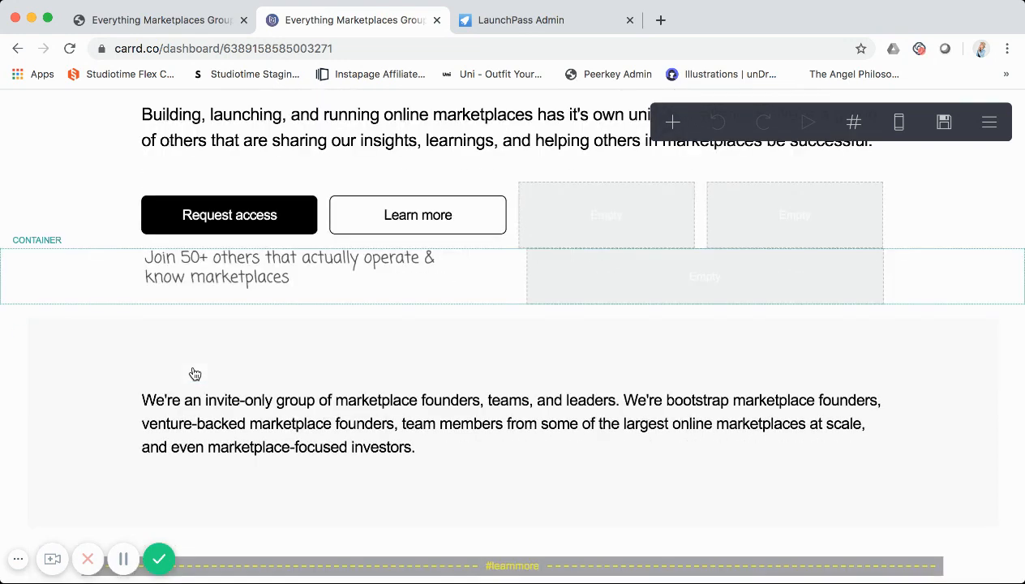
scroll(166, 339, down, 1)
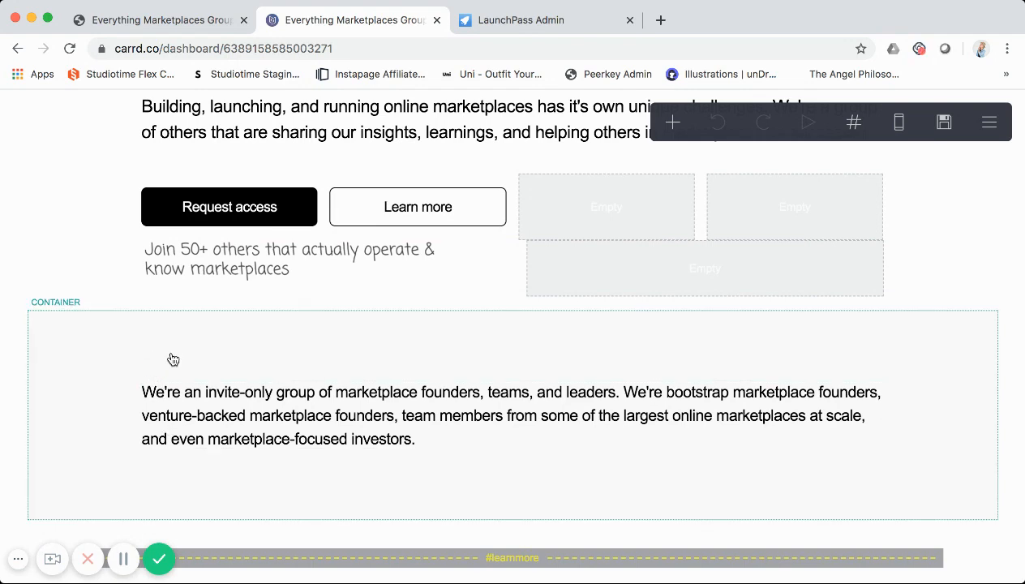
scroll(173, 359, down, 4)
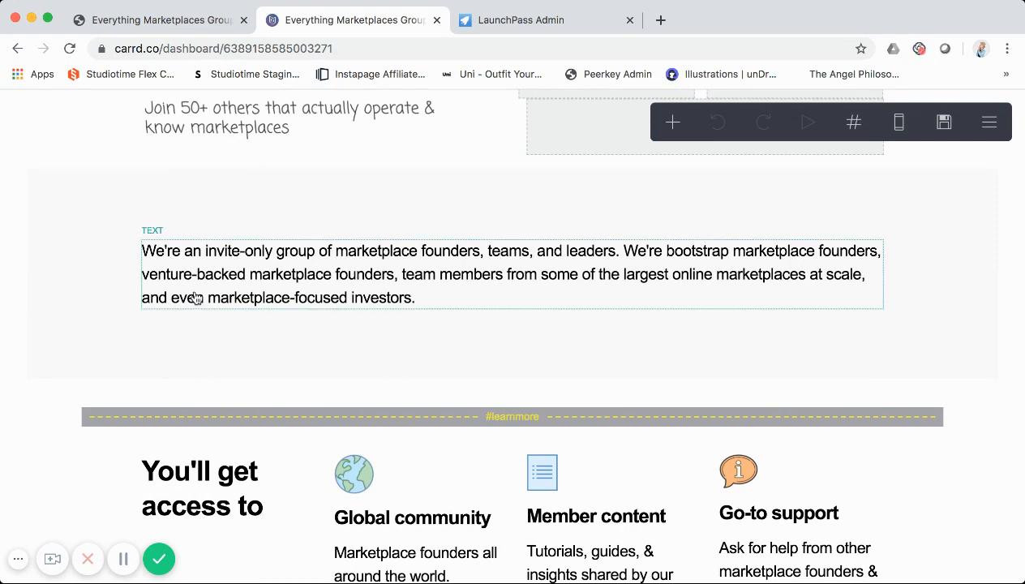
scroll(195, 247, down, 2)
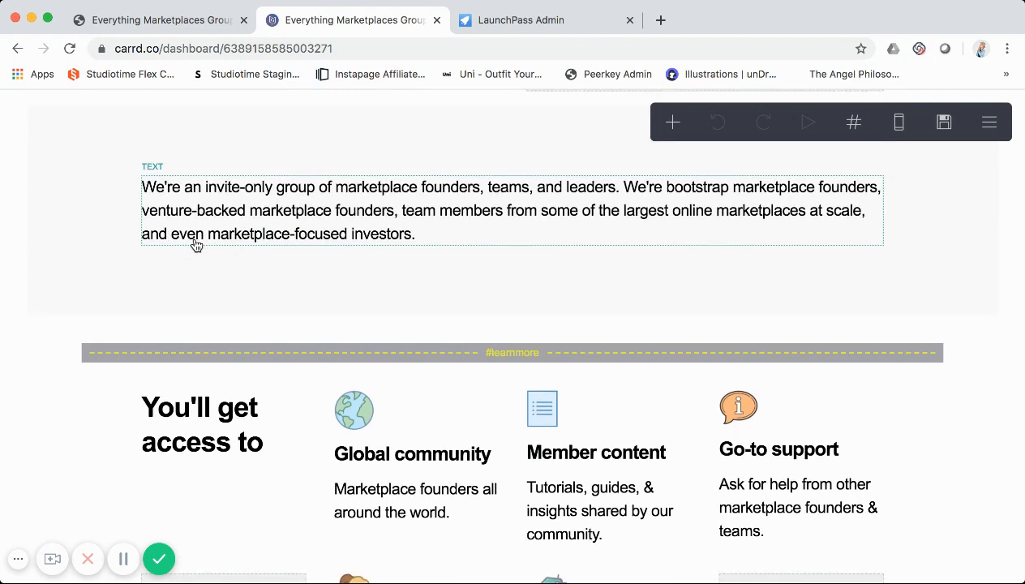
click(241, 359)
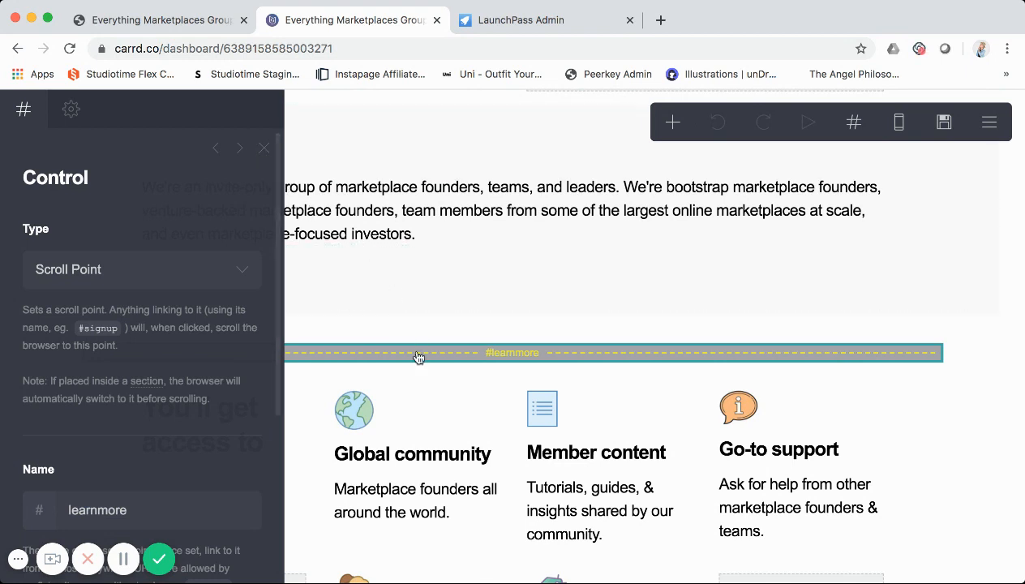
click(264, 151)
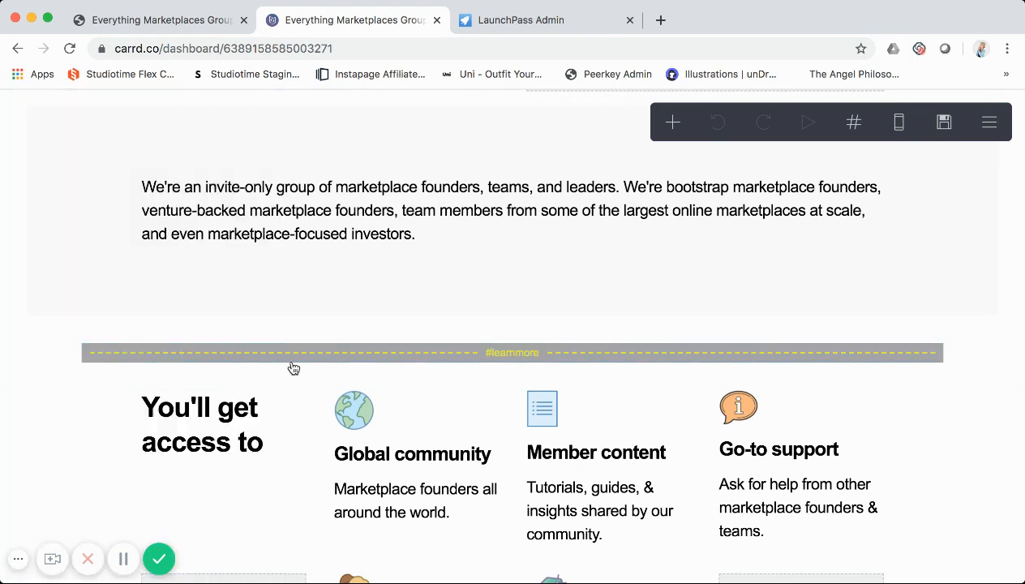
scroll(298, 352, down, 1)
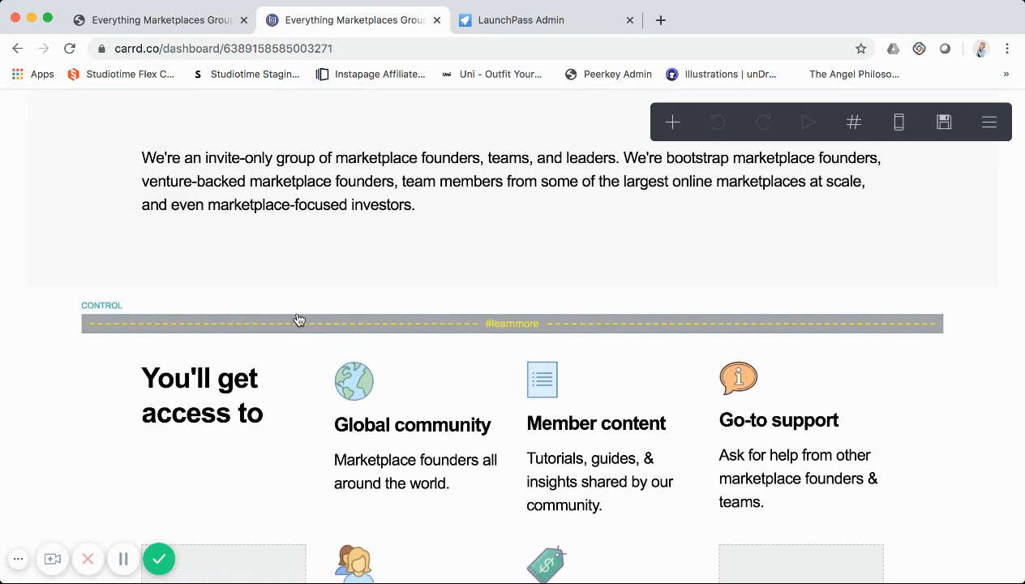
scroll(295, 329, down, 1)
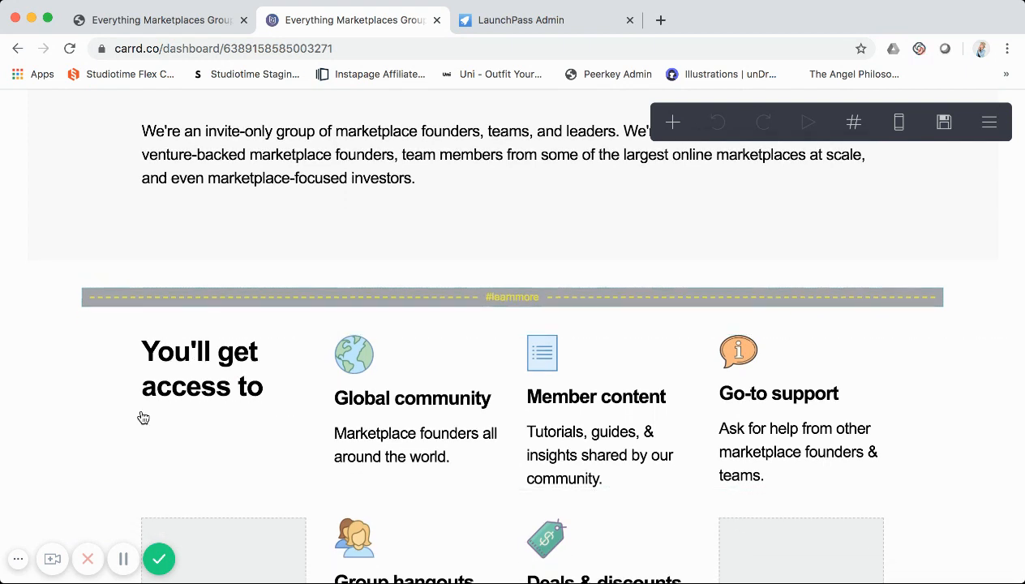
- Examine the icons, headings and texts of the "You'll get access to" grid down to the newsletter container
scroll(217, 379, down, 3)
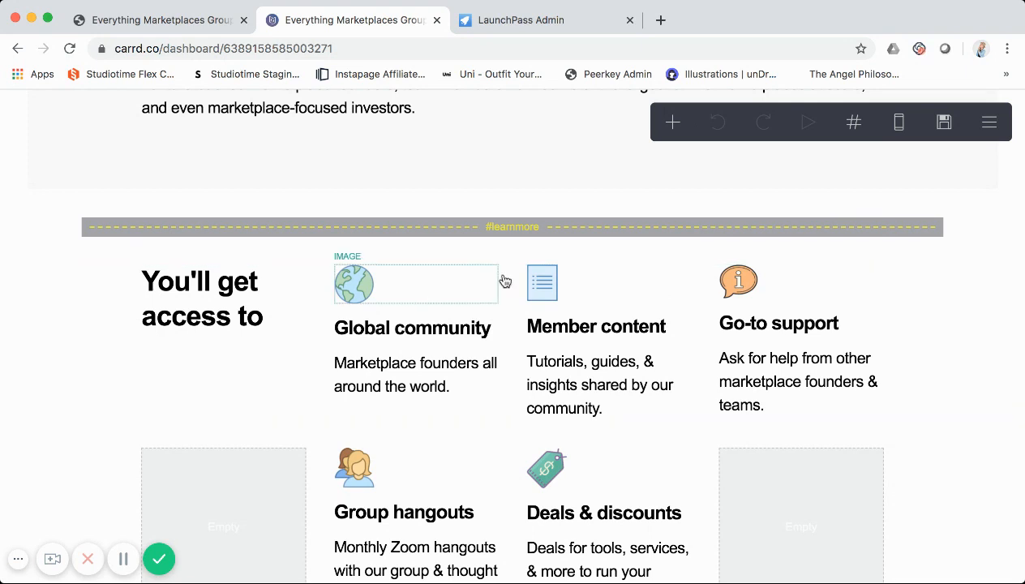
scroll(716, 298, down, 2)
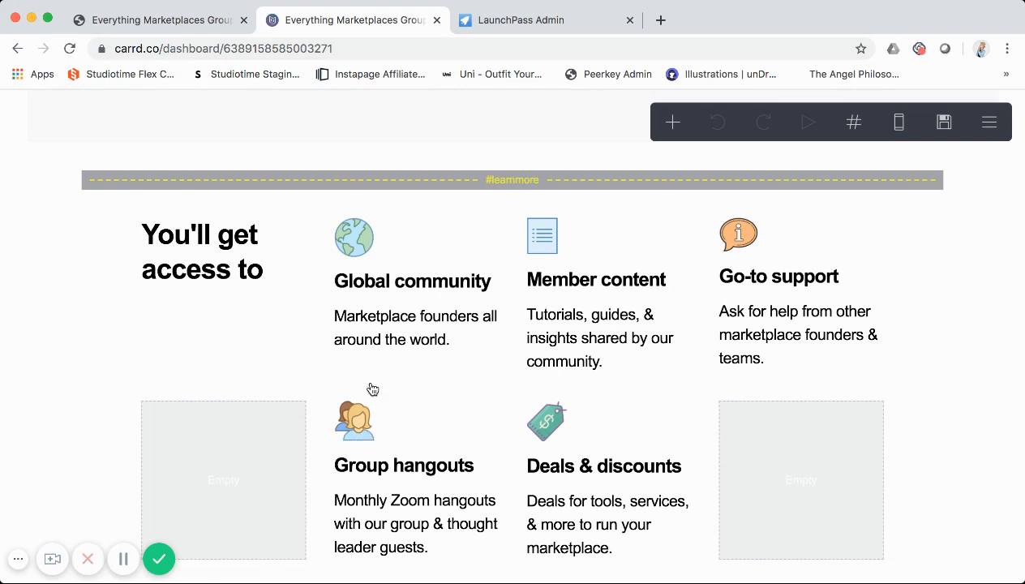
scroll(360, 423, down, 4)
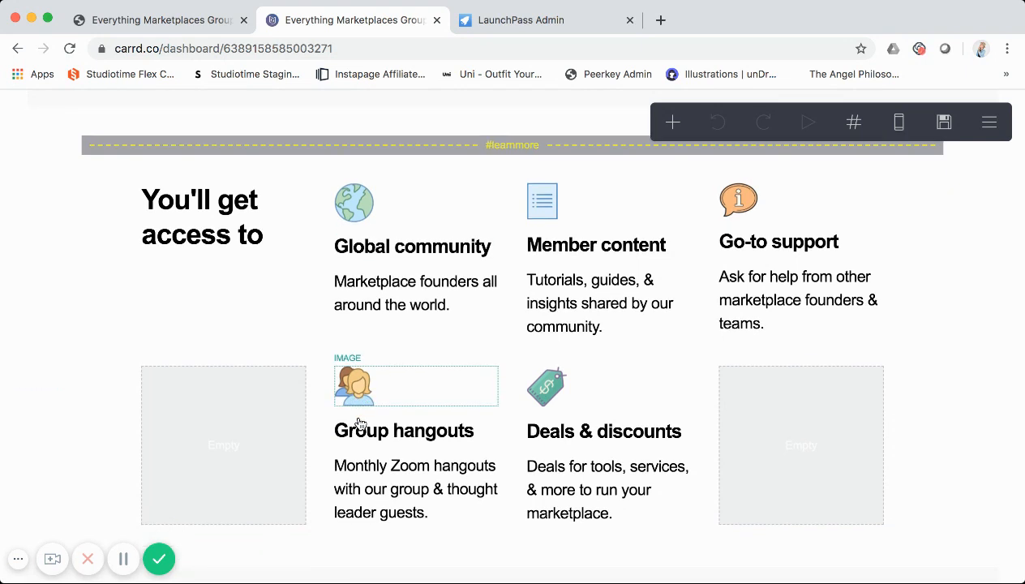
scroll(361, 390, down, 2)
scroll(361, 391, down, 1)
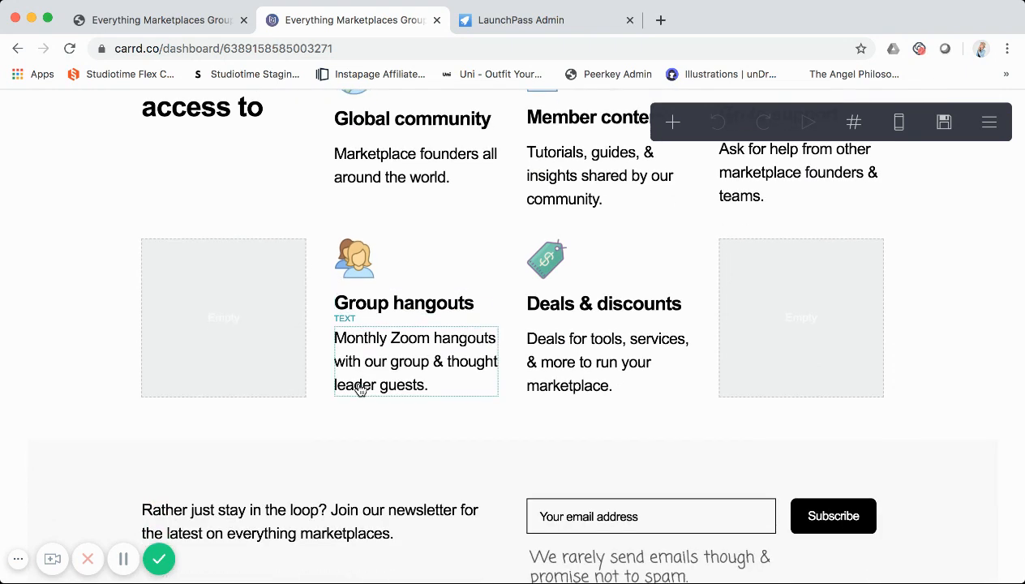
scroll(360, 389, down, 2)
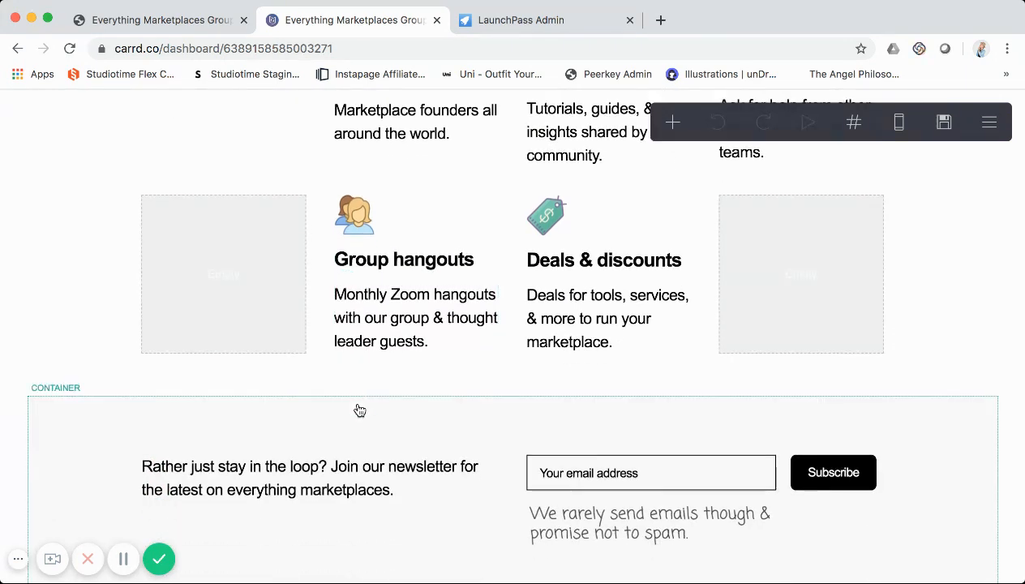
scroll(360, 410, down, 2)
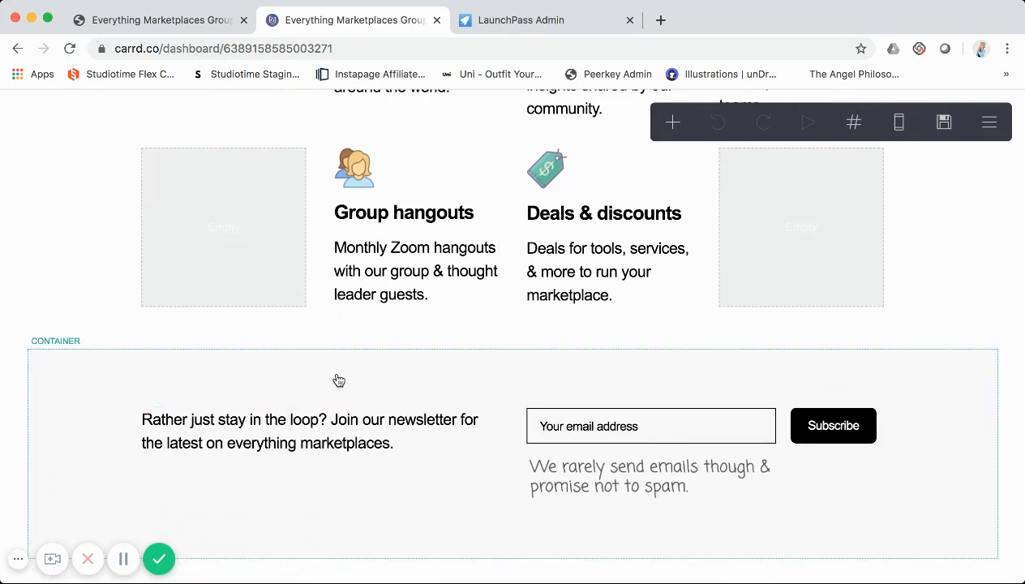
- Inspect the type setting of the container around the invite-only text and close it without changes
scroll(339, 380, up, 10)
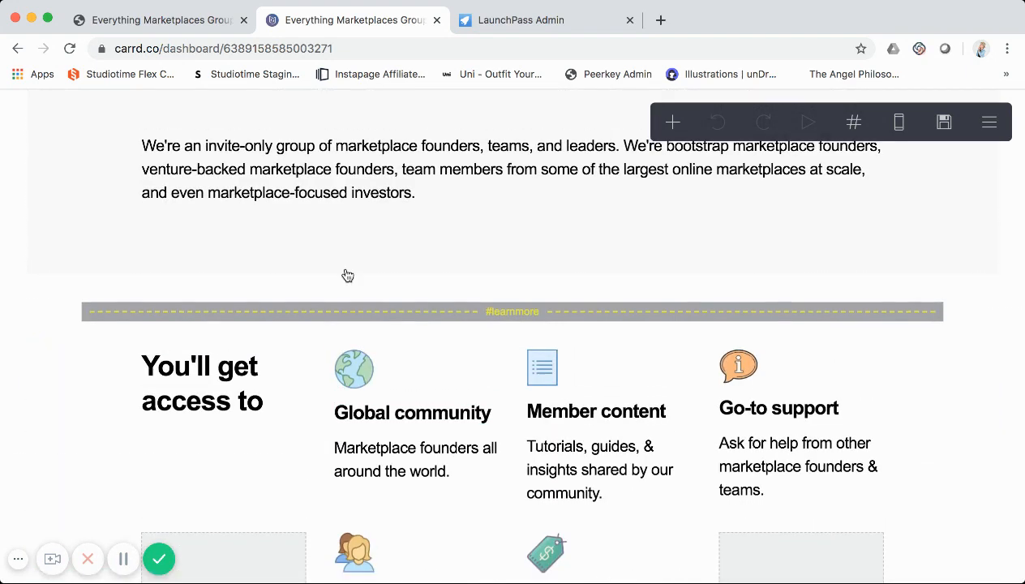
scroll(347, 276, up, 1)
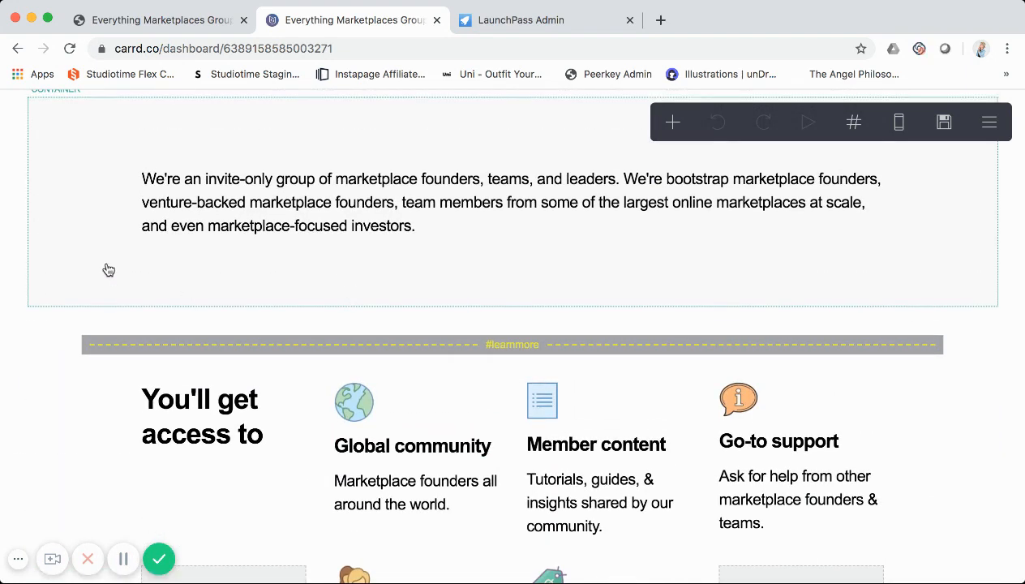
click(112, 261)
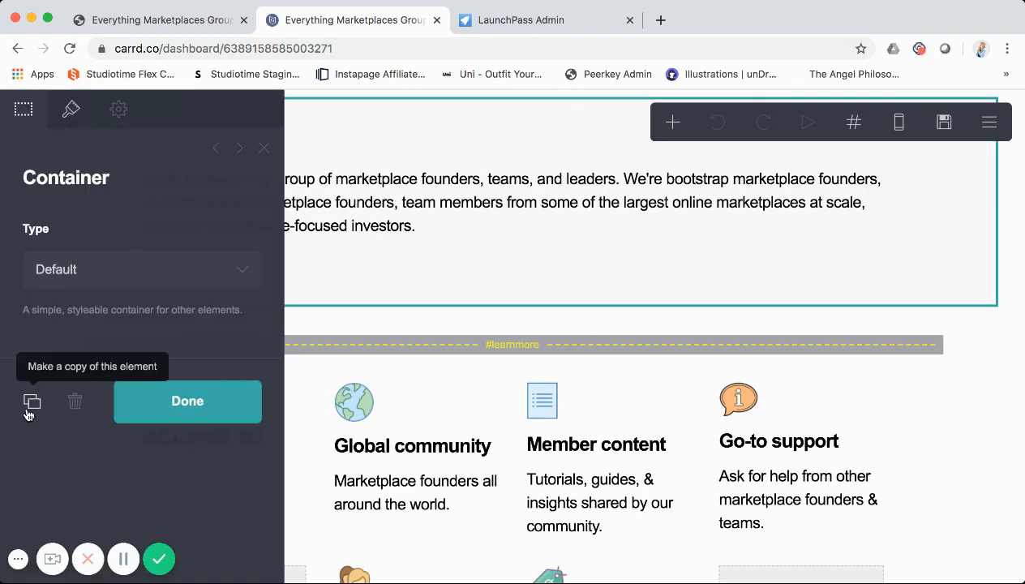
click(263, 148)
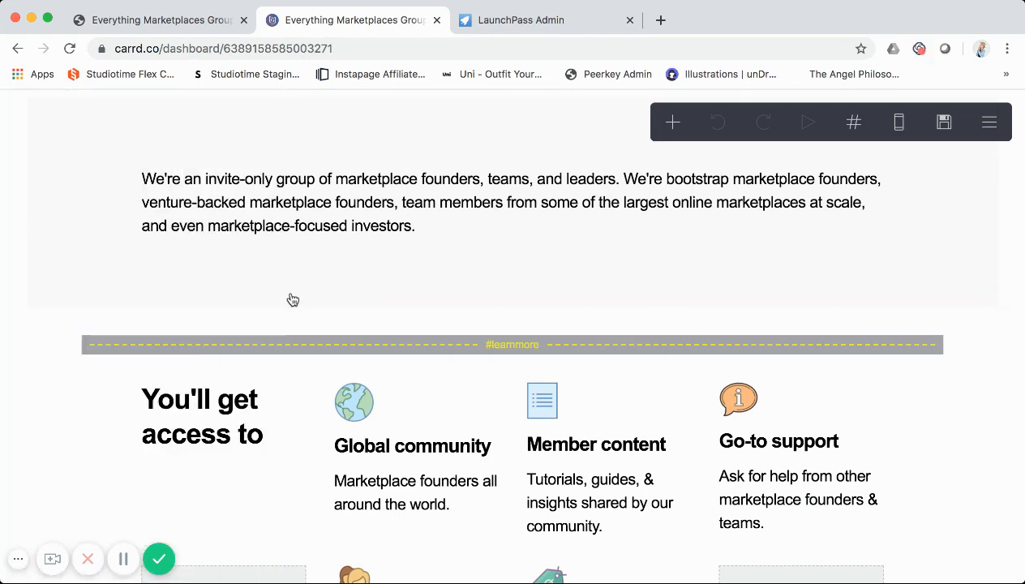
- Examine the home page's benefits grid, newsletter container and footer columns, and return to the Request access and Learn more buttons
scroll(293, 300, down, 3)
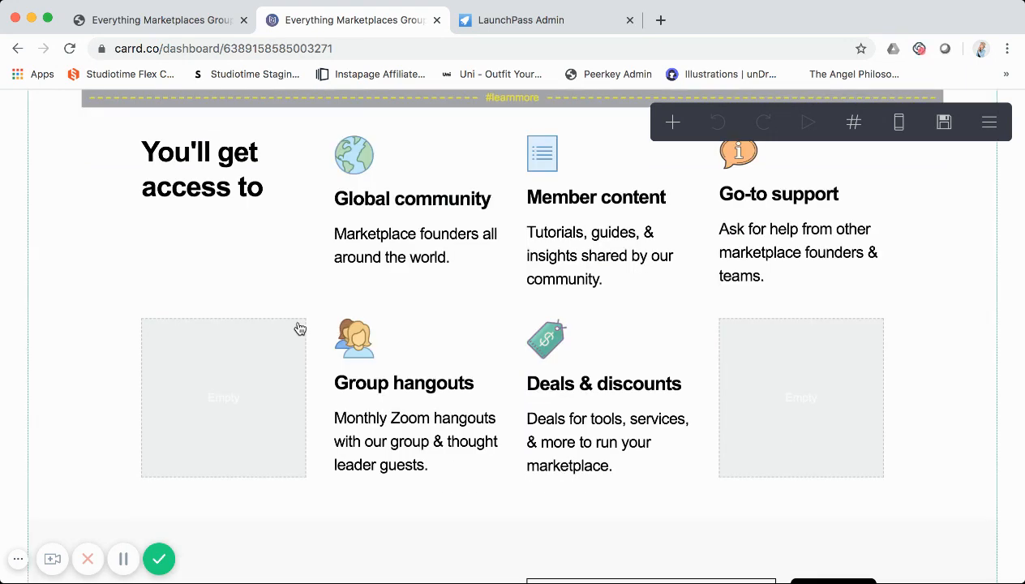
scroll(299, 328, down, 4)
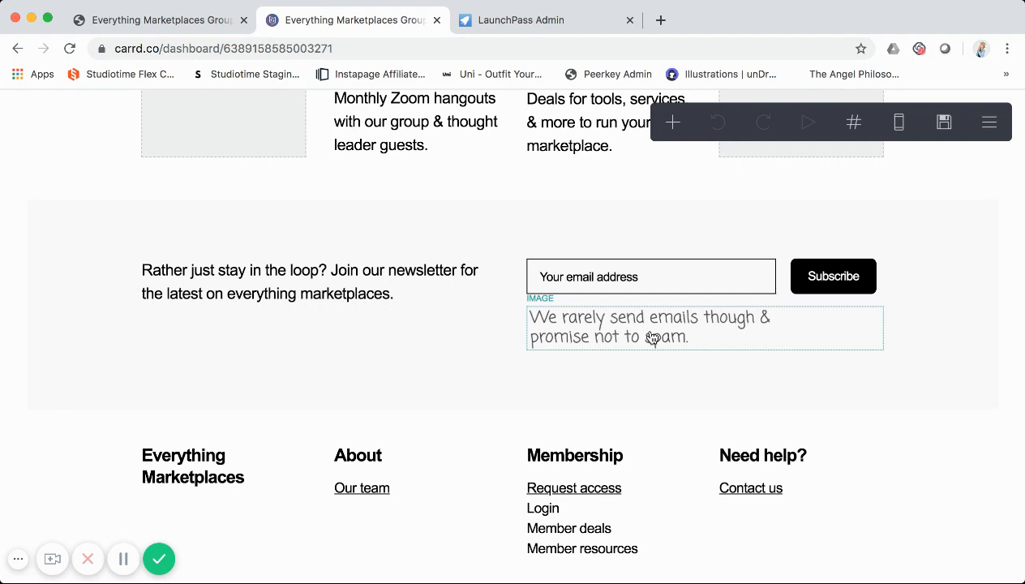
scroll(650, 339, down, 2)
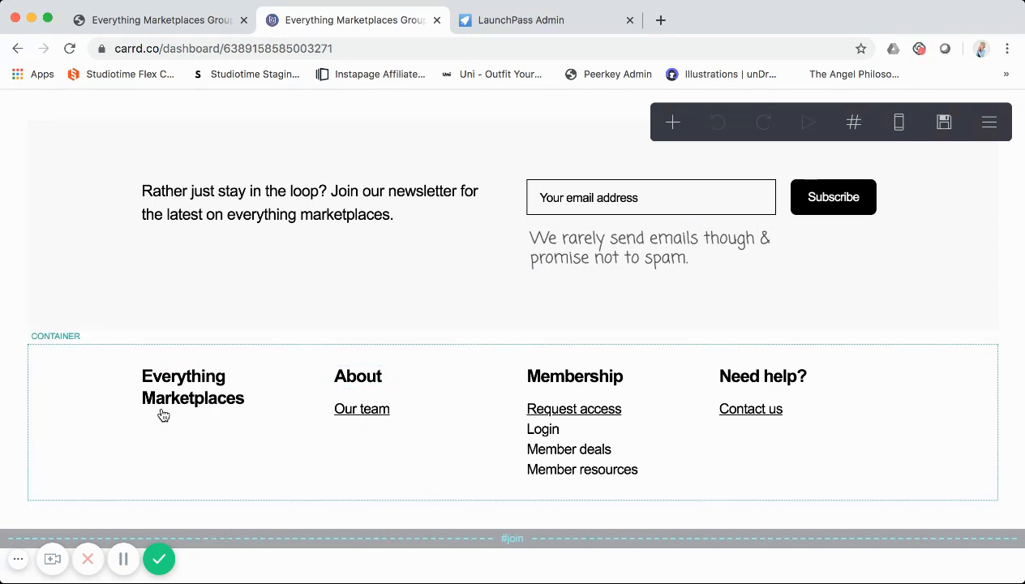
scroll(248, 425, down, 1)
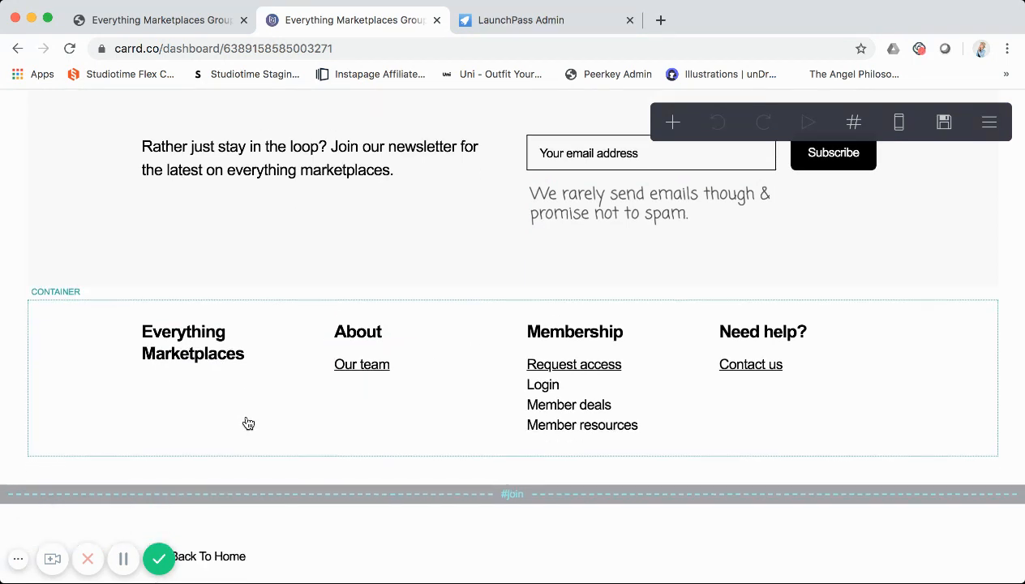
scroll(249, 422, up, 3)
scroll(248, 423, up, 6)
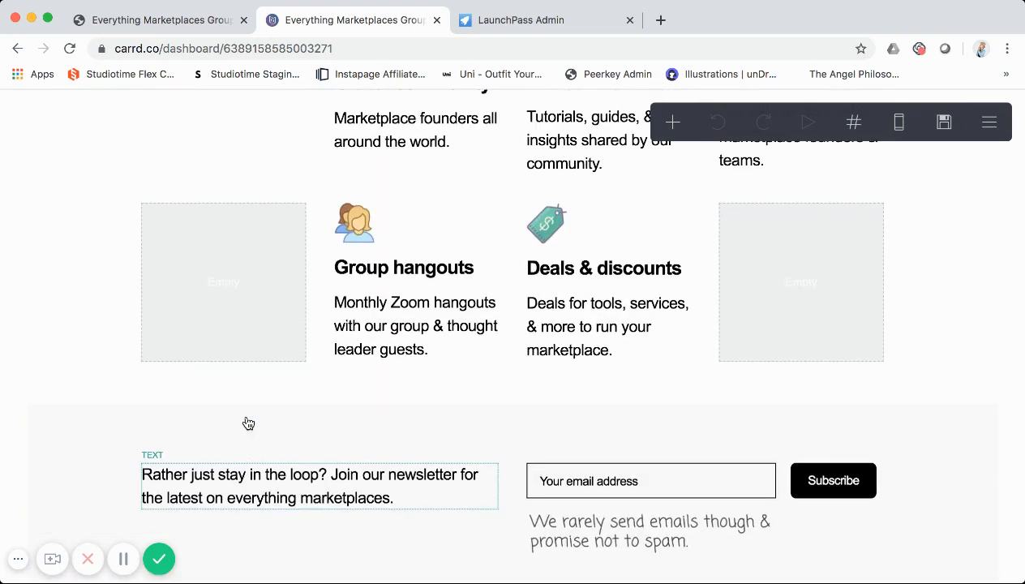
scroll(248, 423, up, 5)
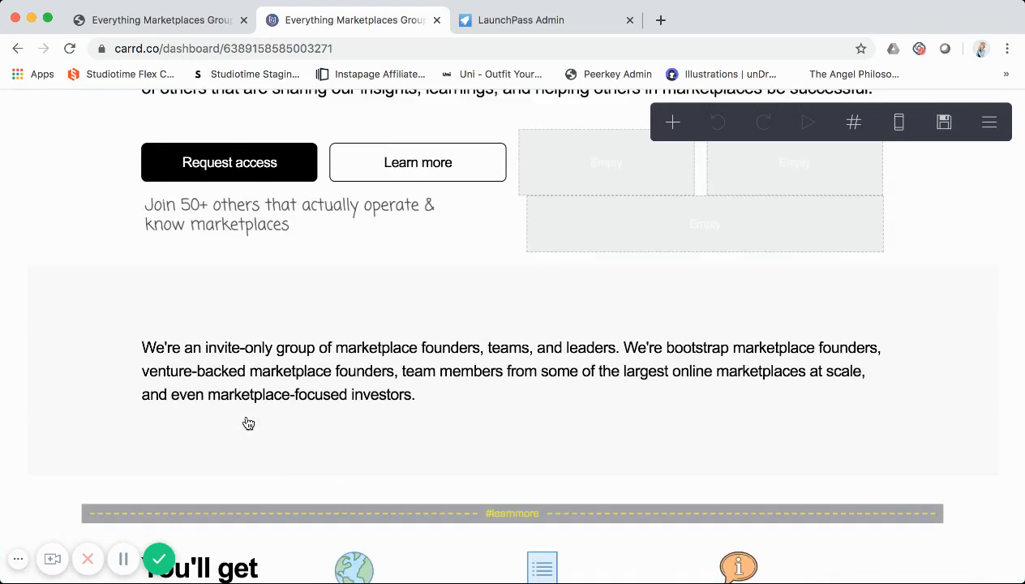
scroll(248, 423, up, 2)
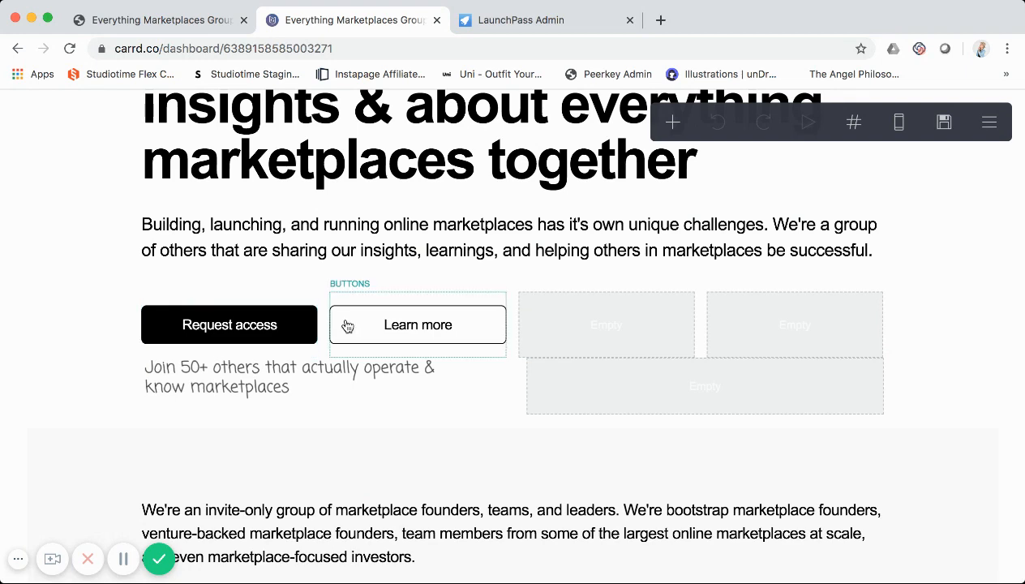
- Review the newsletter form and its handwritten note, and inspect the link markup of the footer's "Our team" text without changing it
scroll(344, 338, down, 5)
scroll(344, 338, down, 4)
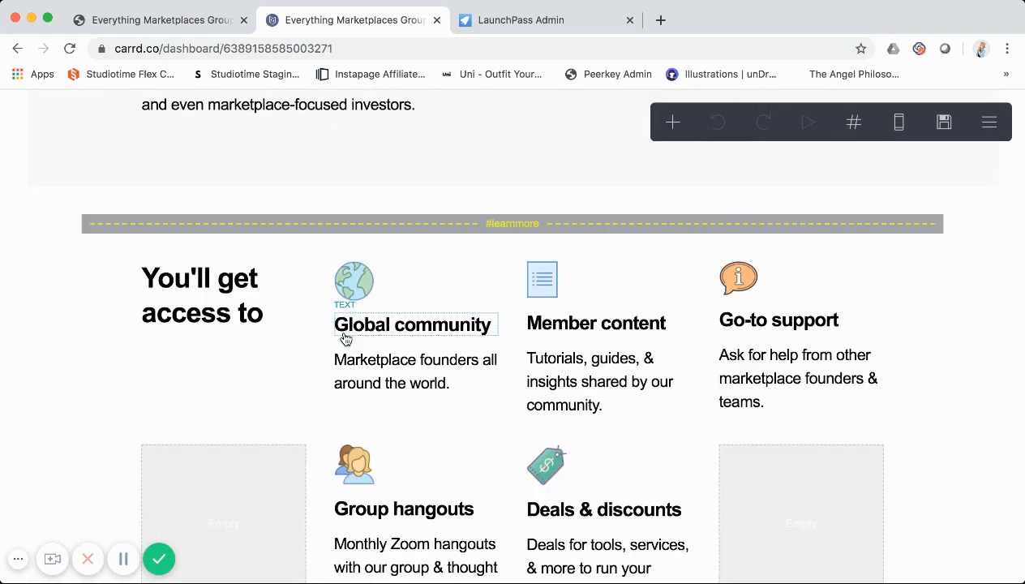
scroll(344, 338, down, 2)
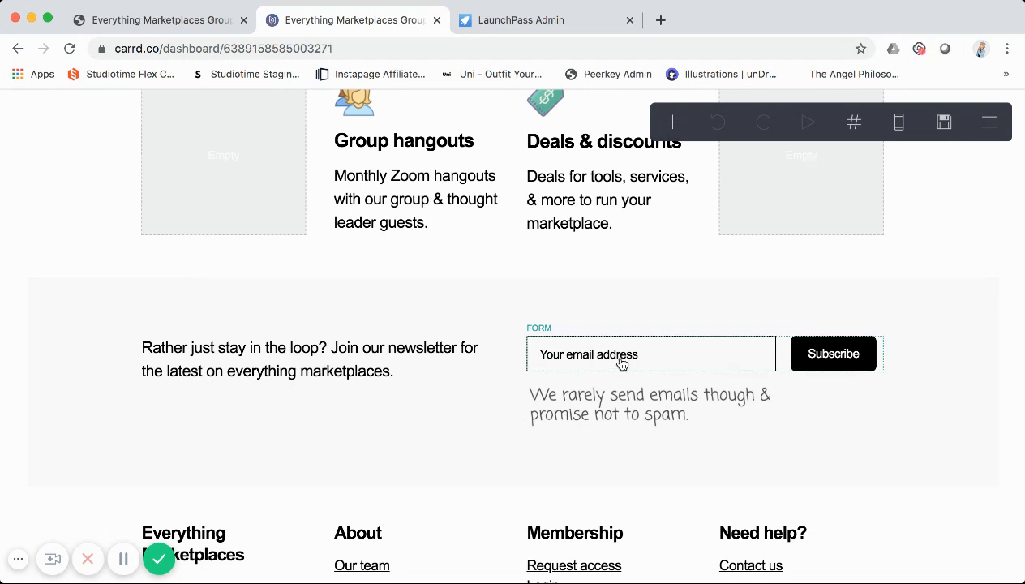
scroll(623, 364, down, 1)
scroll(622, 364, down, 2)
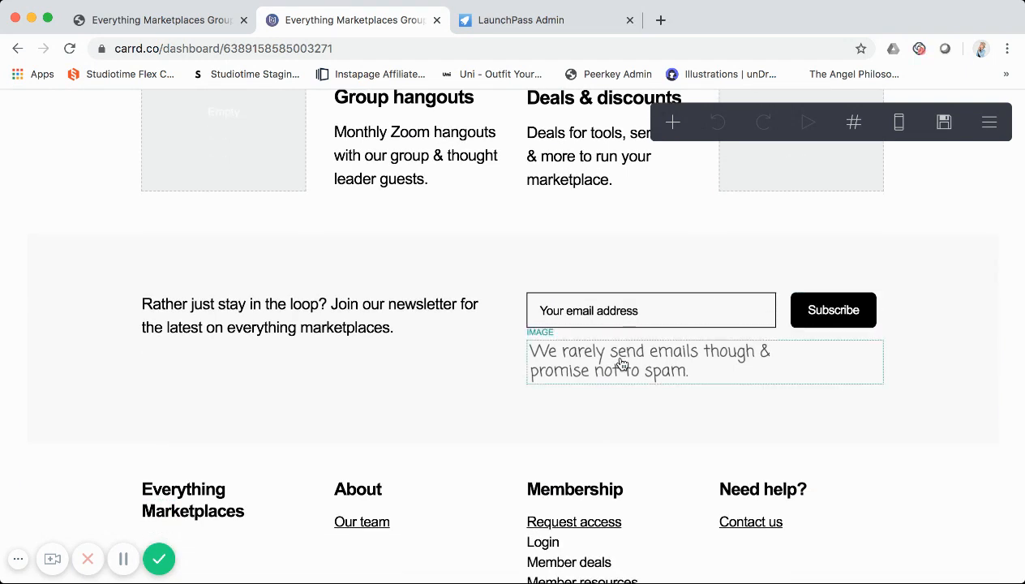
scroll(623, 327, down, 3)
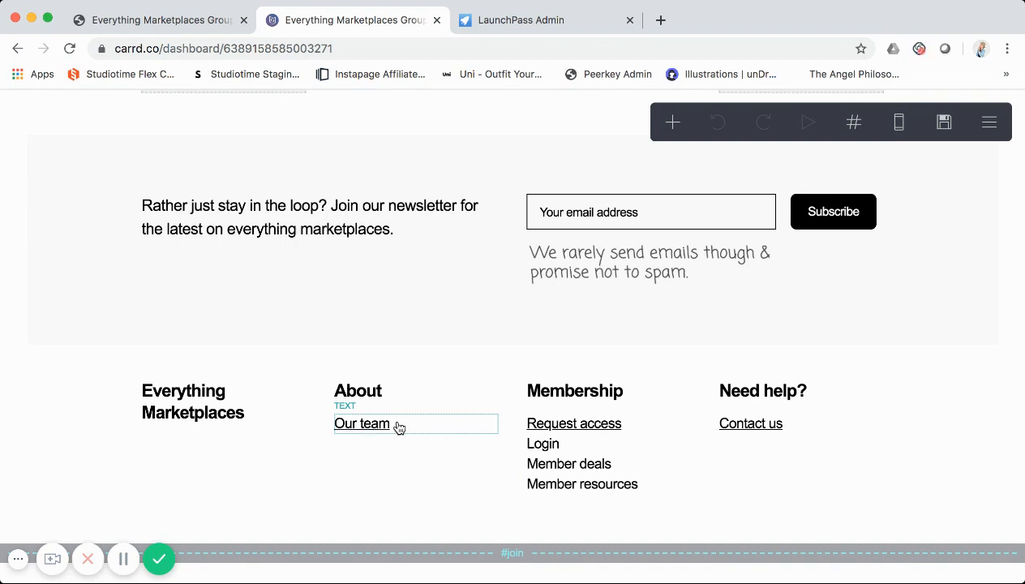
click(398, 428)
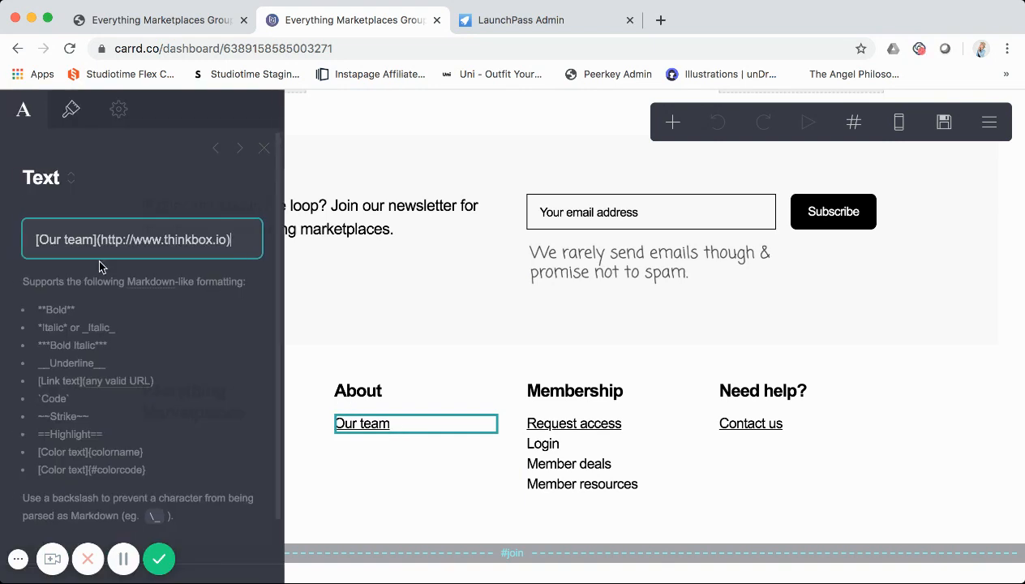
click(264, 148)
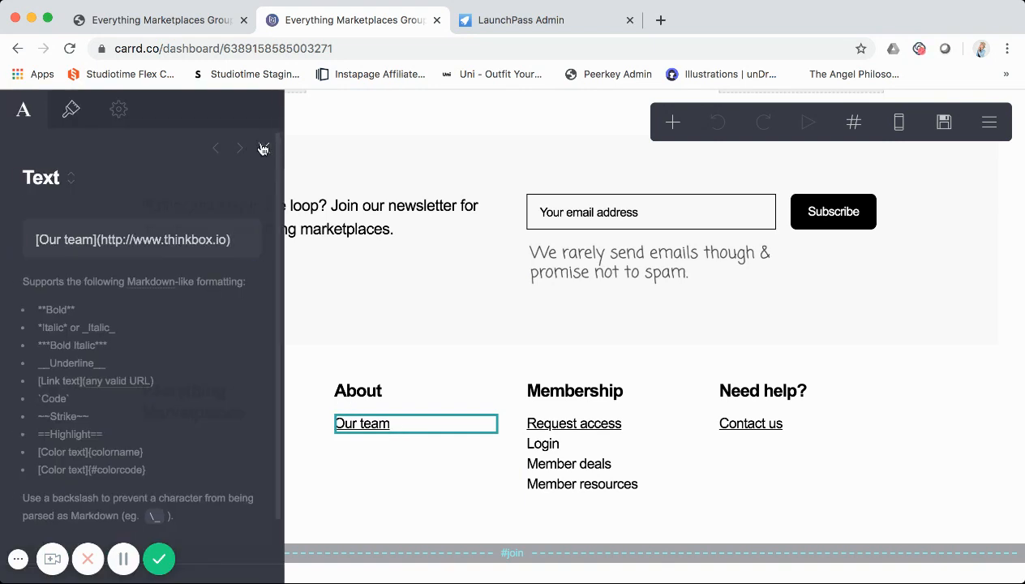
- Inspect the link markup of the footer's Membership list and "Contact us" text, and close both without changes
click(598, 428)
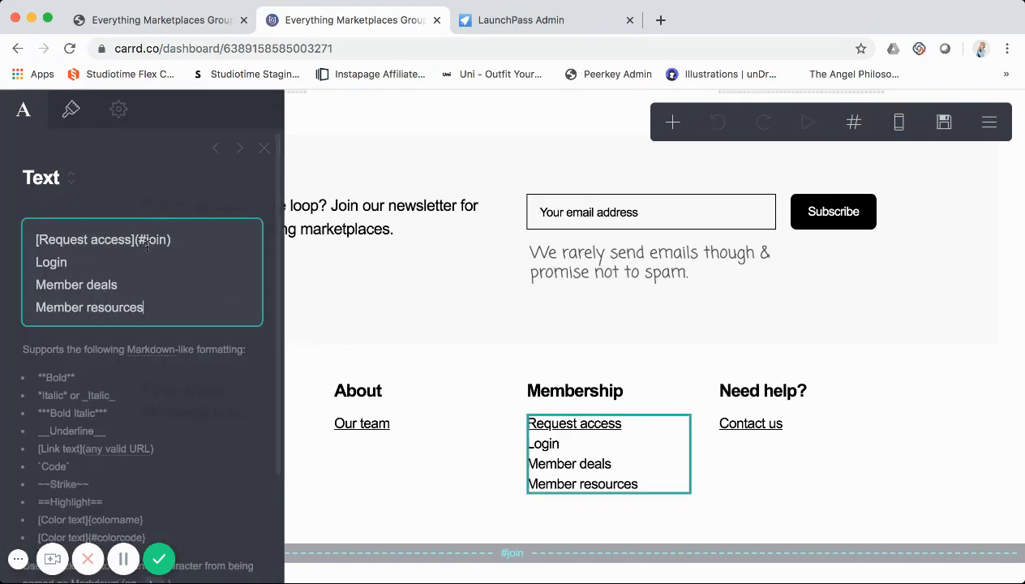
click(265, 148)
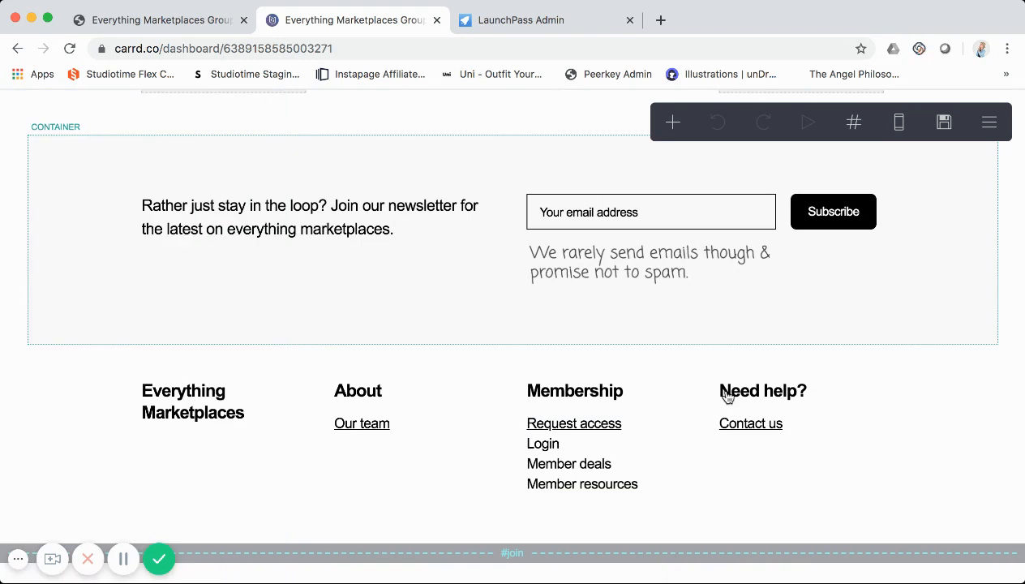
click(741, 426)
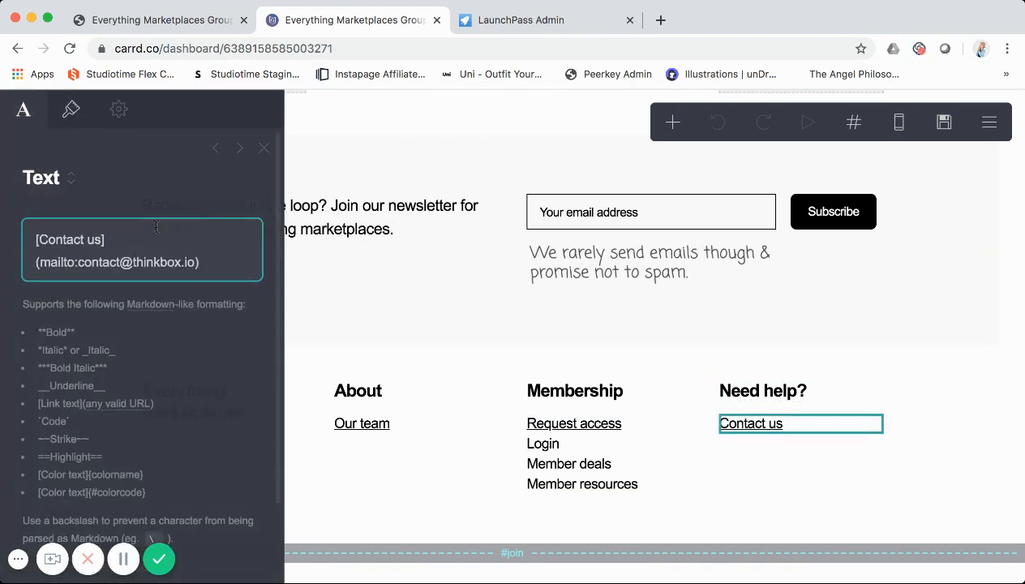
click(263, 151)
- Examine the #join section with its Back To Home button, free trial heading, description, code embed and guarantee note
scroll(310, 295, down, 5)
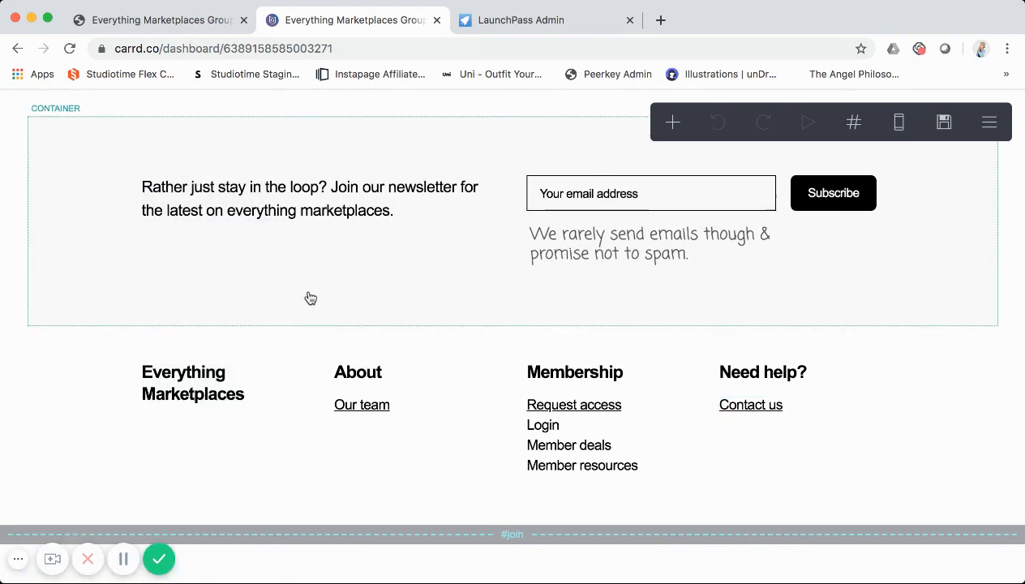
scroll(310, 298, down, 4)
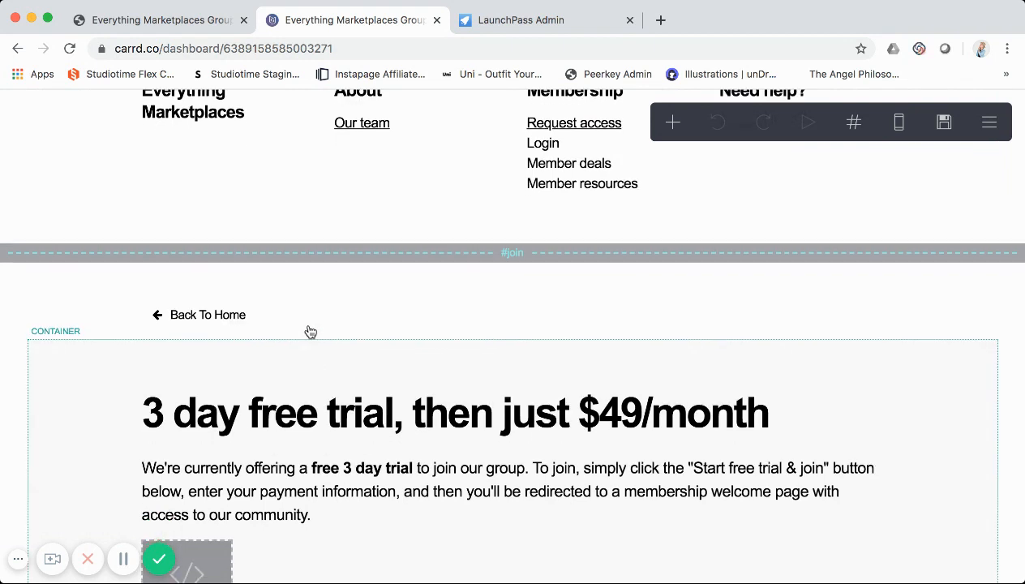
scroll(315, 313, down, 1)
scroll(316, 310, down, 1)
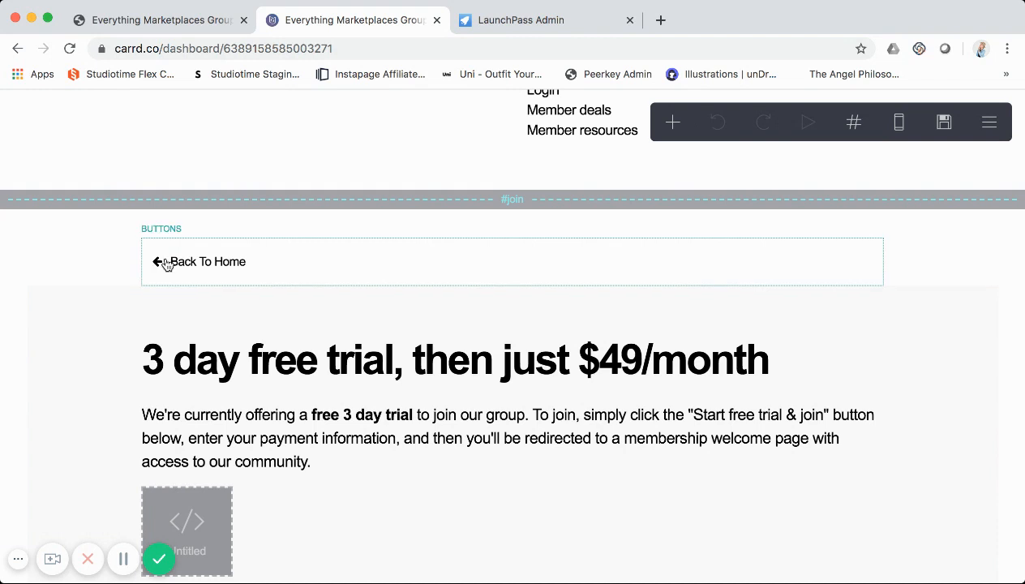
scroll(179, 329, down, 1)
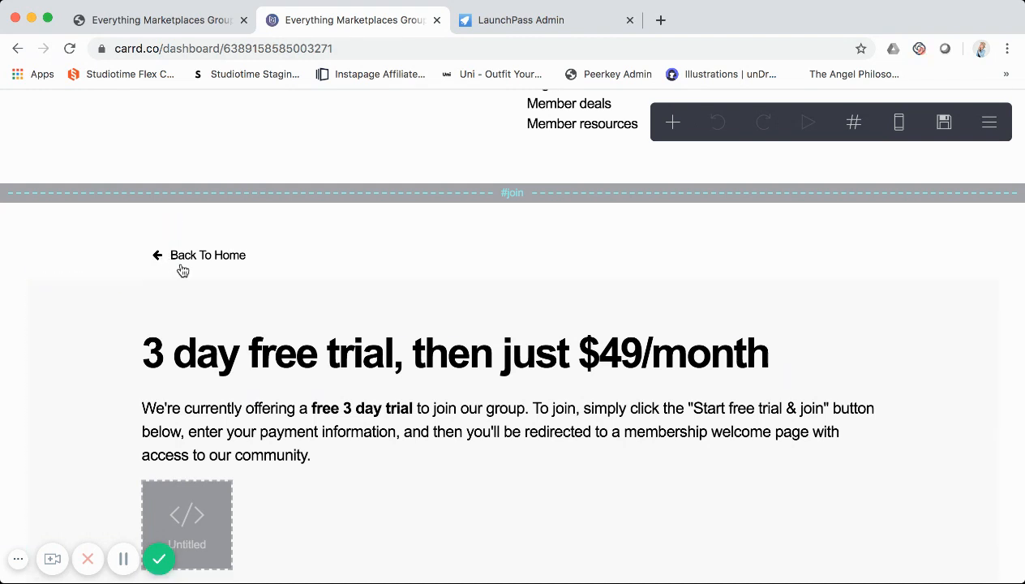
scroll(201, 354, down, 1)
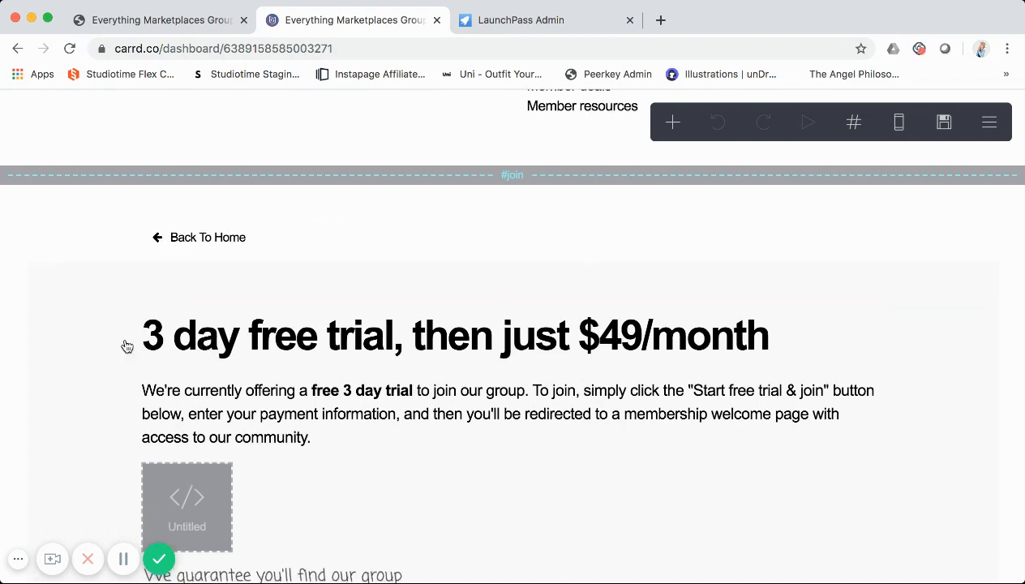
scroll(108, 338, down, 2)
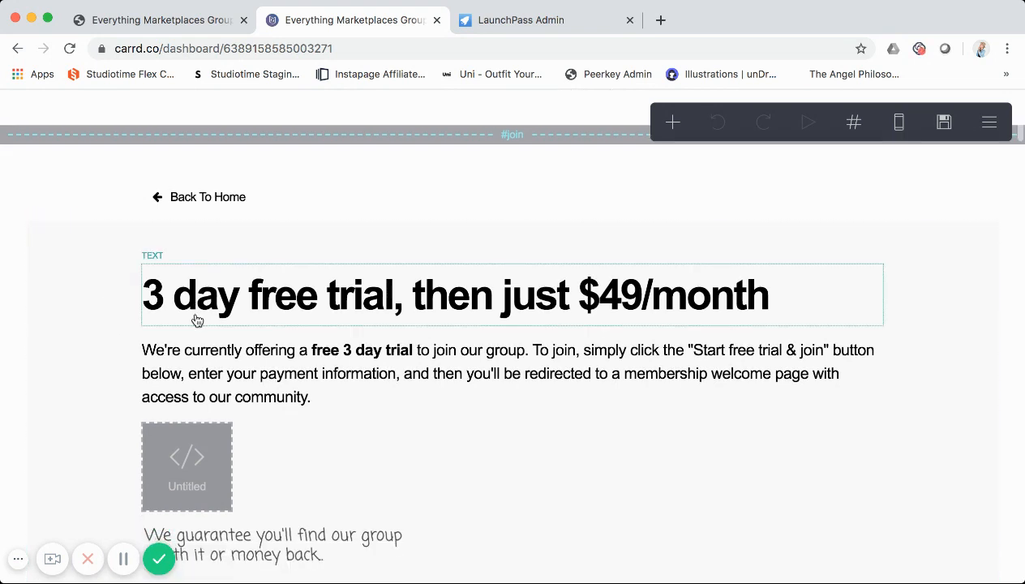
scroll(203, 365, down, 3)
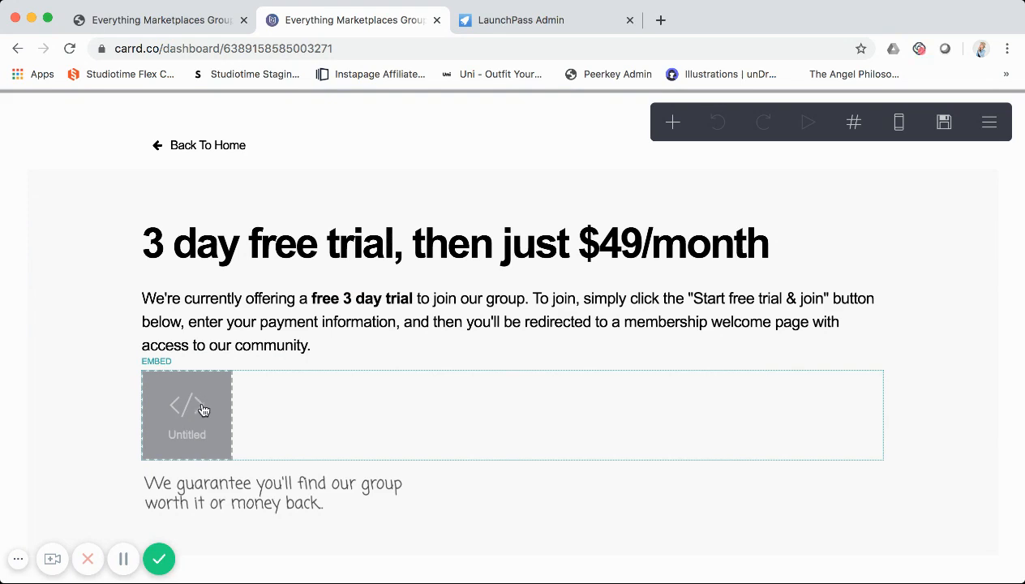
- Switch to the live Everything Marketplaces site and open its join page through Request access
click(186, 21)
scroll(240, 260, down, 2)
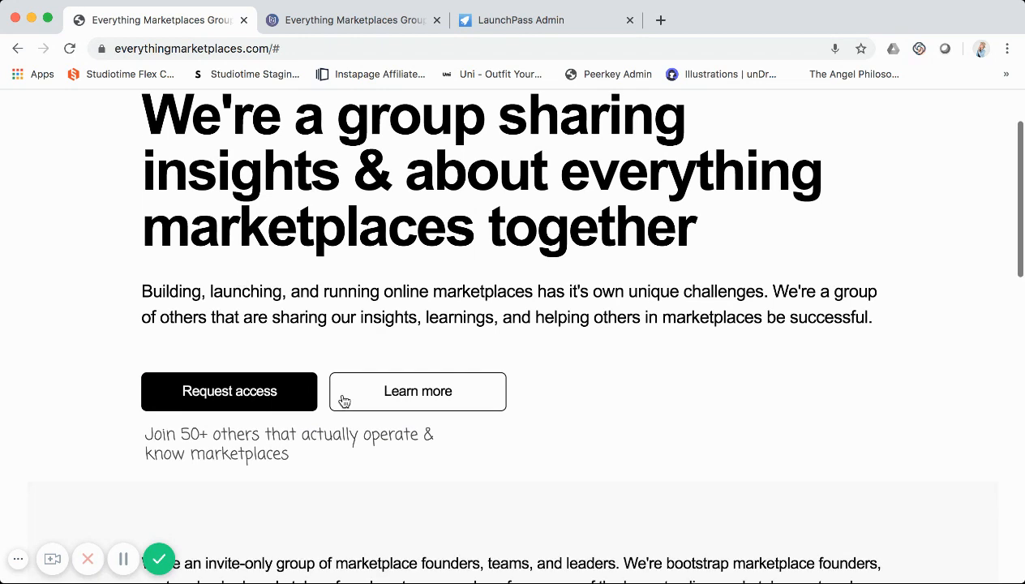
click(276, 404)
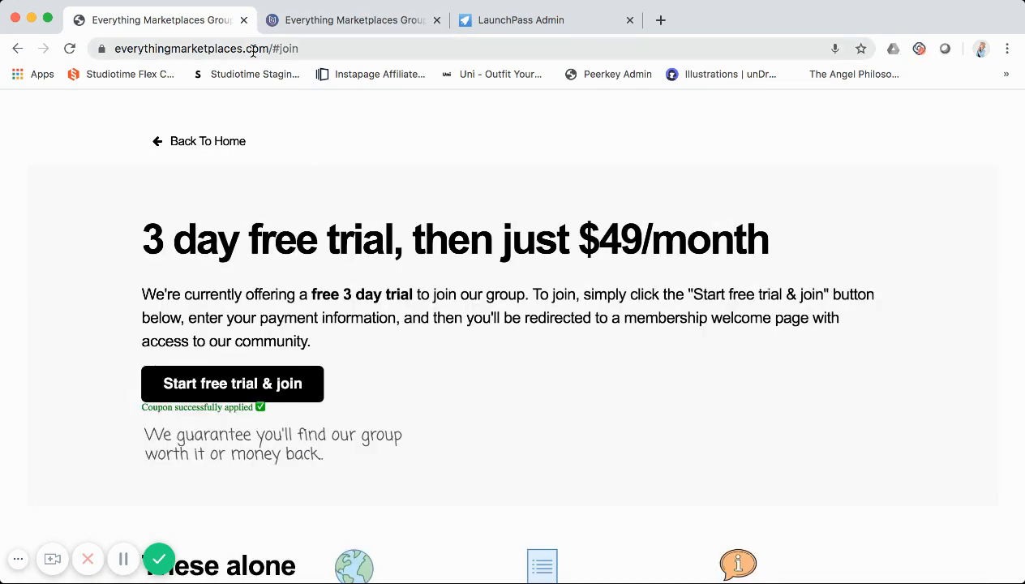
- Return to the Carrd editor, inspect the join section embed's type and highlight its full button code, and close it without changes
click(292, 32)
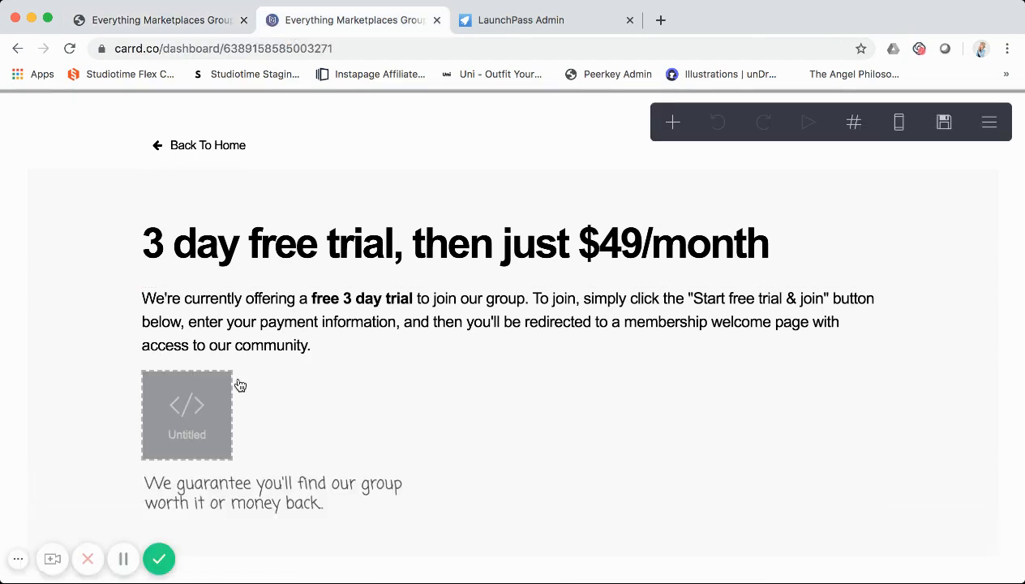
scroll(210, 406, down, 1)
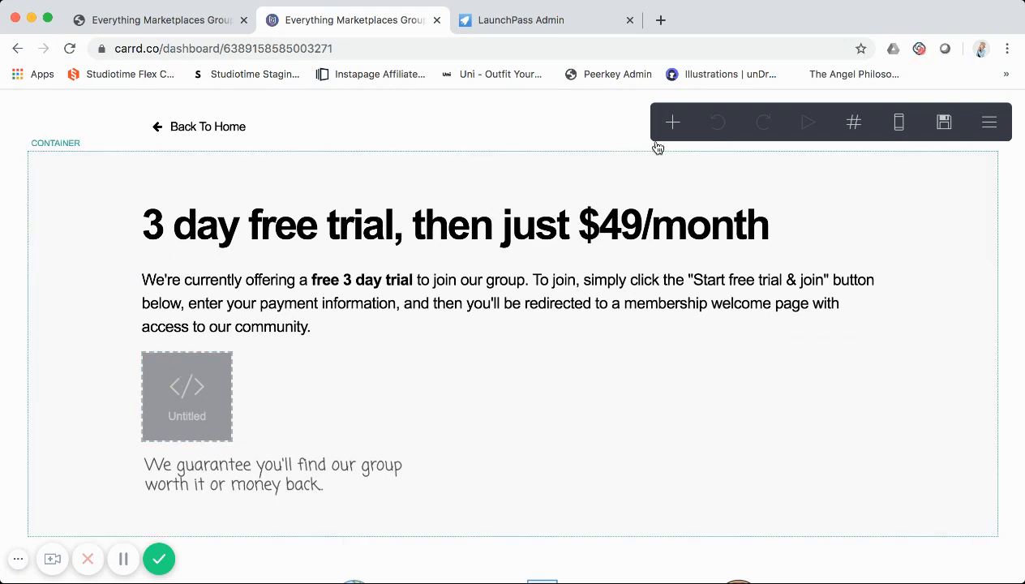
click(219, 384)
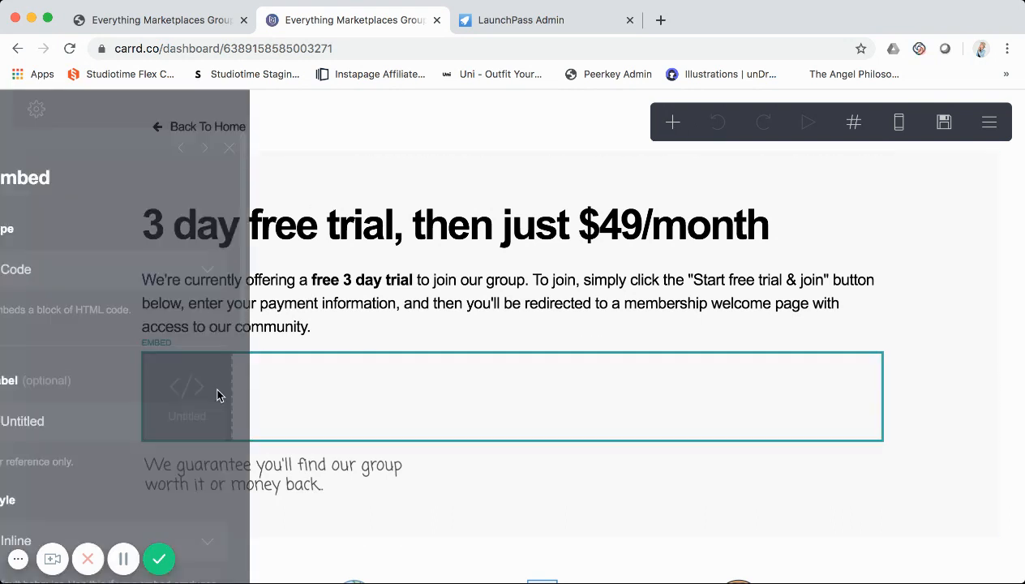
scroll(114, 367, down, 1)
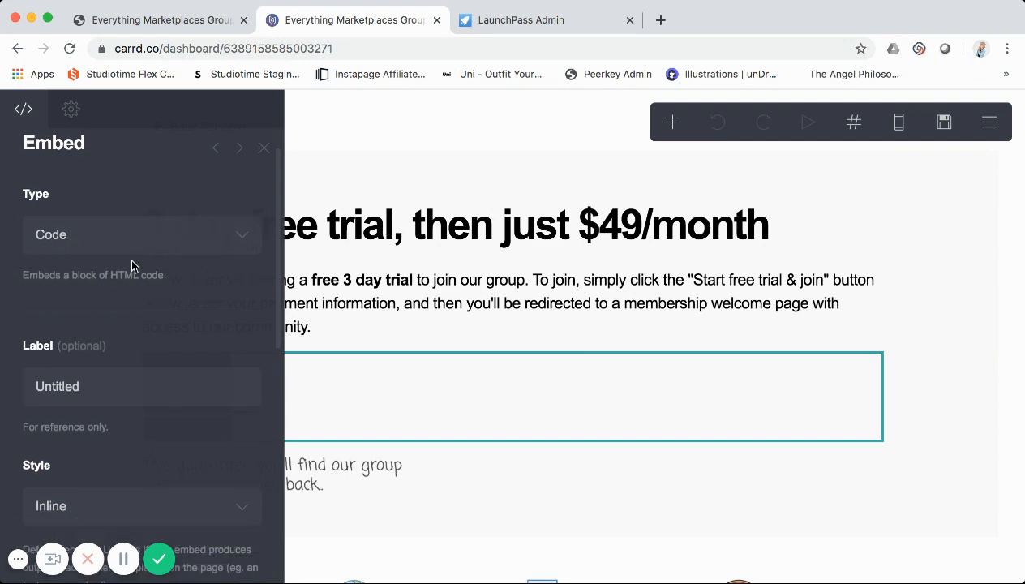
click(133, 227)
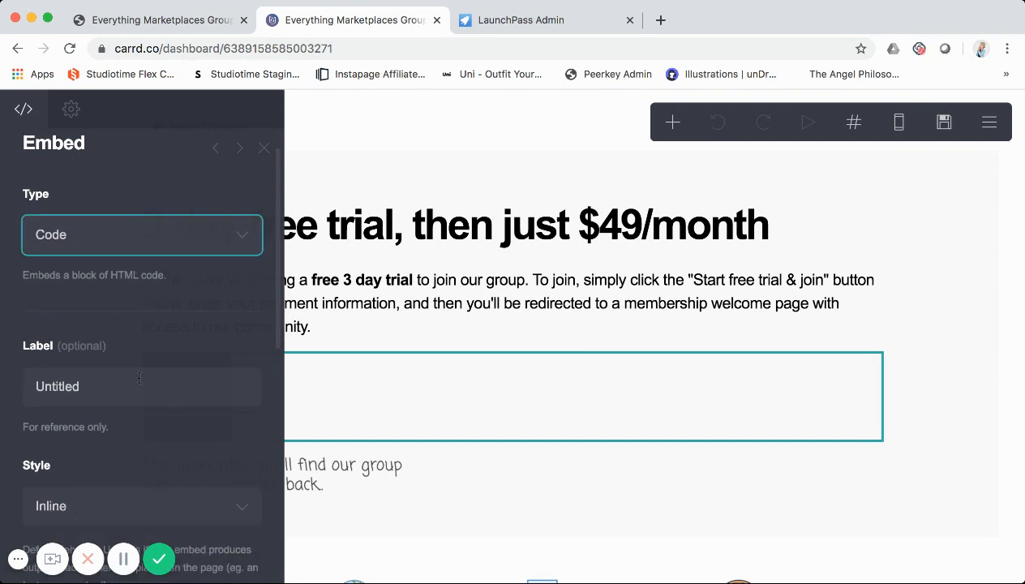
scroll(139, 377, down, 10)
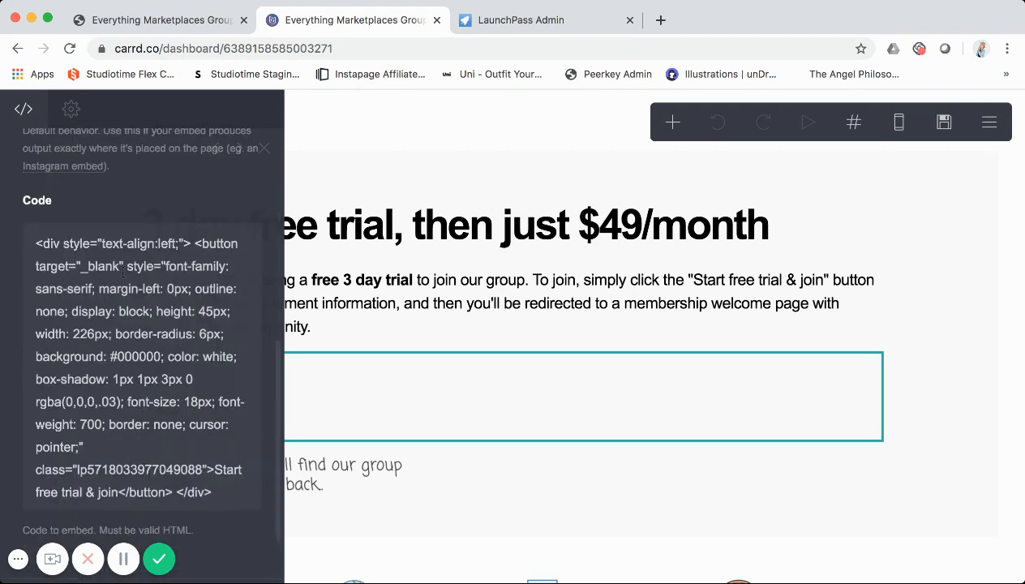
drag(36, 243, 216, 490)
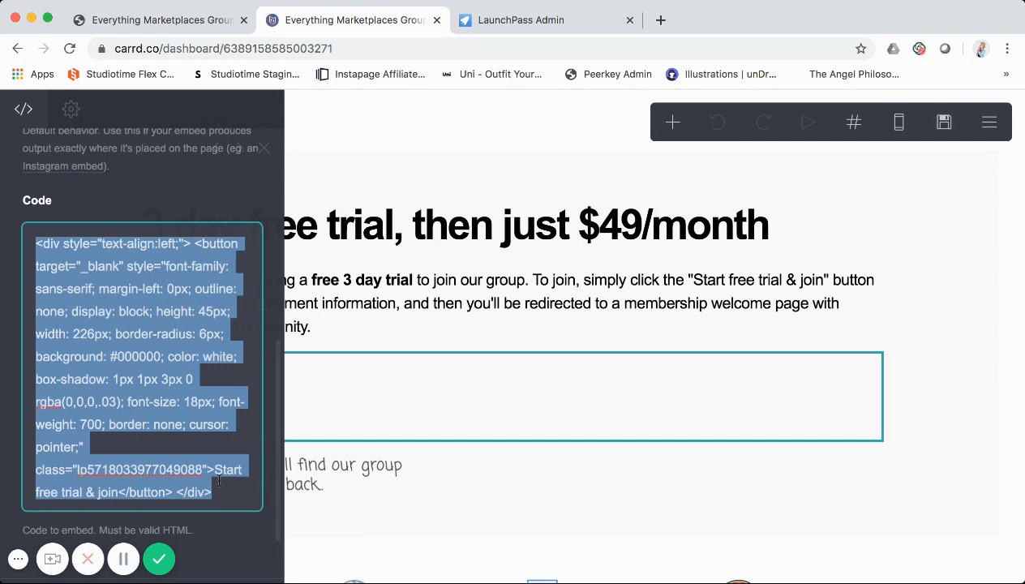
click(264, 151)
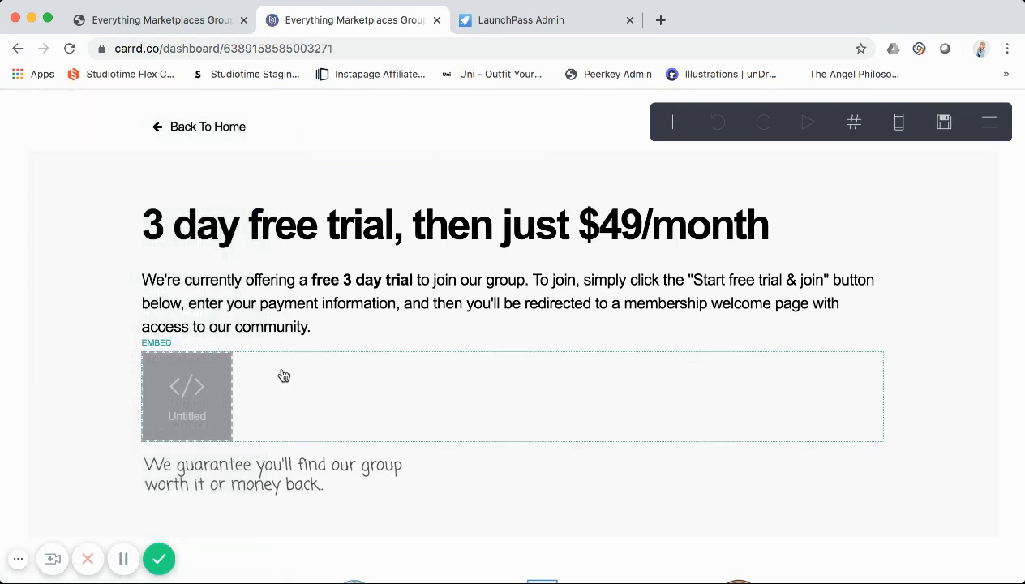
- Review the rest of the join page, from the guarantee note through the benefit containers to the contact message, and return to the #join scroll point
scroll(282, 374, down, 2)
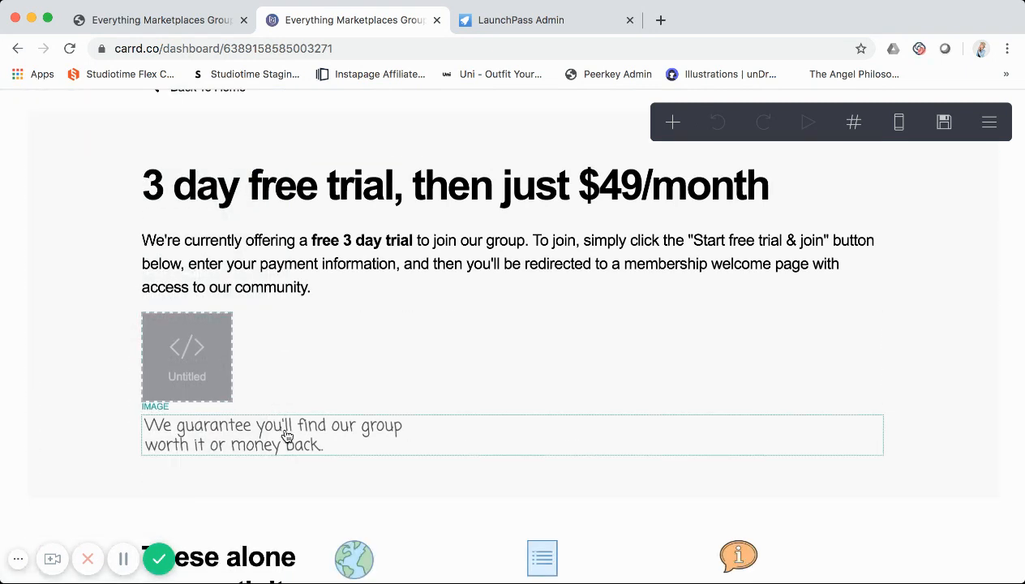
scroll(292, 442, down, 1)
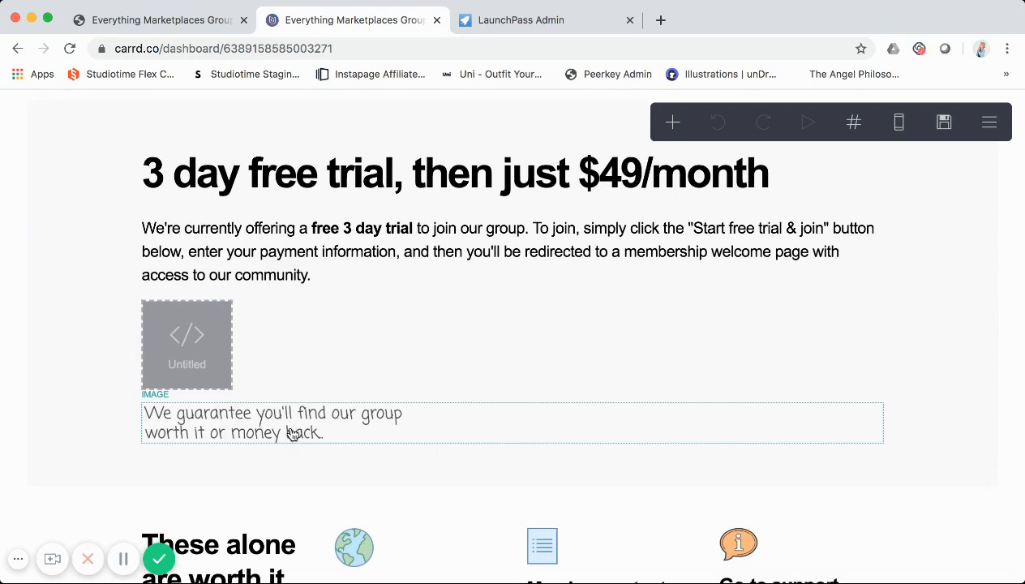
scroll(292, 442, down, 3)
scroll(294, 468, down, 3)
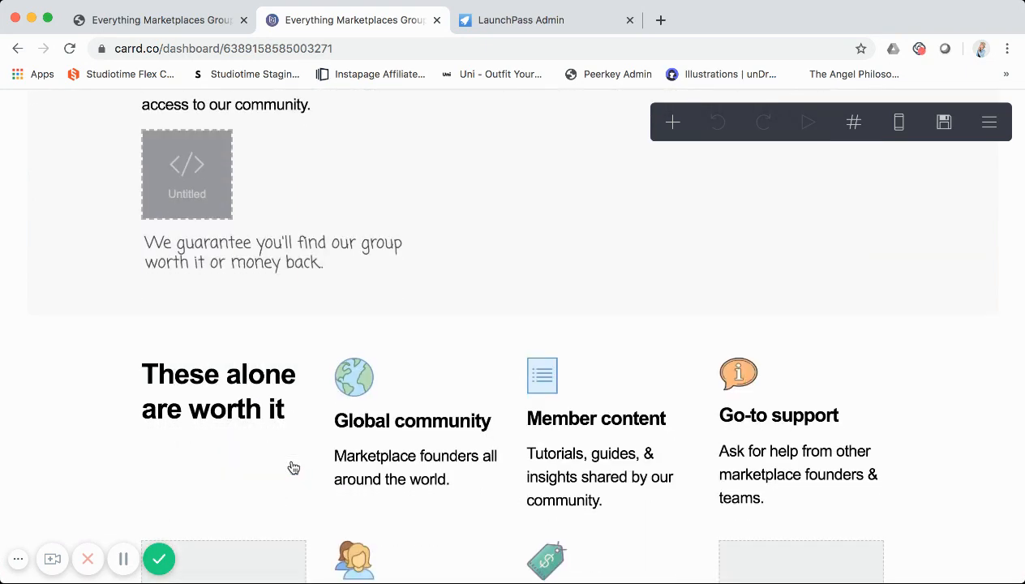
scroll(296, 410, down, 3)
scroll(293, 410, down, 1)
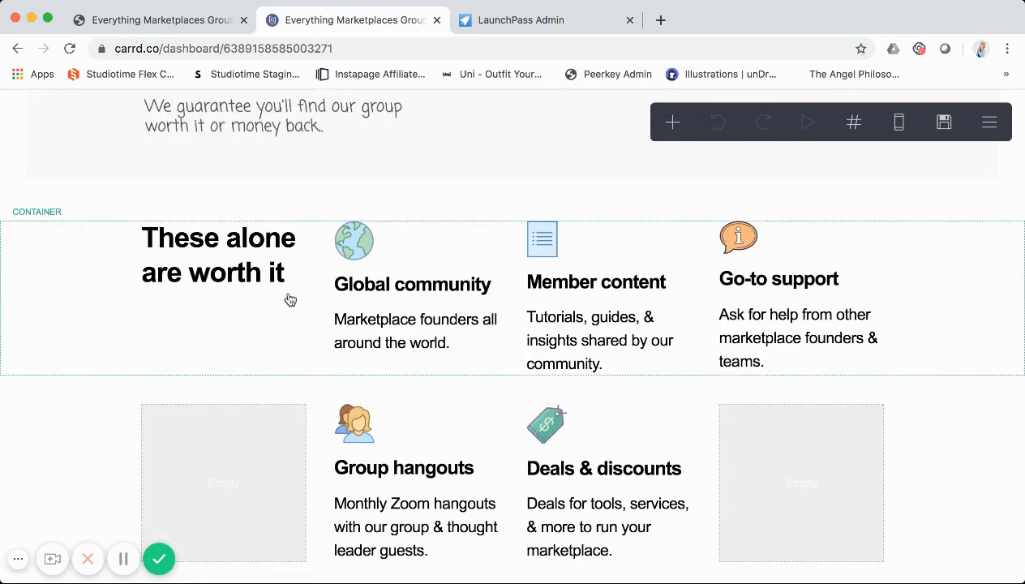
scroll(299, 345, down, 1)
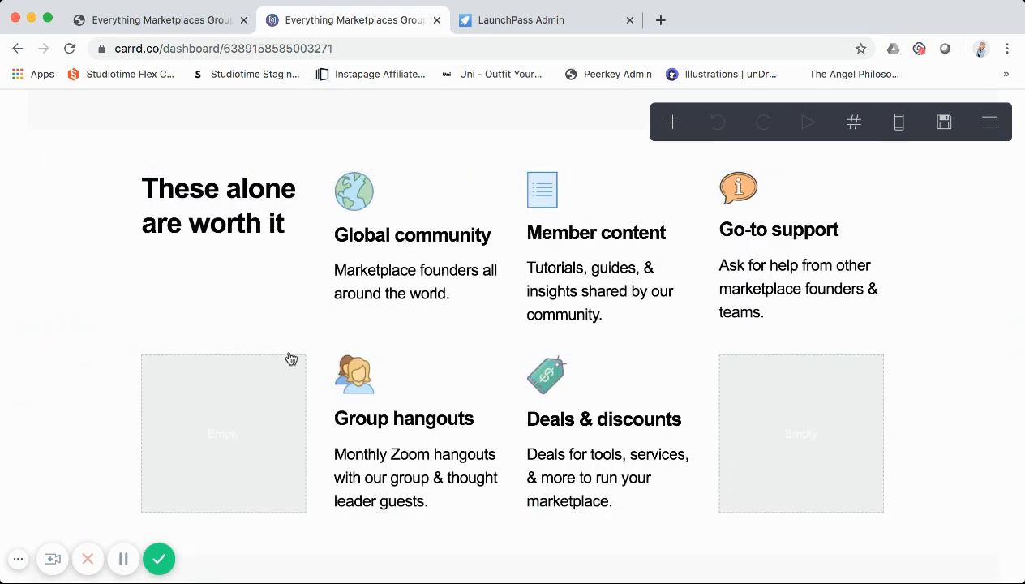
scroll(299, 305, down, 3)
scroll(292, 387, down, 2)
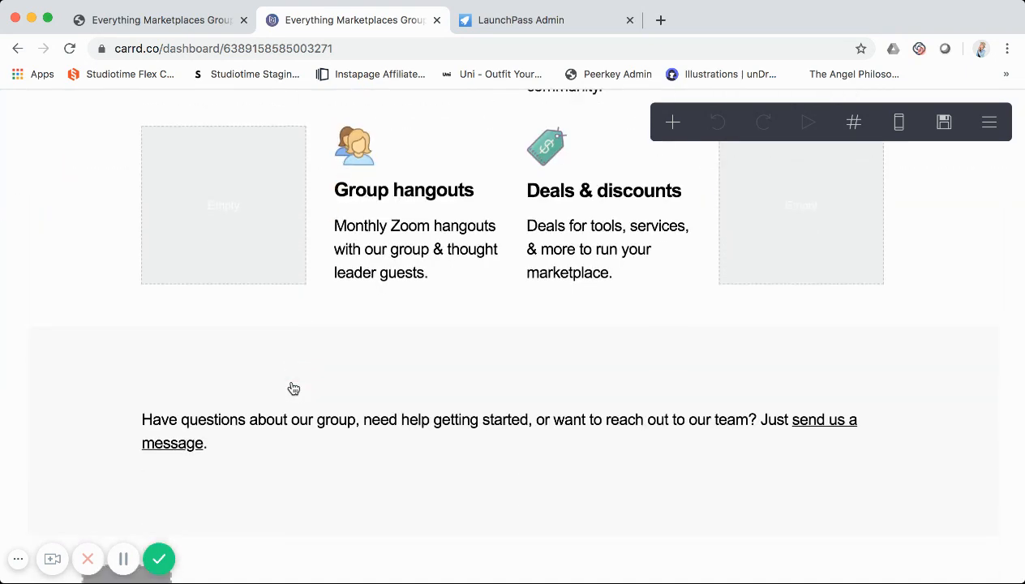
scroll(294, 389, up, 2)
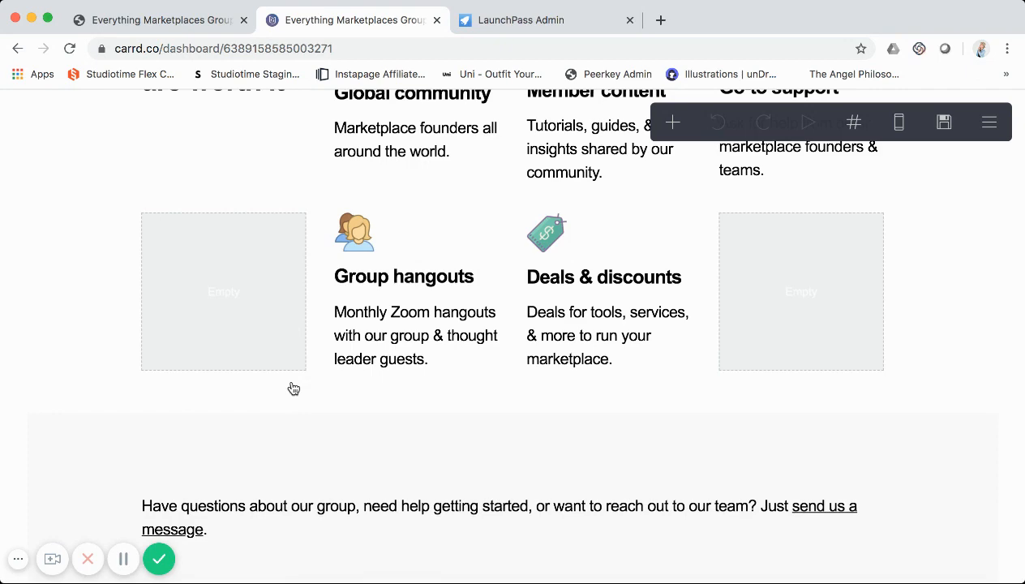
scroll(294, 389, up, 8)
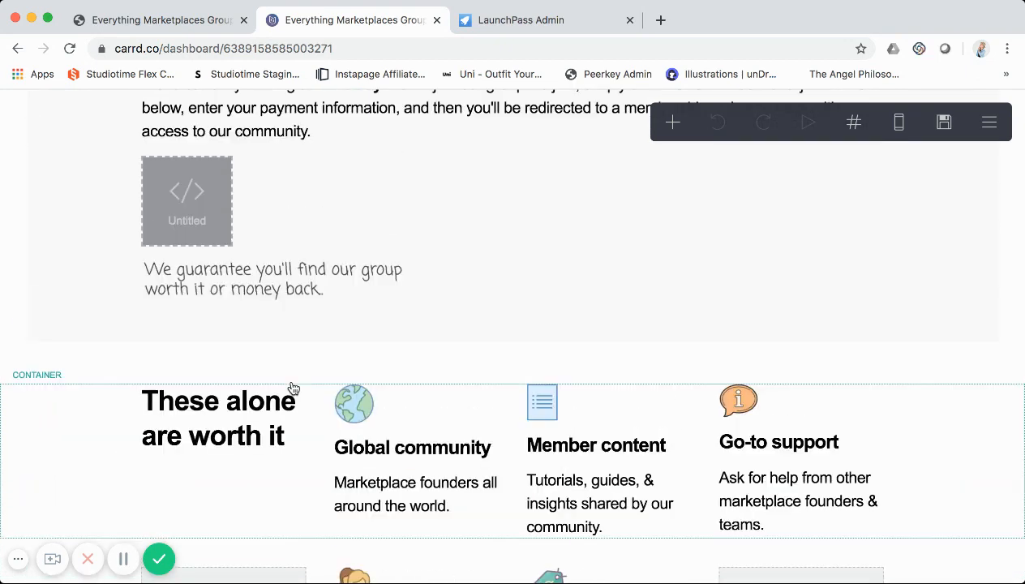
scroll(294, 388, up, 8)
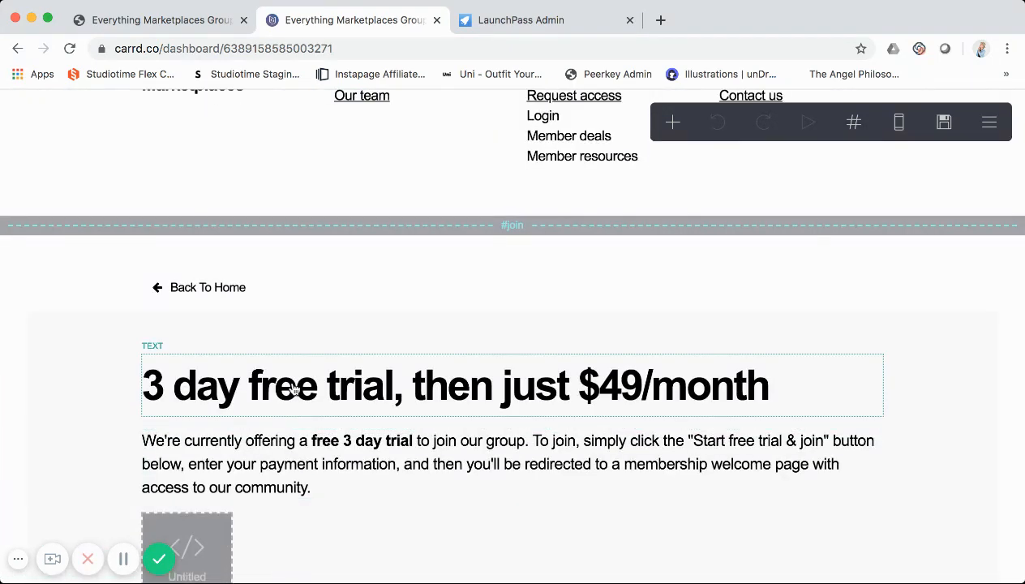
scroll(294, 388, up, 1)
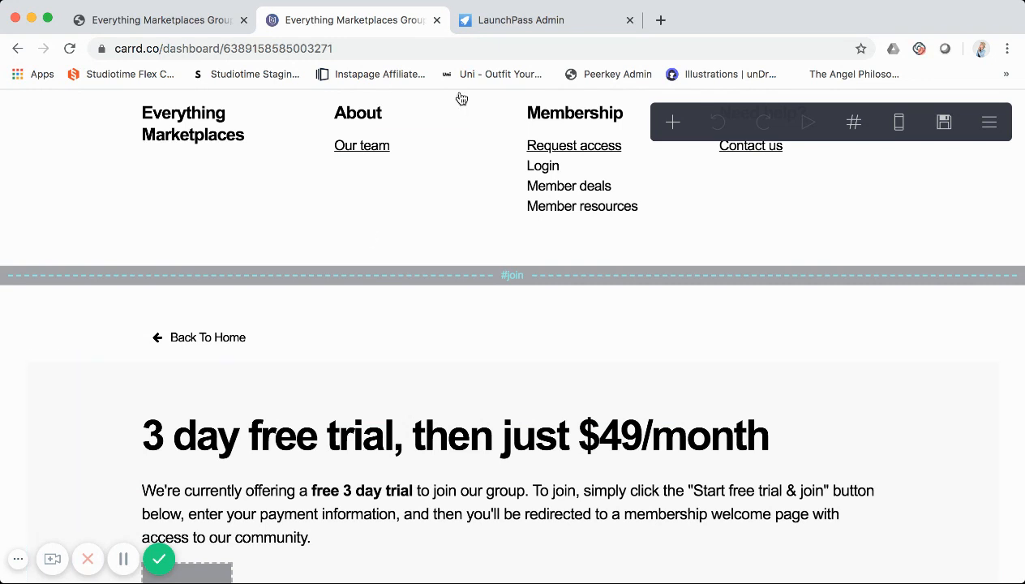
- Switch to the LaunchPass admin, review the everythingmarketplace paid invite page, and open its embed code
click(513, 22)
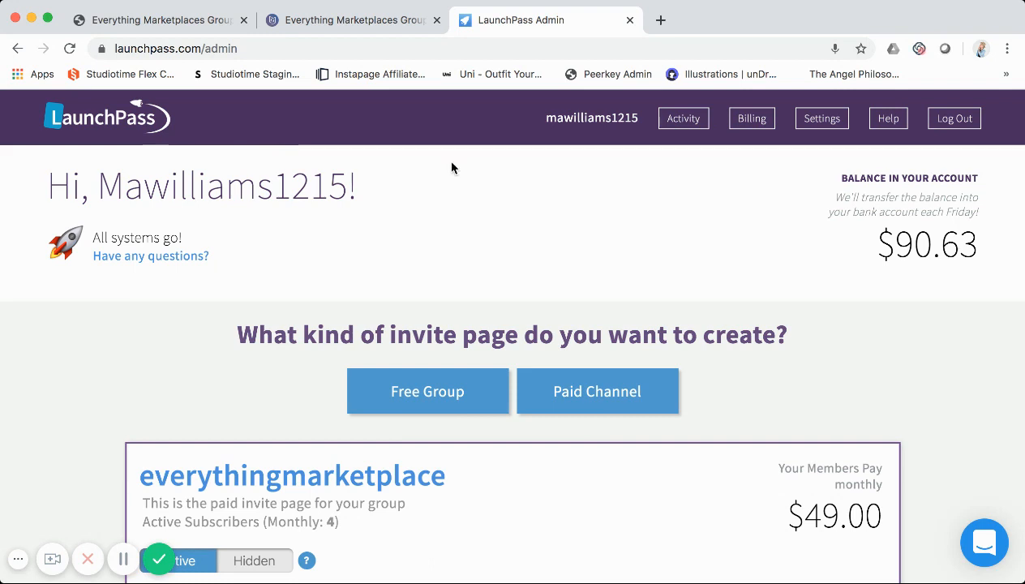
scroll(602, 291, down, 1)
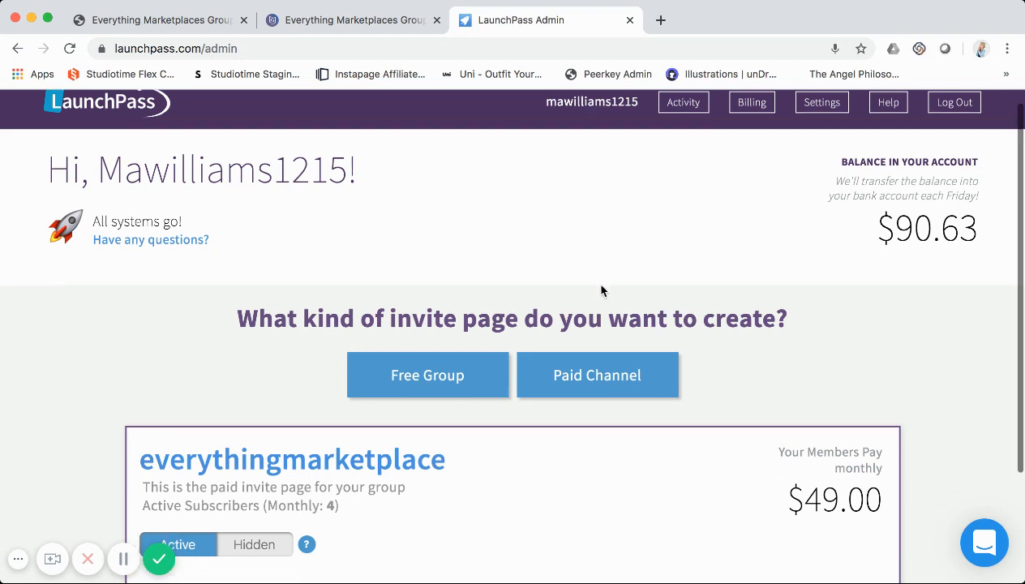
scroll(430, 393, up, 1)
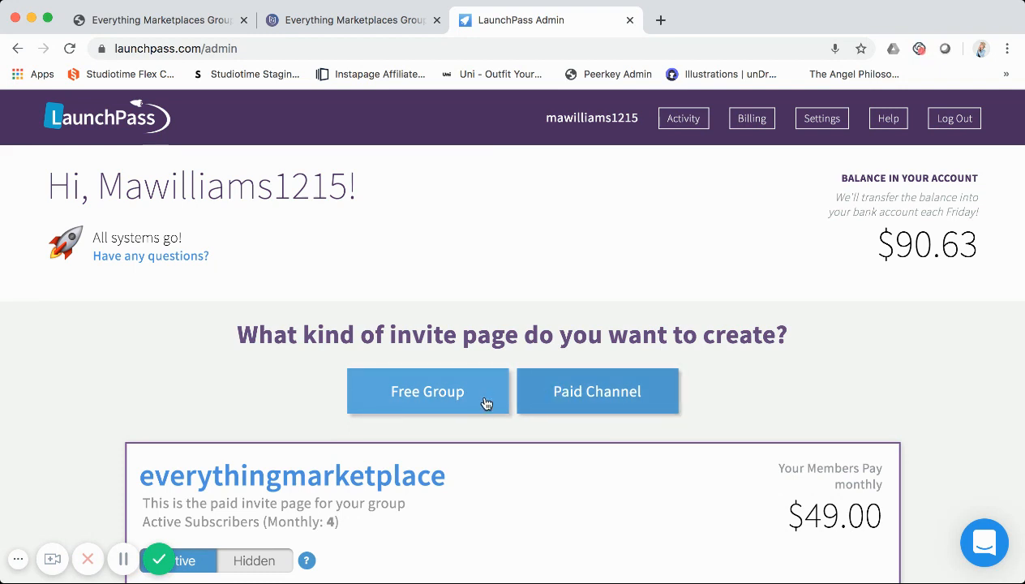
scroll(484, 403, down, 1)
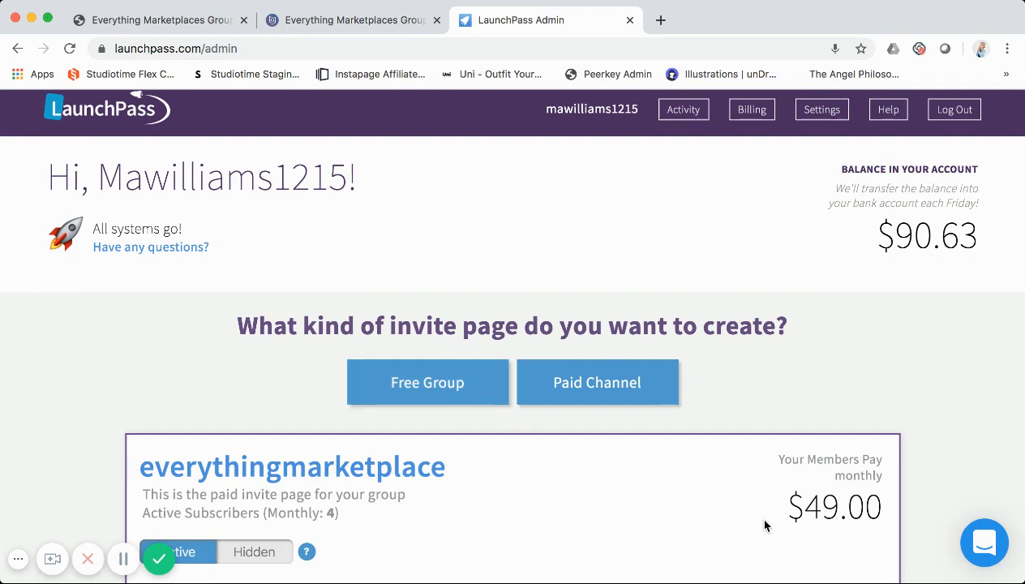
scroll(796, 513, down, 5)
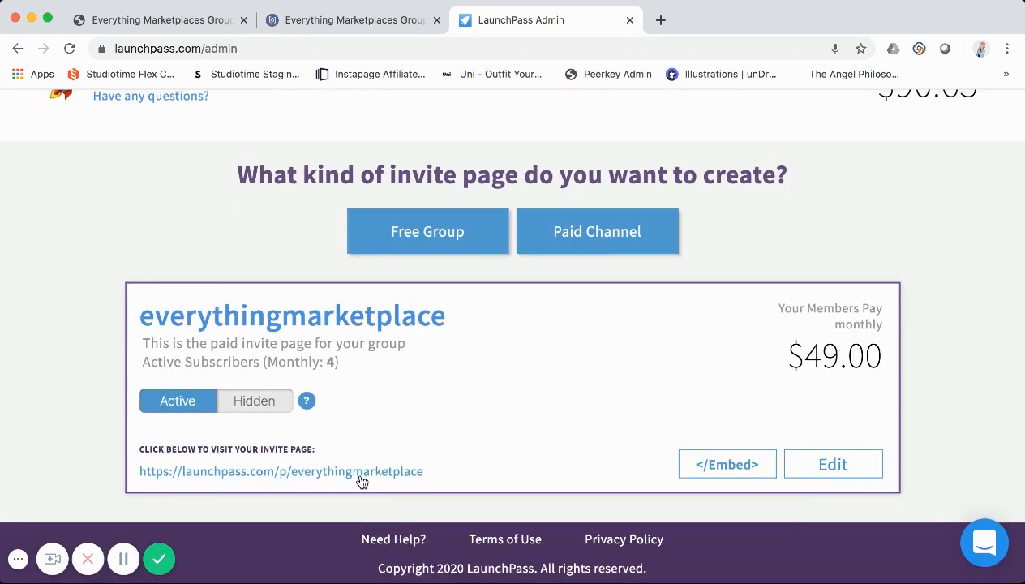
click(696, 475)
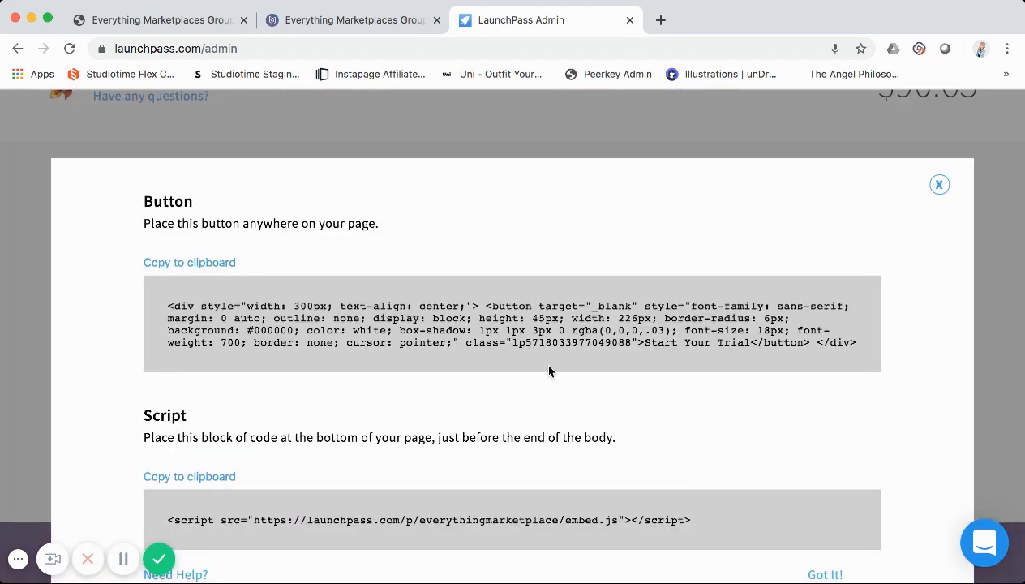
- Compare the join section's embed in Carrd with the Button code snippet in LaunchPass
click(315, 25)
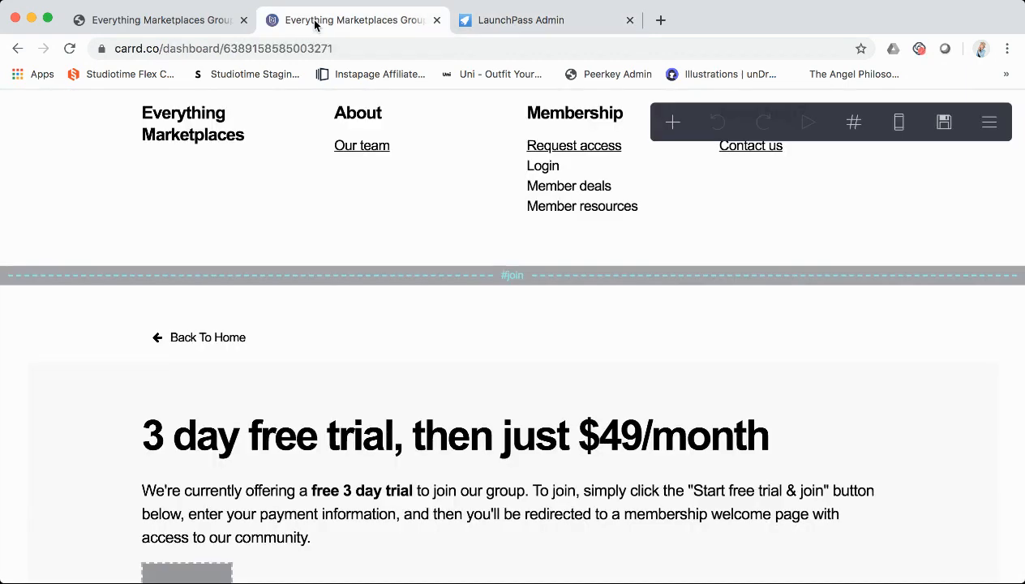
scroll(332, 275, down, 4)
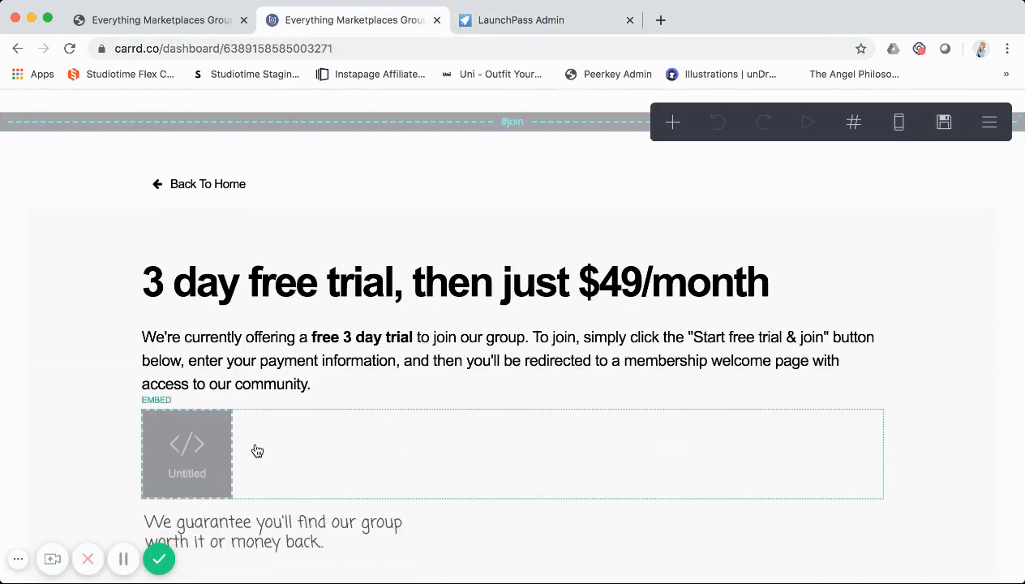
click(506, 23)
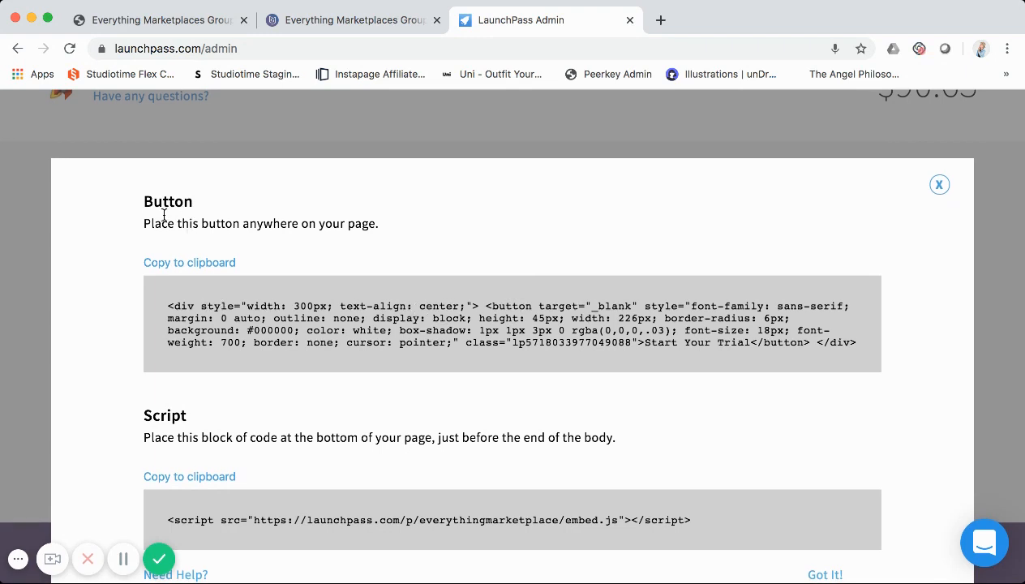
drag(169, 304, 185, 302)
click(293, 333)
- Go back to the Carrd editor and locate the two code embeds below the contact message container
click(375, 26)
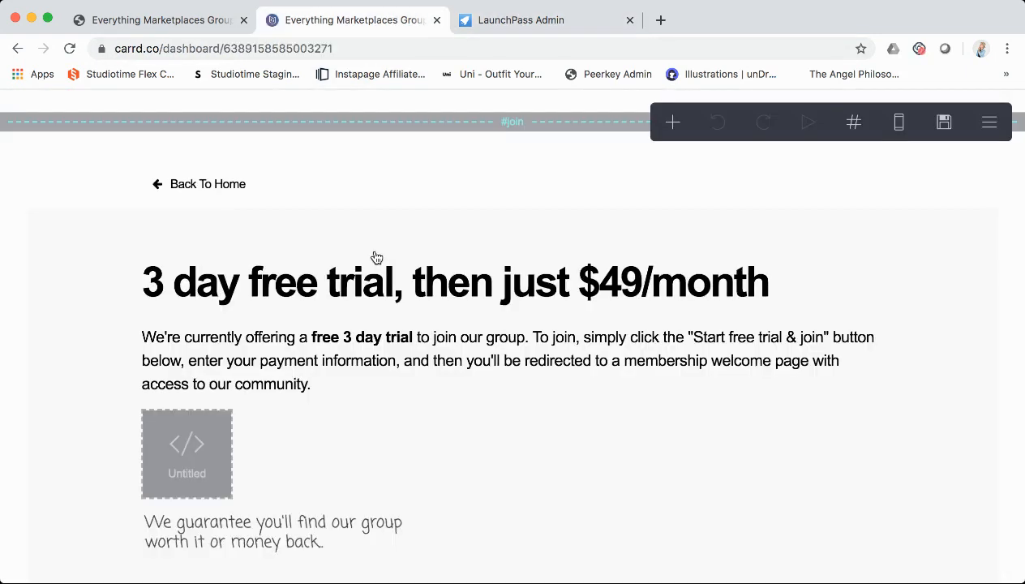
scroll(252, 432, down, 1)
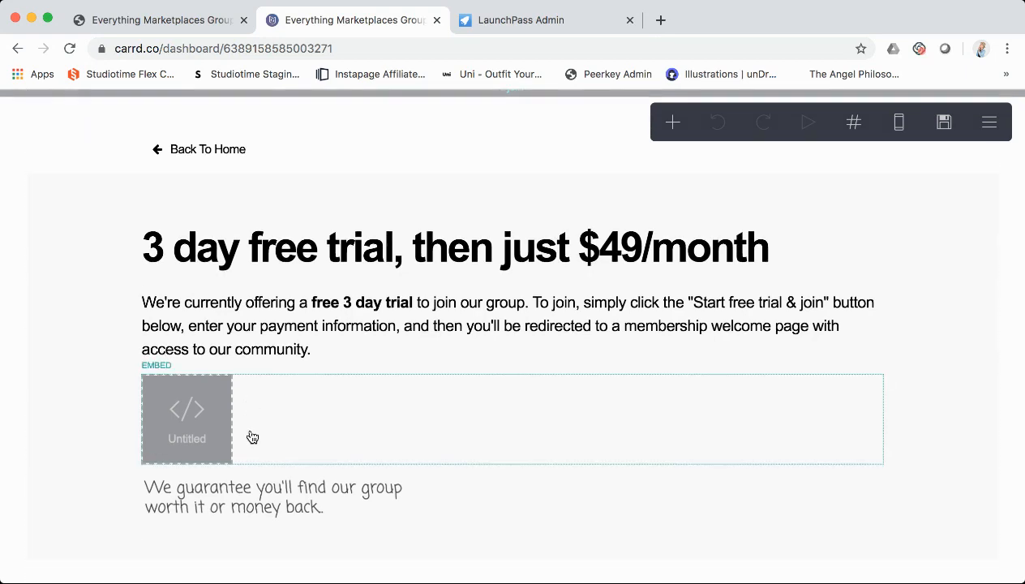
scroll(253, 420, down, 6)
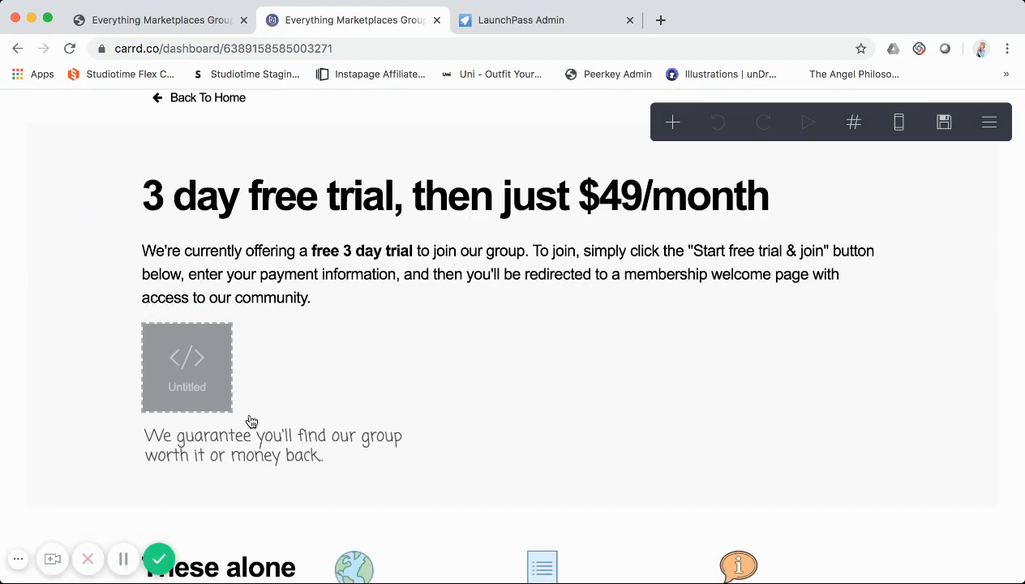
scroll(249, 421, down, 13)
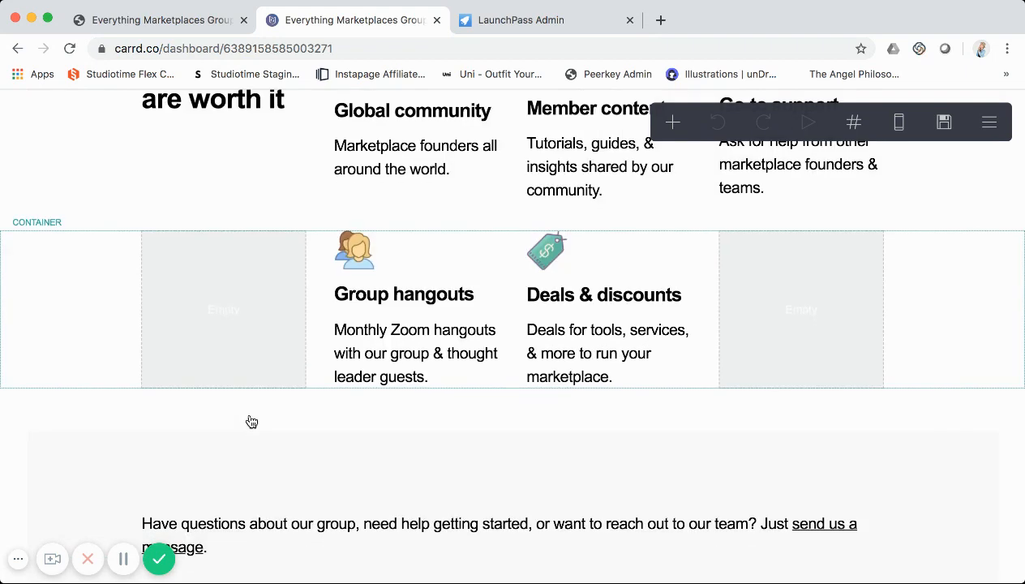
scroll(134, 453, down, 2)
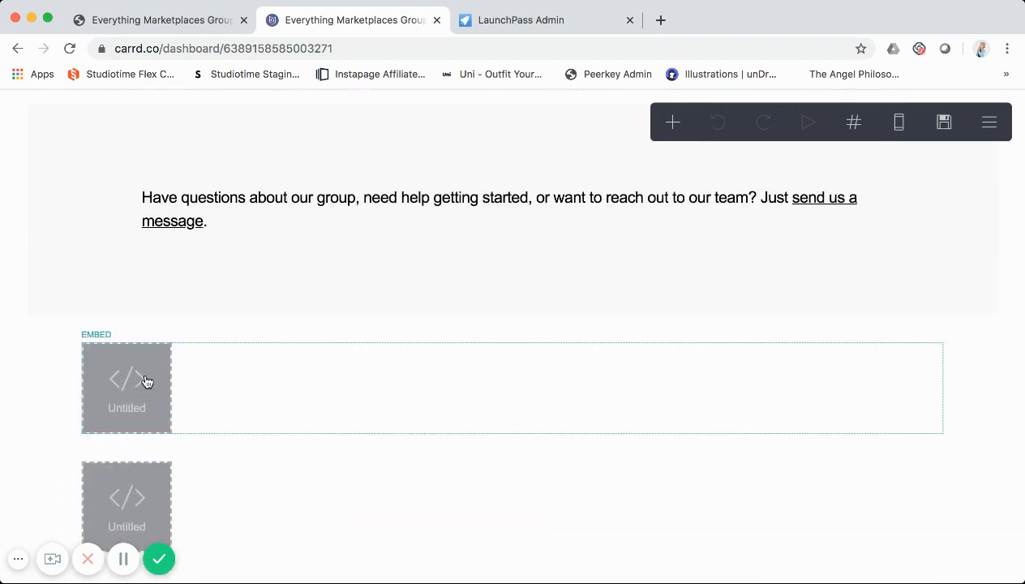
- Compare LaunchPass's Script snippet with the first code embed below Carrd's contact message, reviewing its type, style and code settings before closing them
click(489, 24)
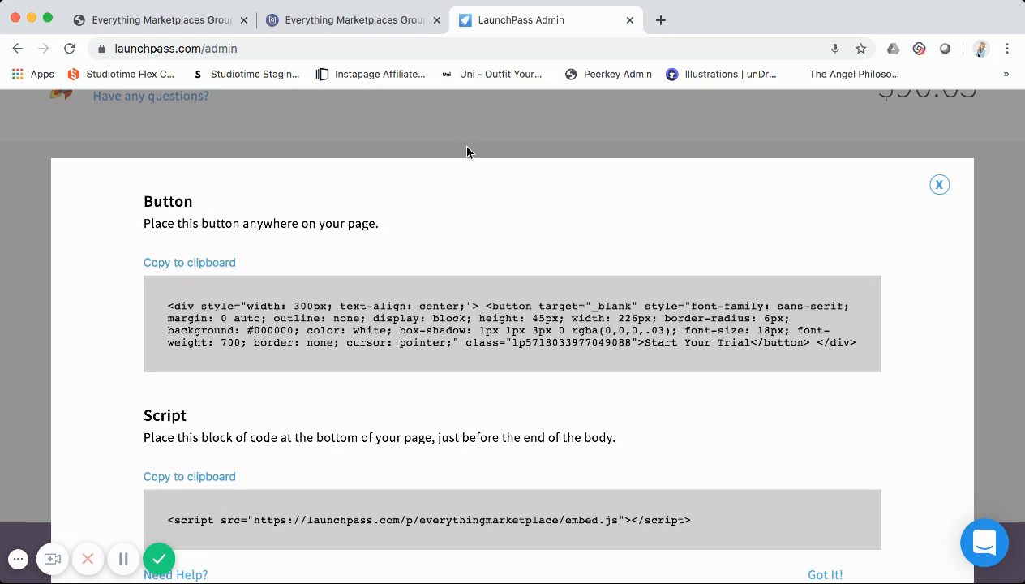
click(367, 25)
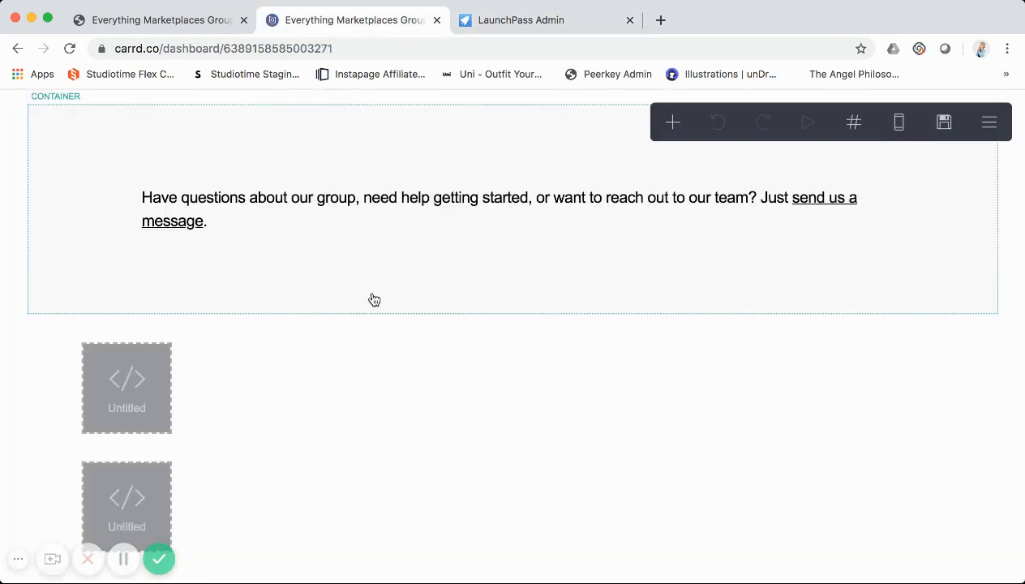
scroll(374, 300, down, 1)
click(265, 378)
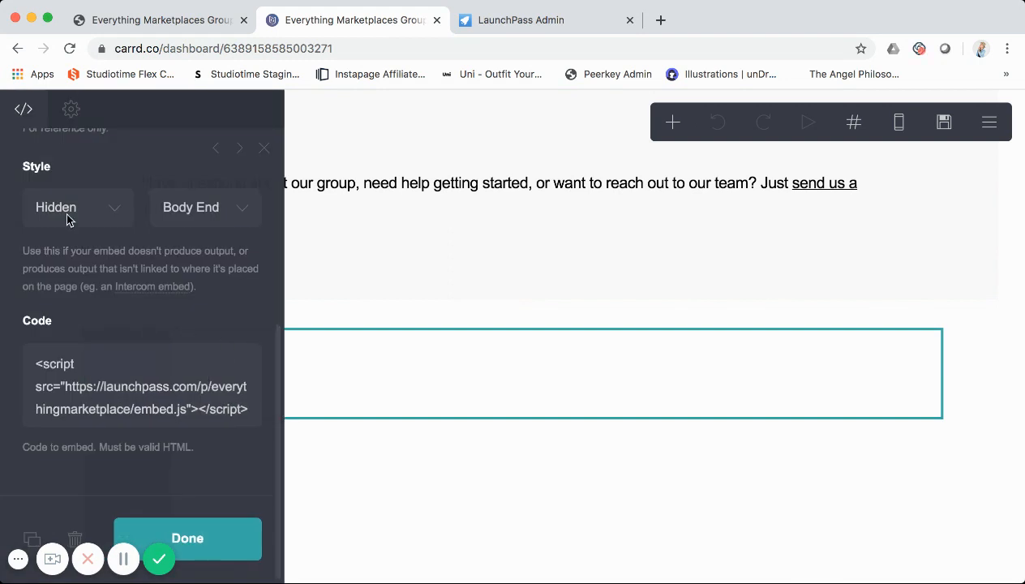
scroll(183, 294, up, 2)
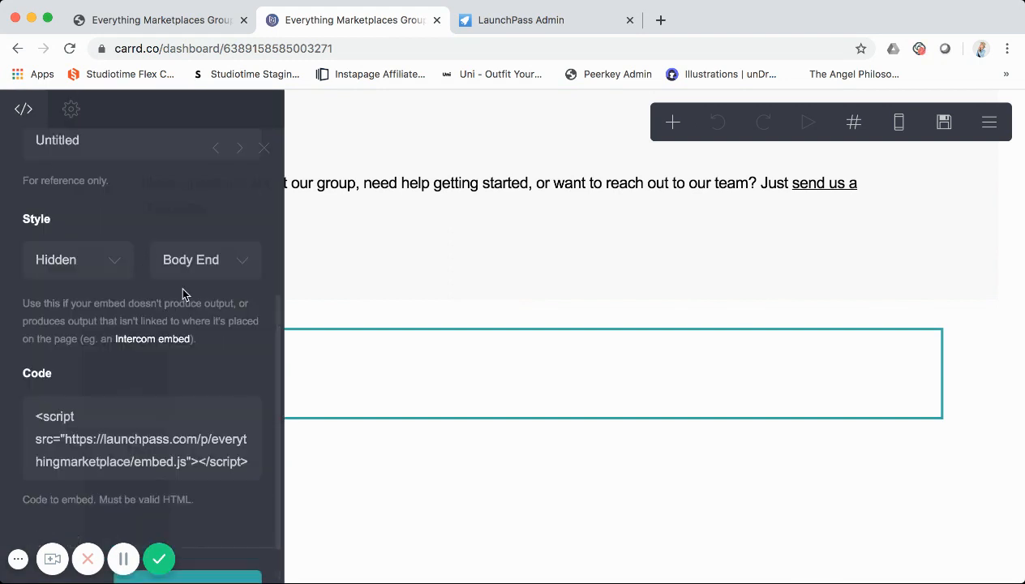
scroll(182, 295, up, 6)
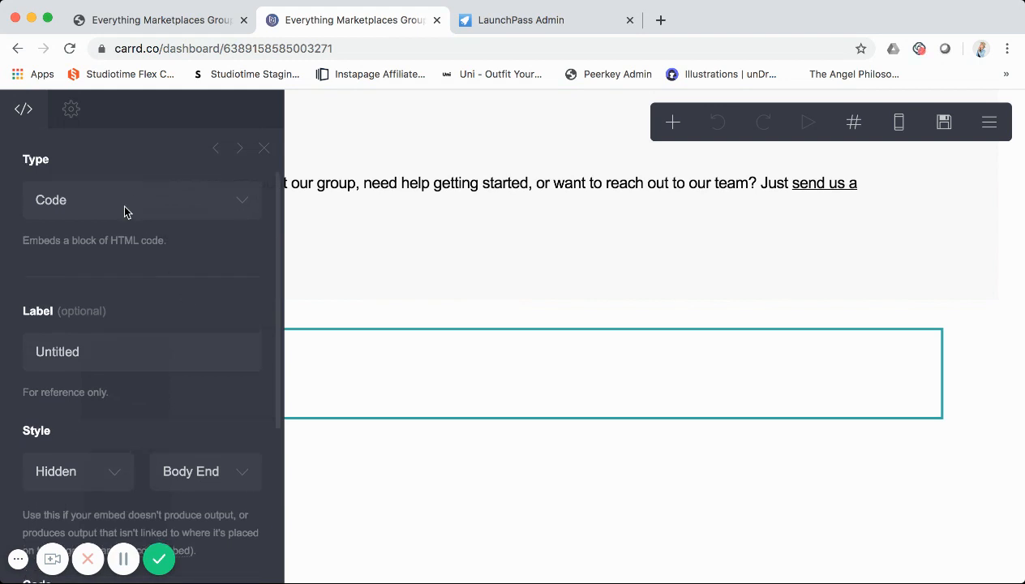
scroll(142, 325, down, 6)
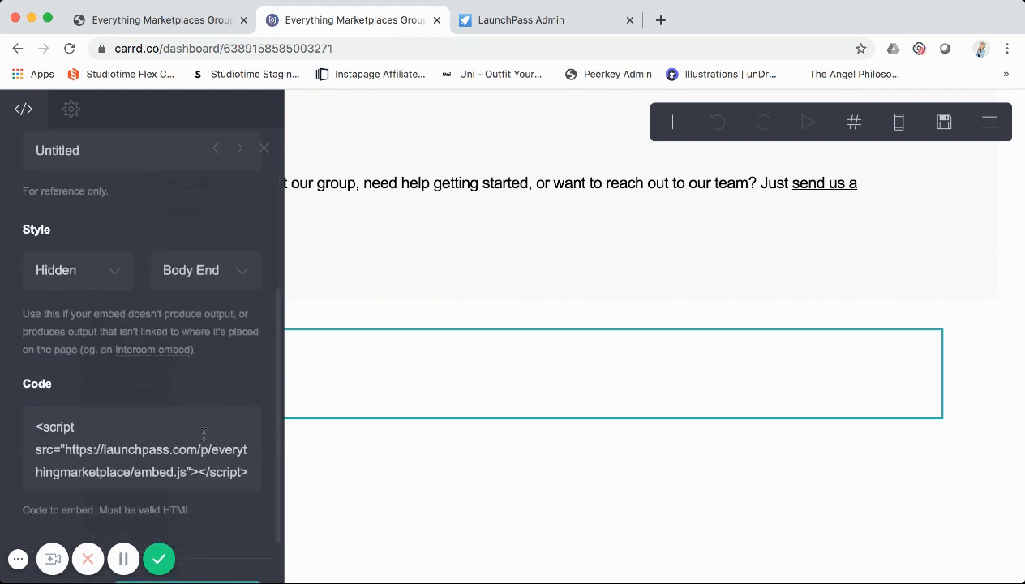
click(264, 148)
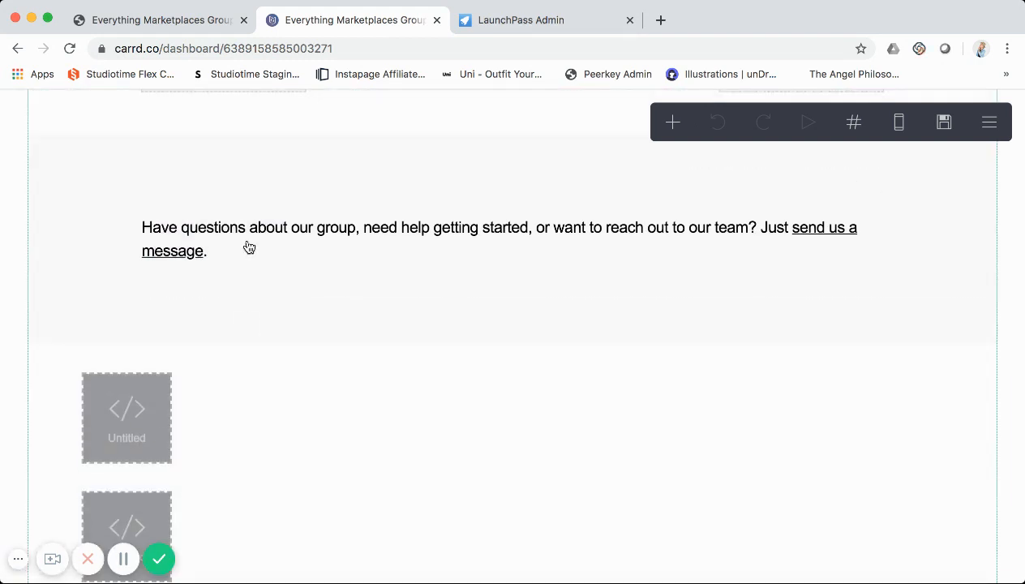
- Compare the placement of the two code embeds above the footer in Carrd with the same area of the live join page
scroll(248, 245, up, 2)
scroll(248, 276, down, 5)
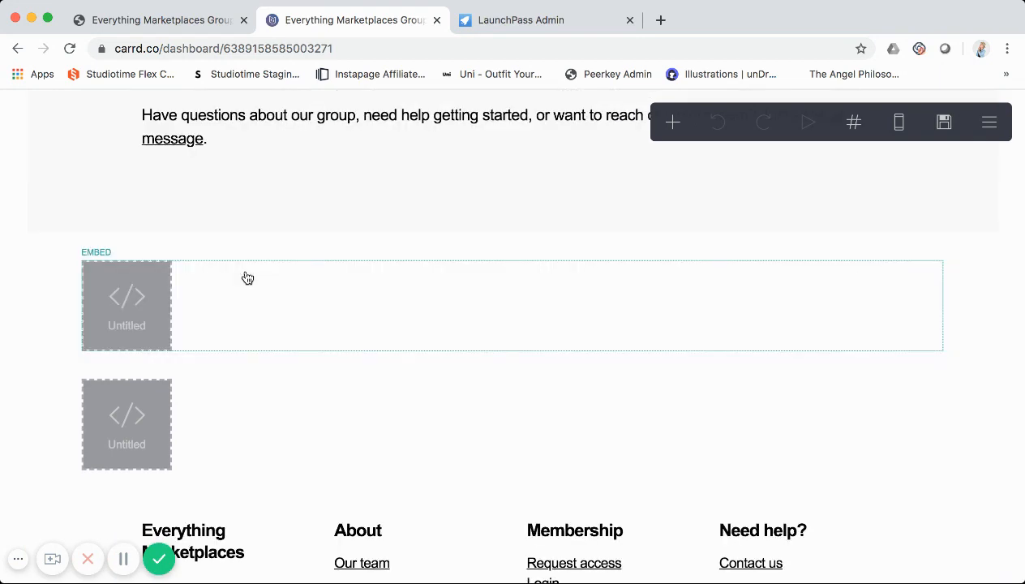
scroll(268, 256, up, 1)
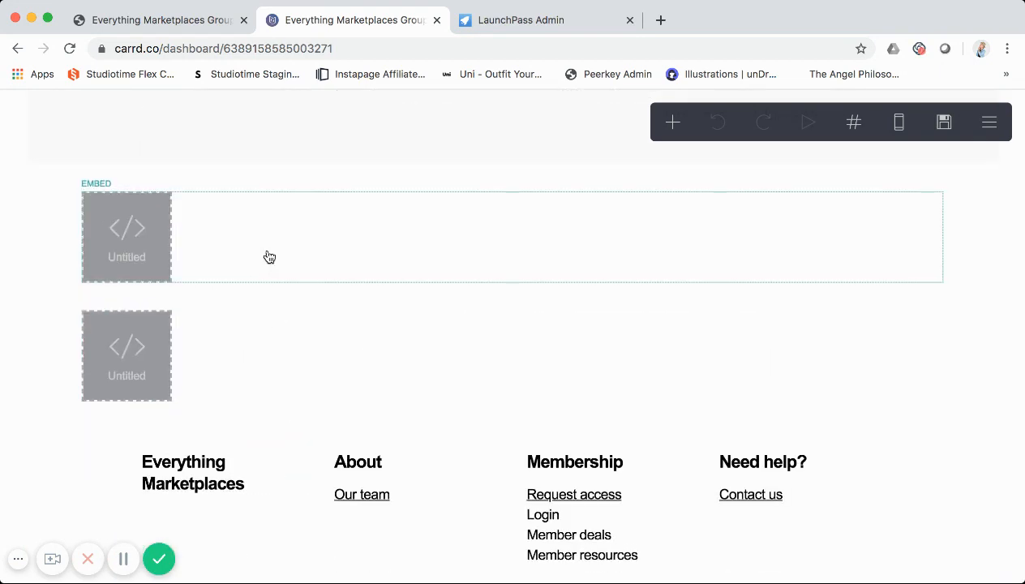
click(210, 24)
scroll(304, 272, down, 10)
scroll(304, 277, down, 4)
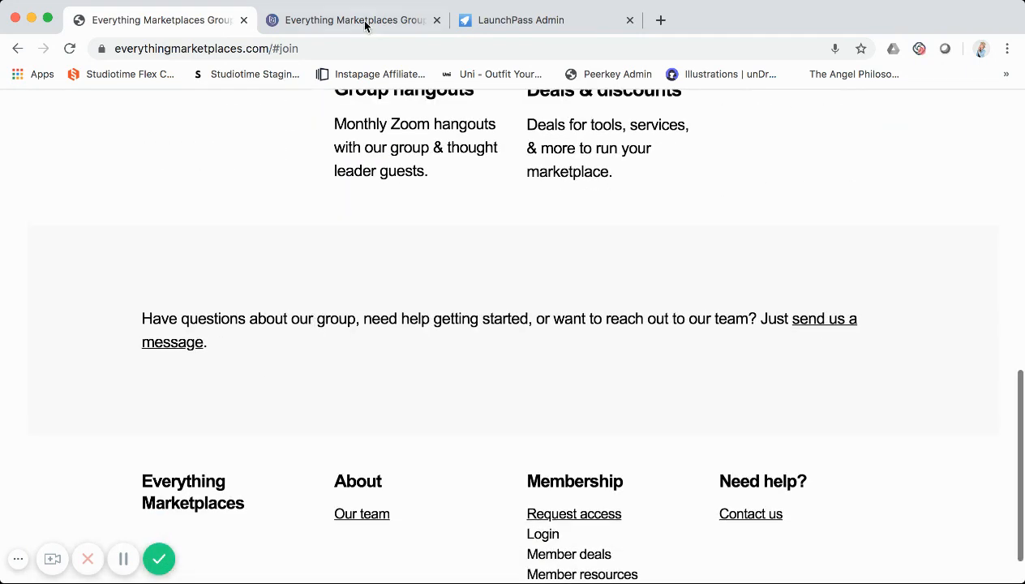
- Return to the LaunchPass admin, close the embed code, and review the account overview and everythingmarketplace invite page card
click(501, 21)
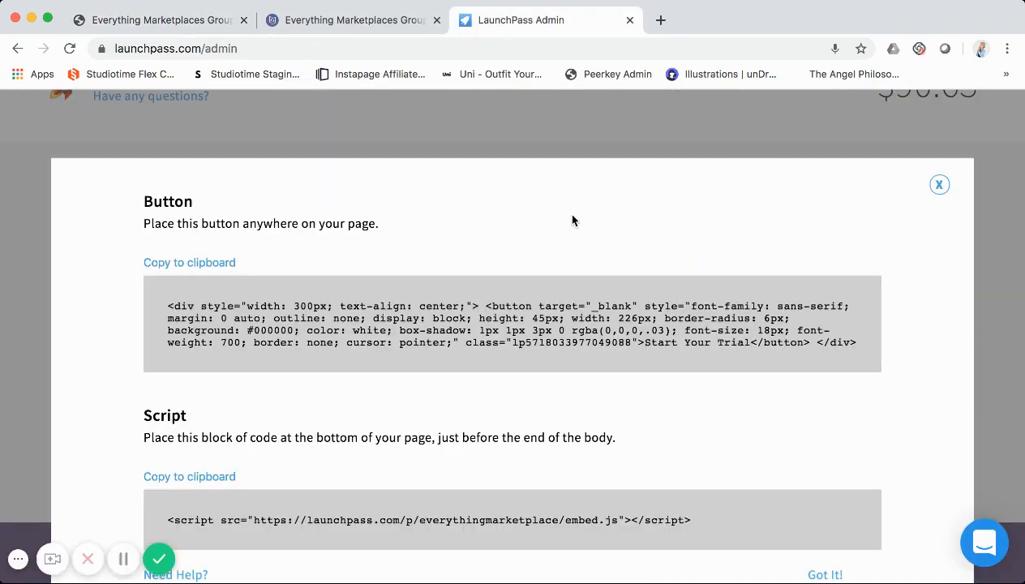
click(939, 185)
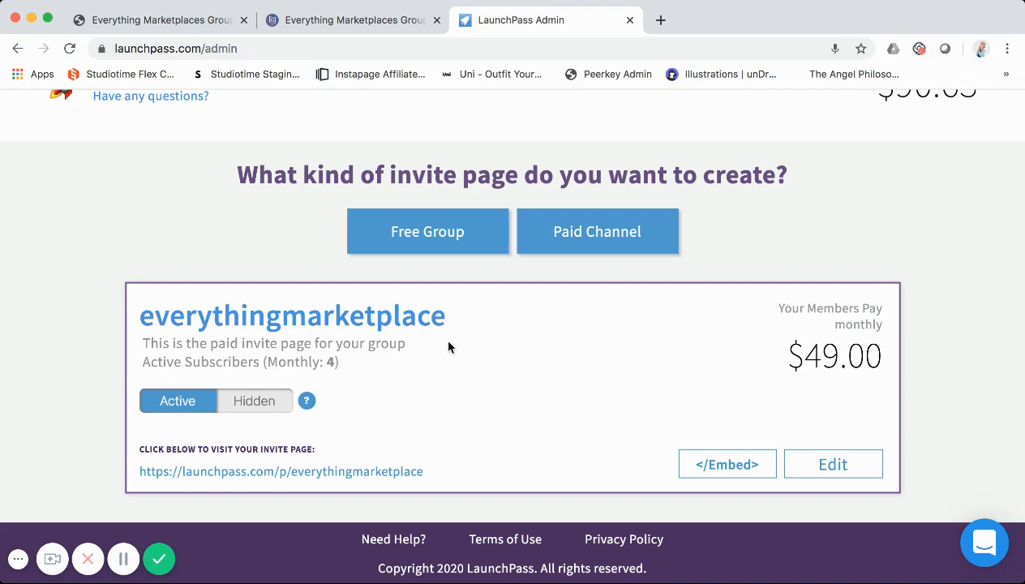
scroll(448, 348, up, 3)
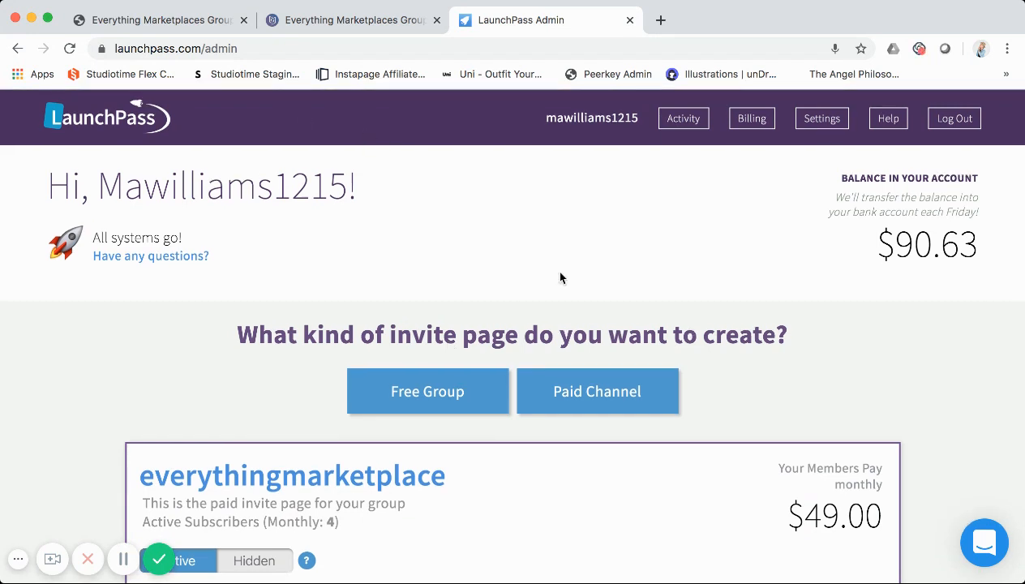
scroll(667, 316, down, 1)
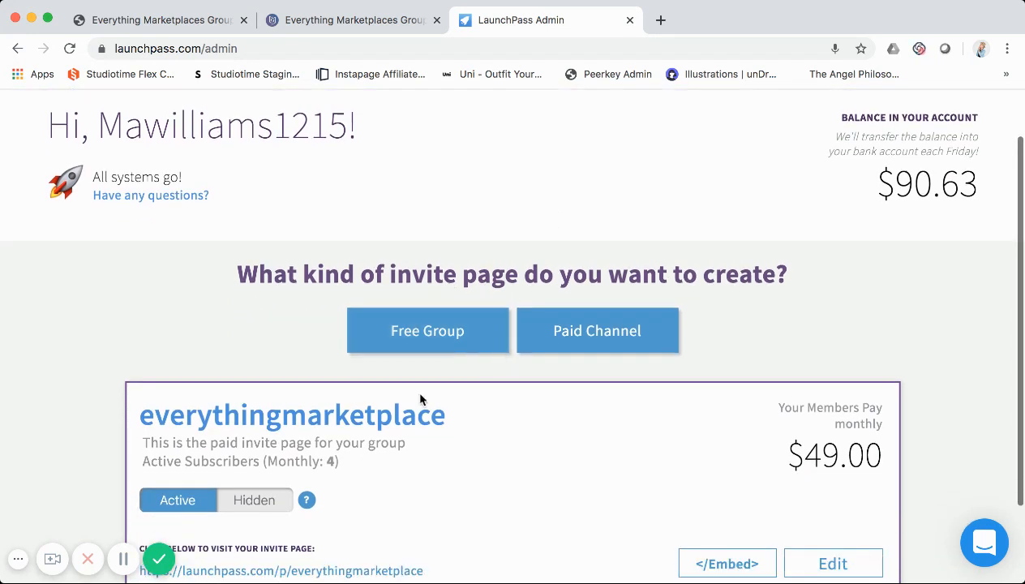
scroll(426, 417, down, 2)
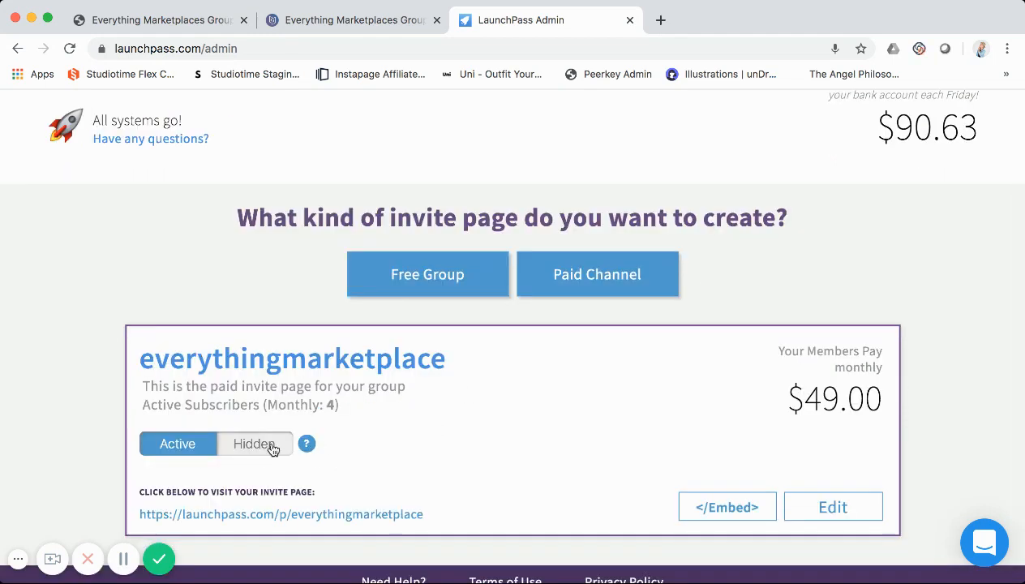
- Open the everythingmarketplace invite page for editing and review its price, subscription period choices, yearly option and free trial settings
click(819, 504)
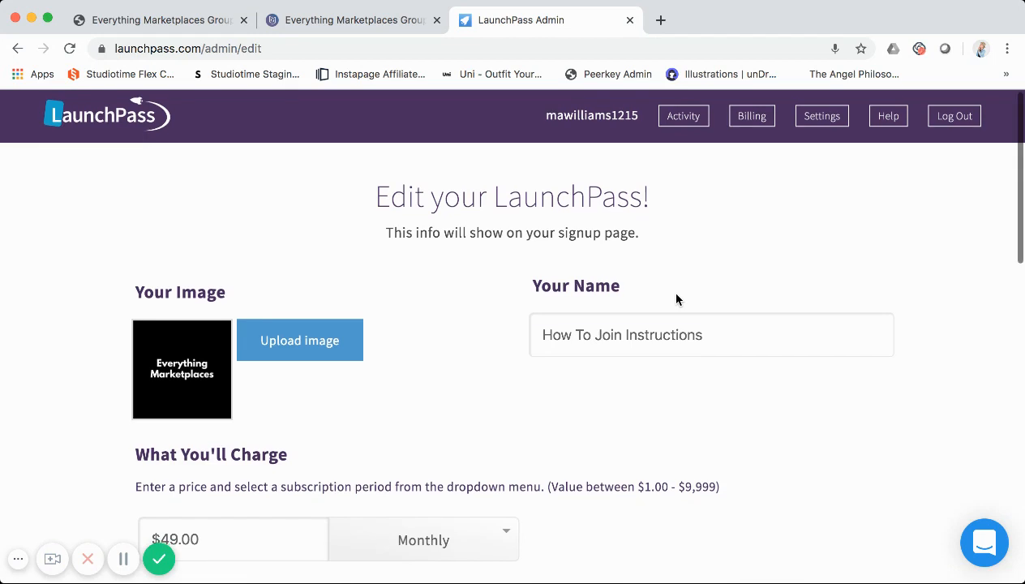
scroll(675, 299, down, 1)
scroll(453, 357, down, 3)
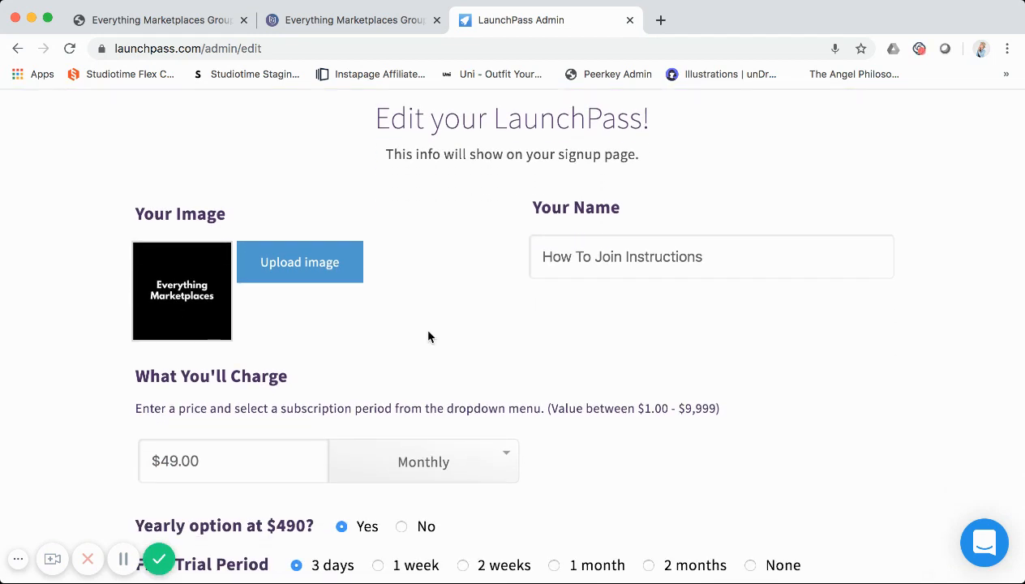
scroll(409, 345, down, 2)
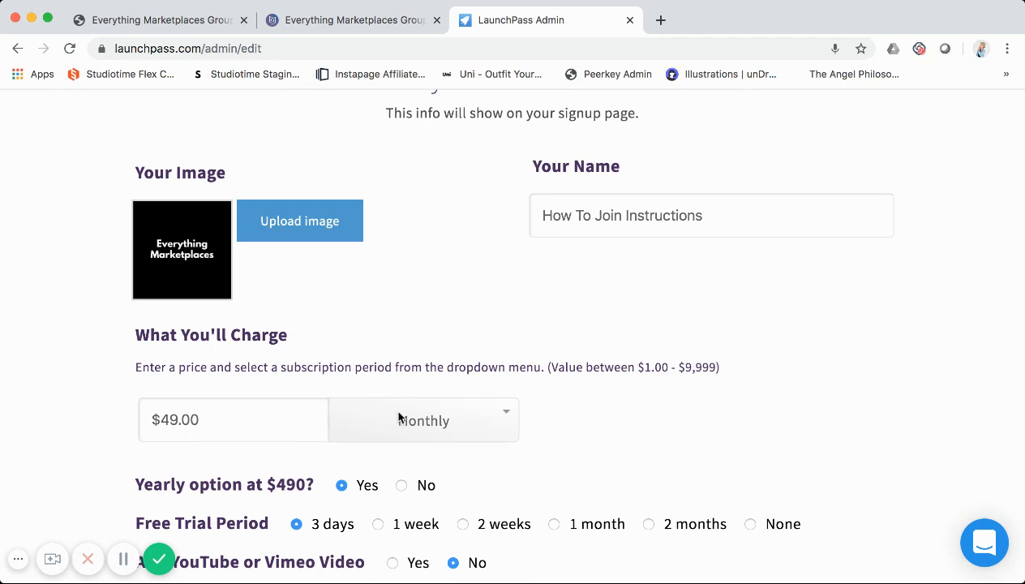
scroll(428, 339, down, 3)
click(421, 355)
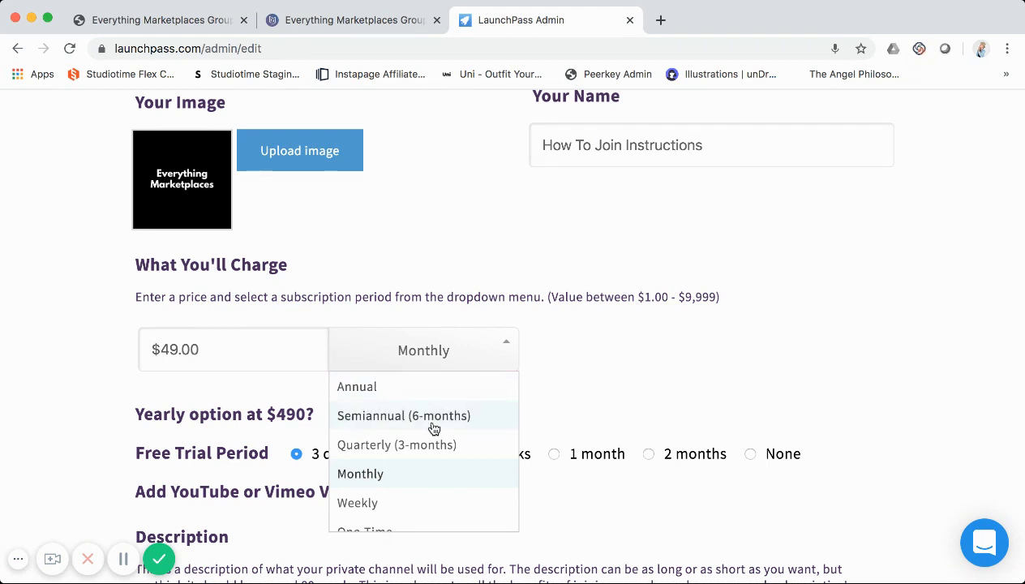
scroll(430, 454, down, 1)
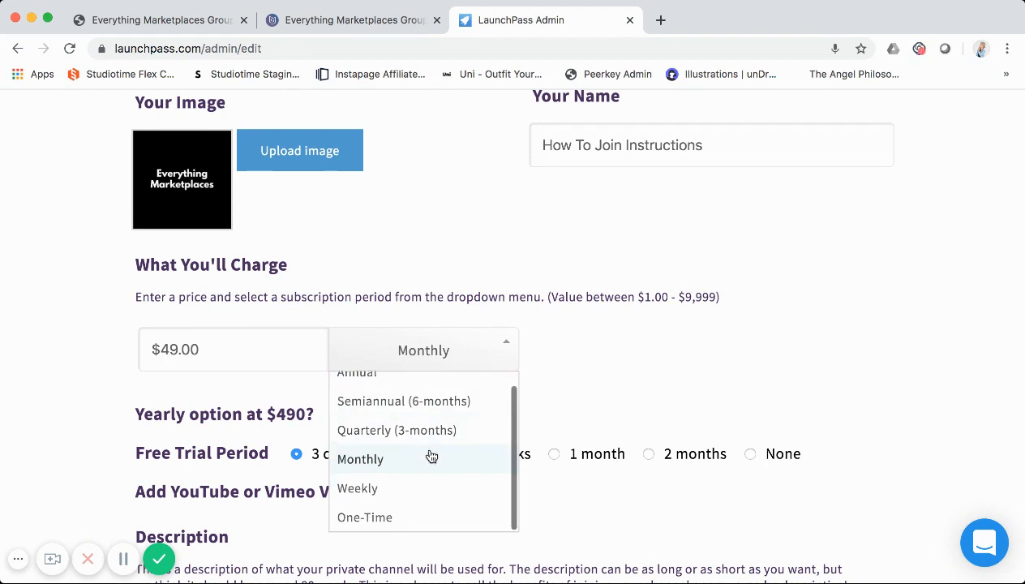
click(529, 307)
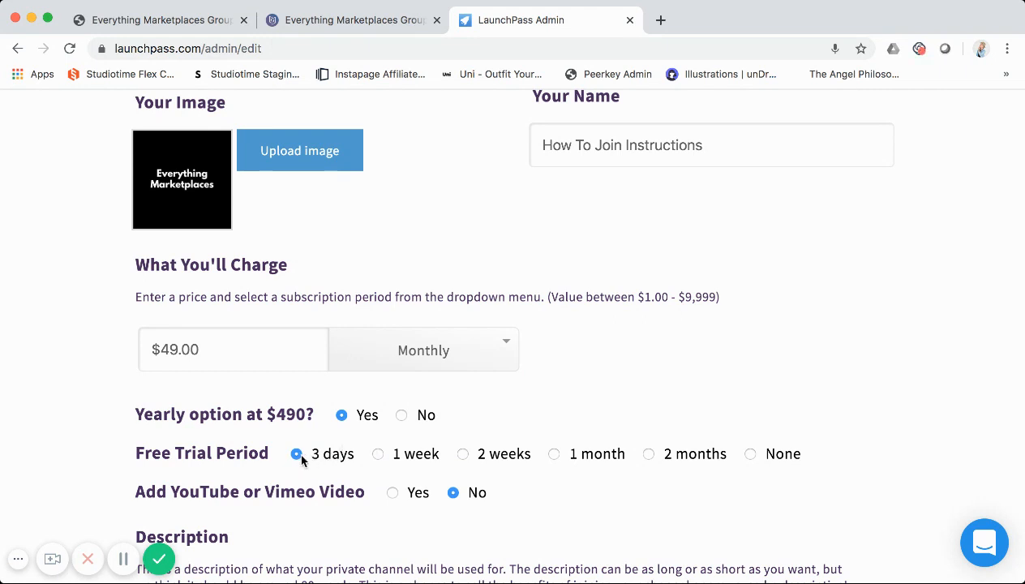
scroll(297, 457, down, 1)
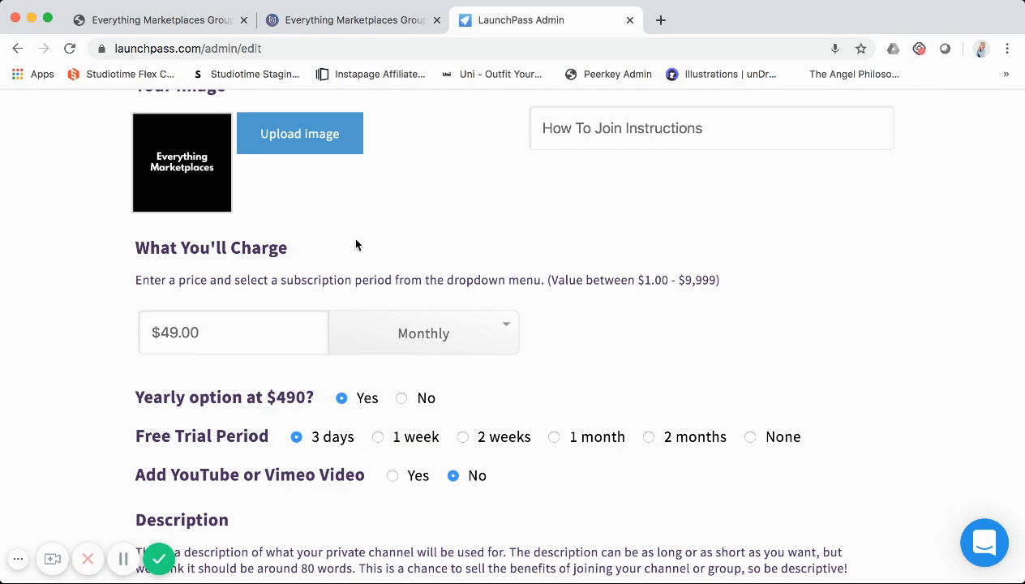
- Reload the live join page, open the free trial checkout form to examine it, and close the form
click(195, 22)
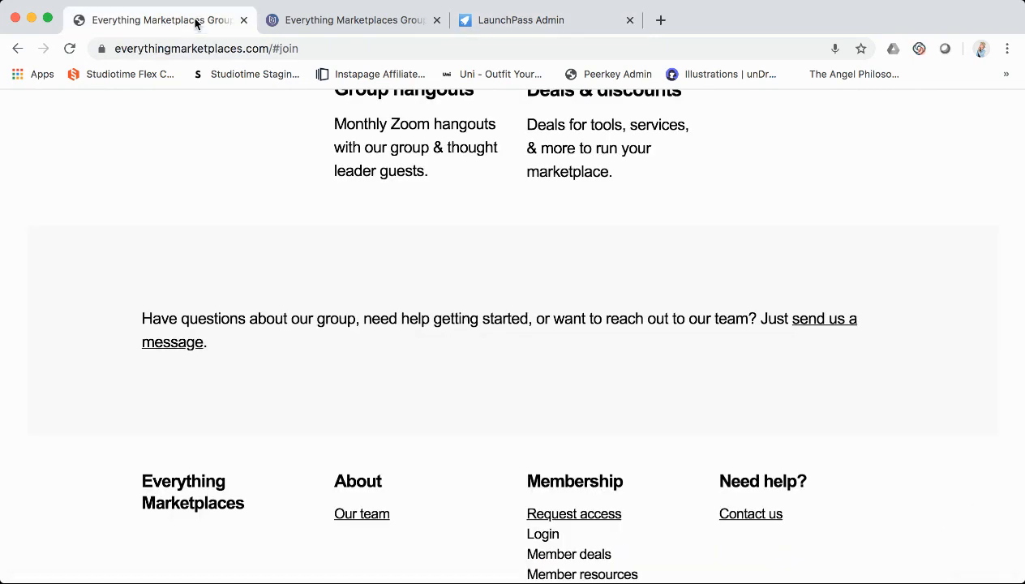
scroll(287, 329, up, 15)
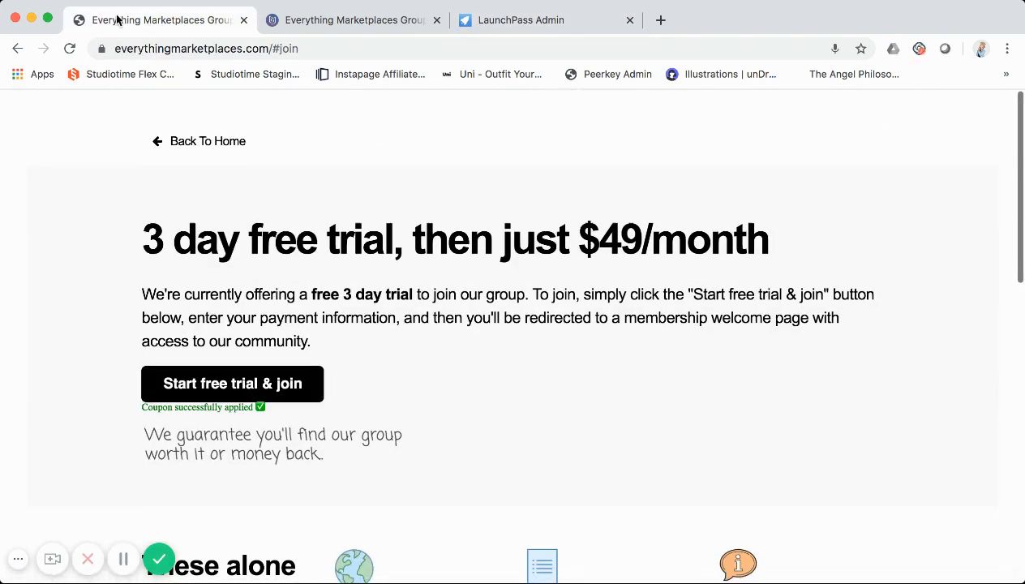
click(69, 49)
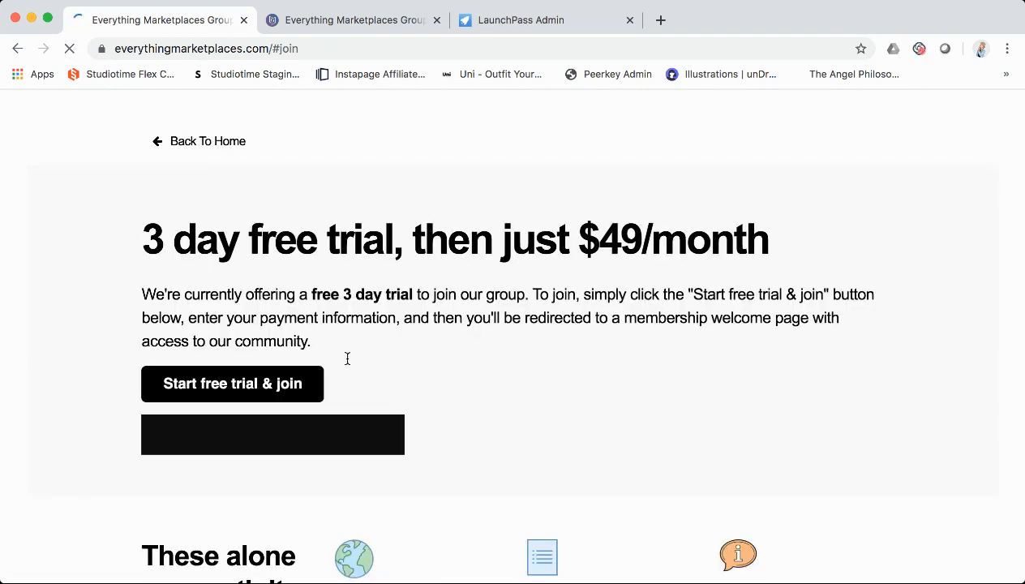
click(302, 393)
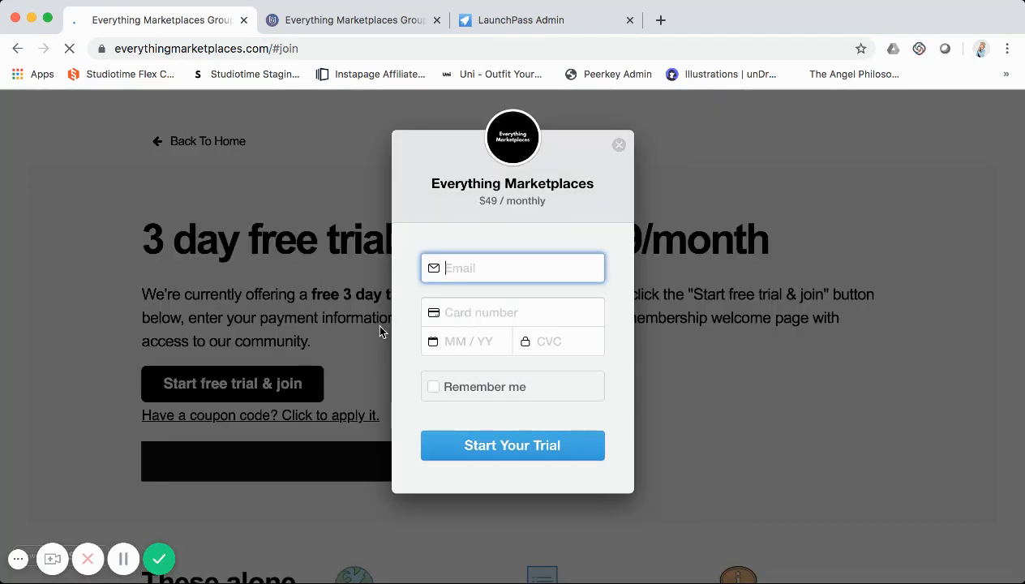
click(502, 204)
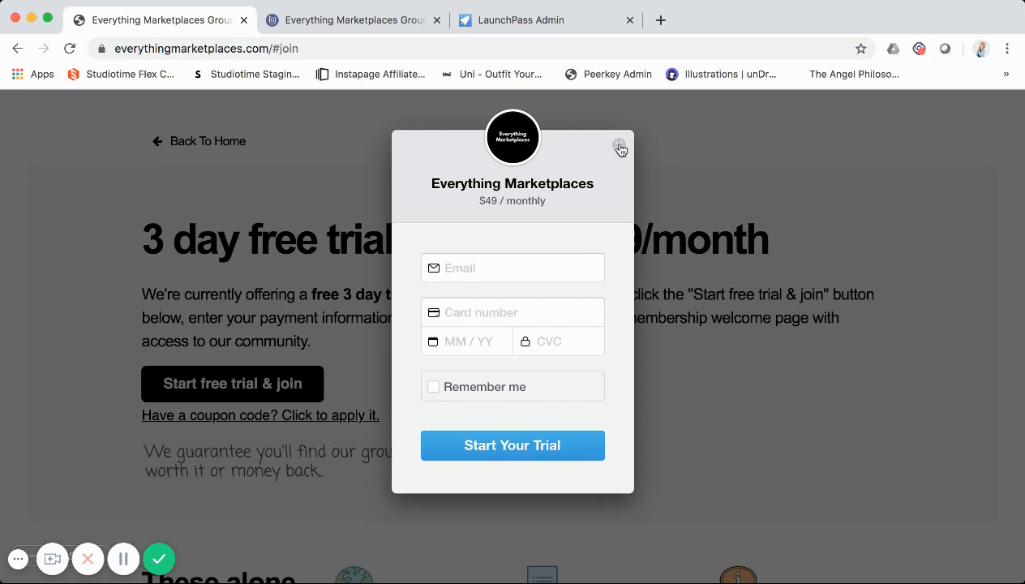
click(620, 148)
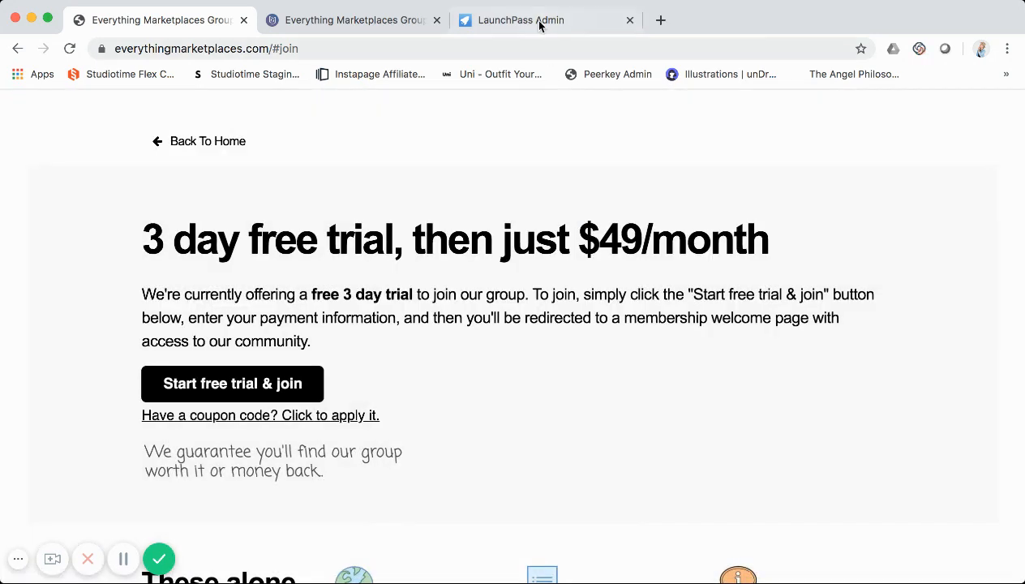
- Return to the LaunchPass edit page and review the description, tracking, coupon and redirect-after-signup settings
click(539, 24)
scroll(499, 346, down, 2)
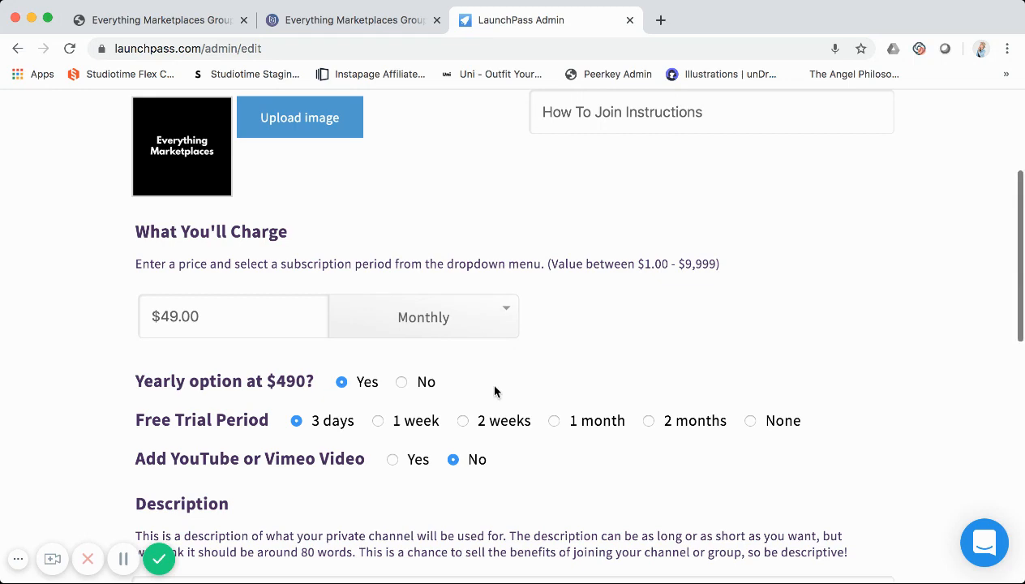
scroll(495, 392, down, 3)
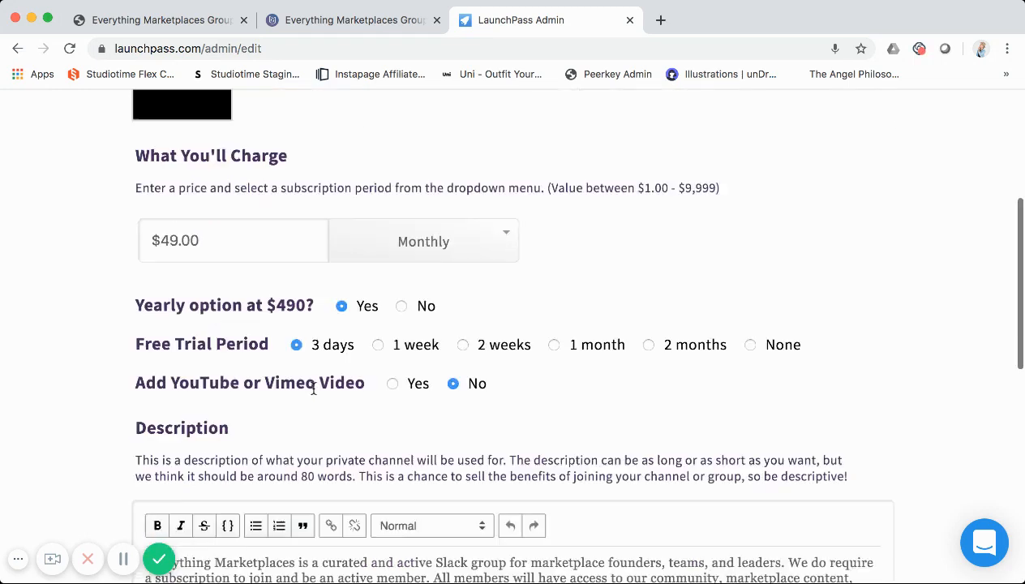
scroll(313, 389, down, 3)
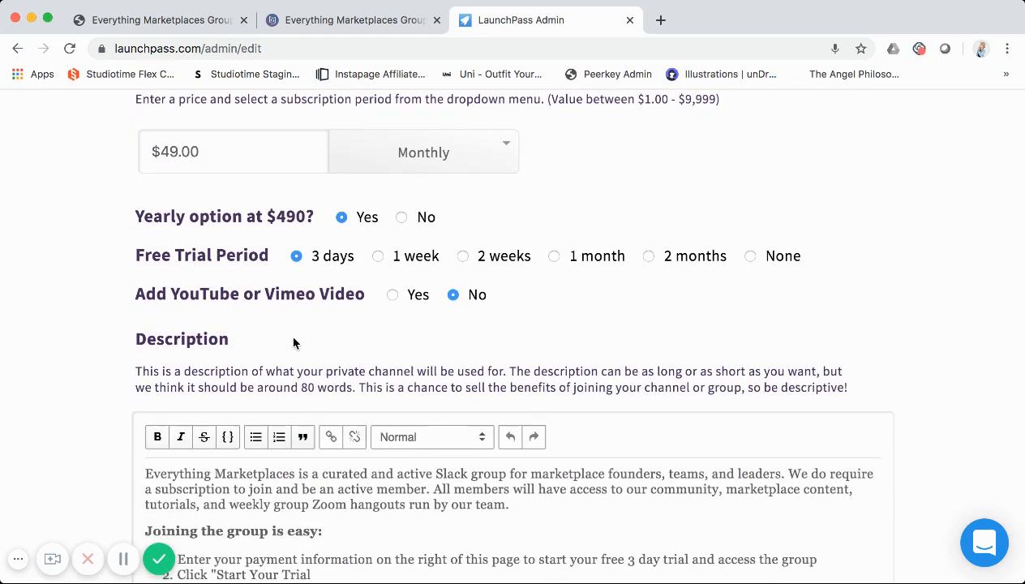
scroll(294, 342, down, 12)
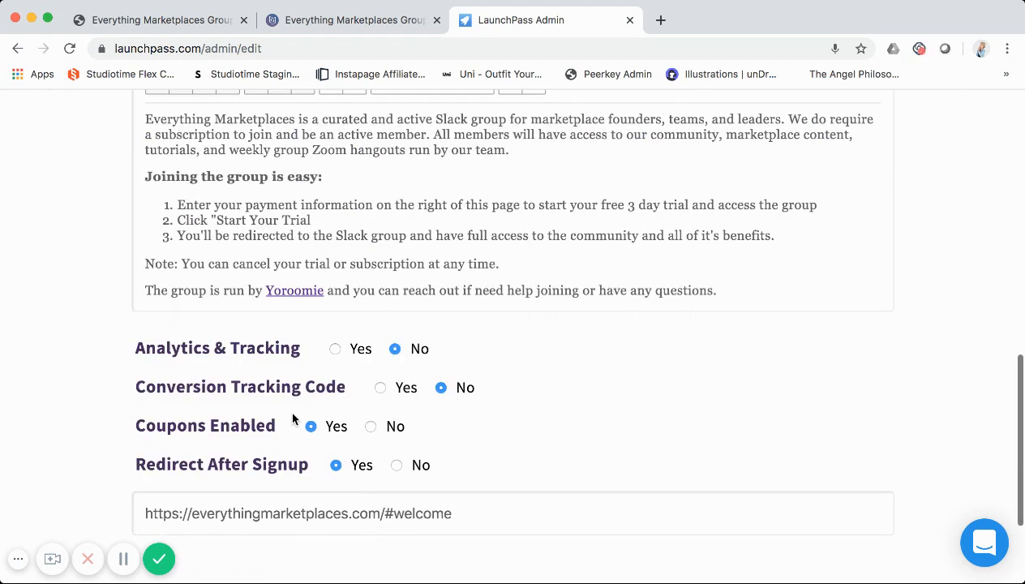
scroll(291, 412, down, 1)
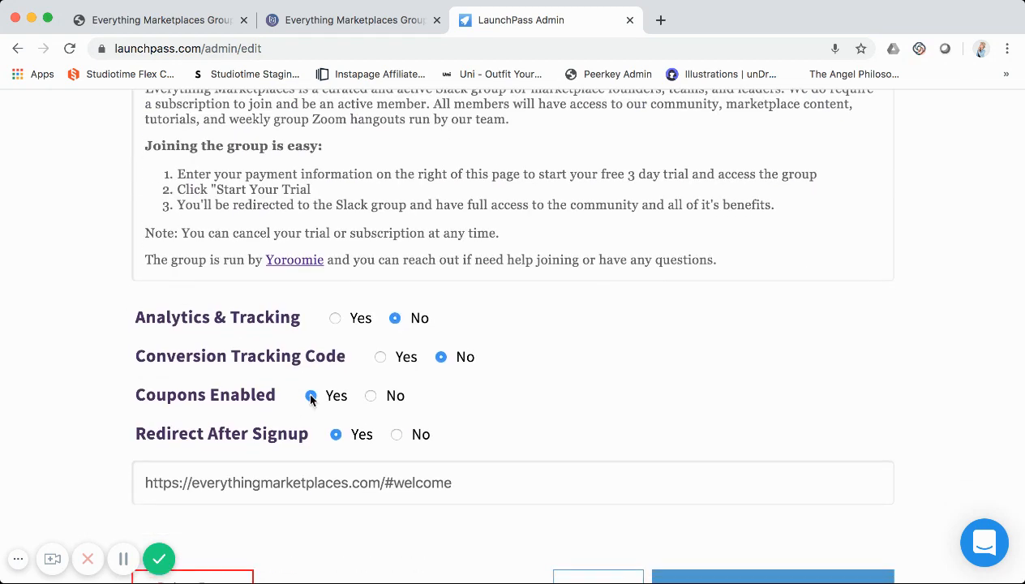
click(287, 484)
key(super+a)
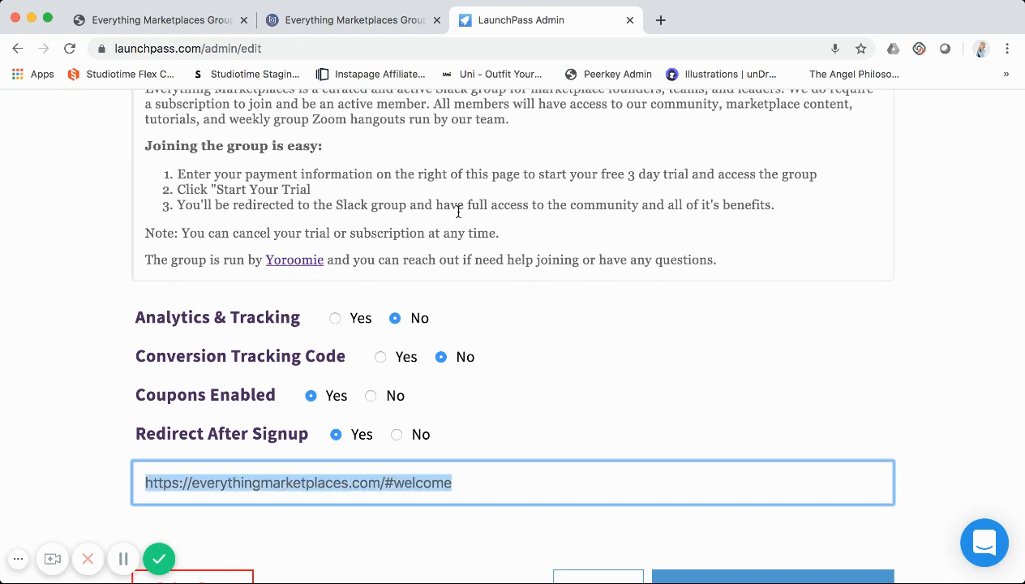
click(660, 23)
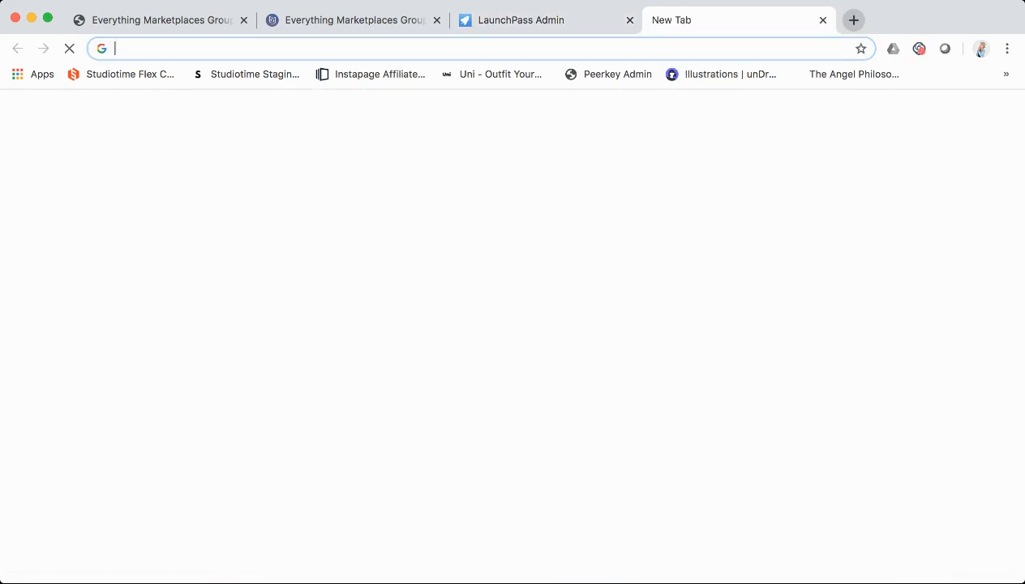
key(super+v)
key(Return)
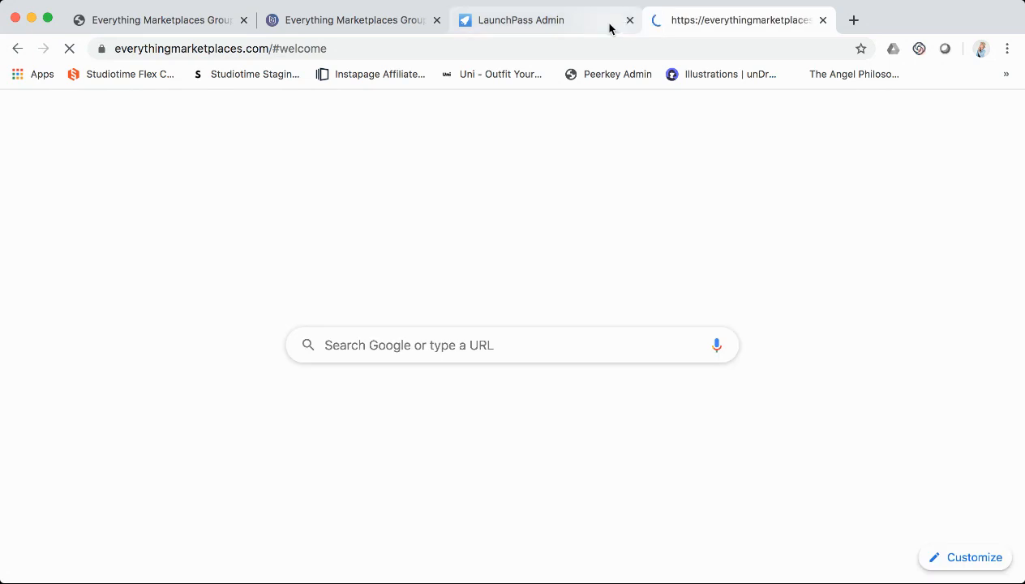
- Go from the LaunchPass edit page to the account overview, open the everythingmarketplace invite page, and close the unused welcome page tab
click(567, 24)
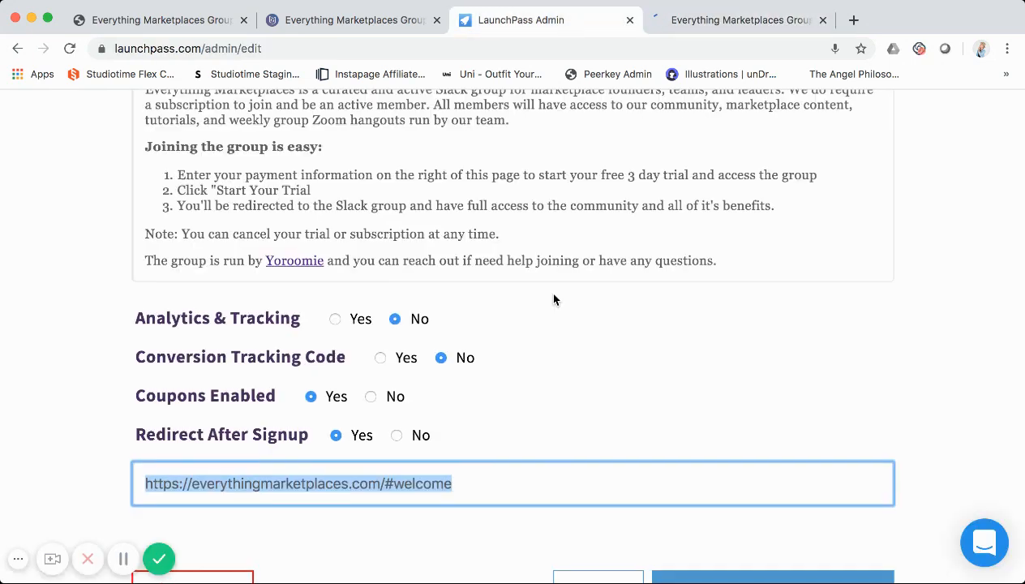
scroll(554, 298, up, 8)
scroll(554, 299, up, 10)
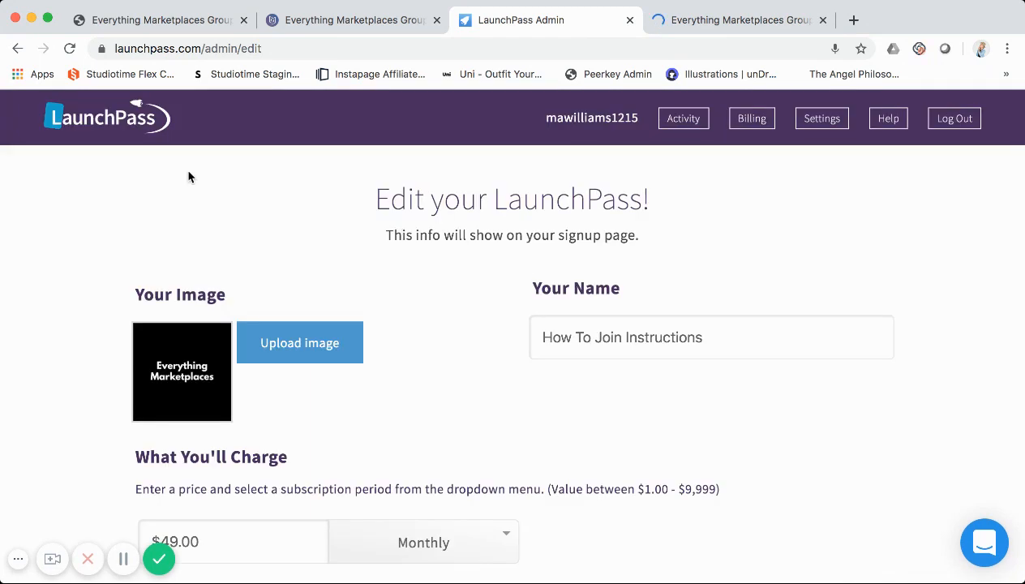
click(146, 124)
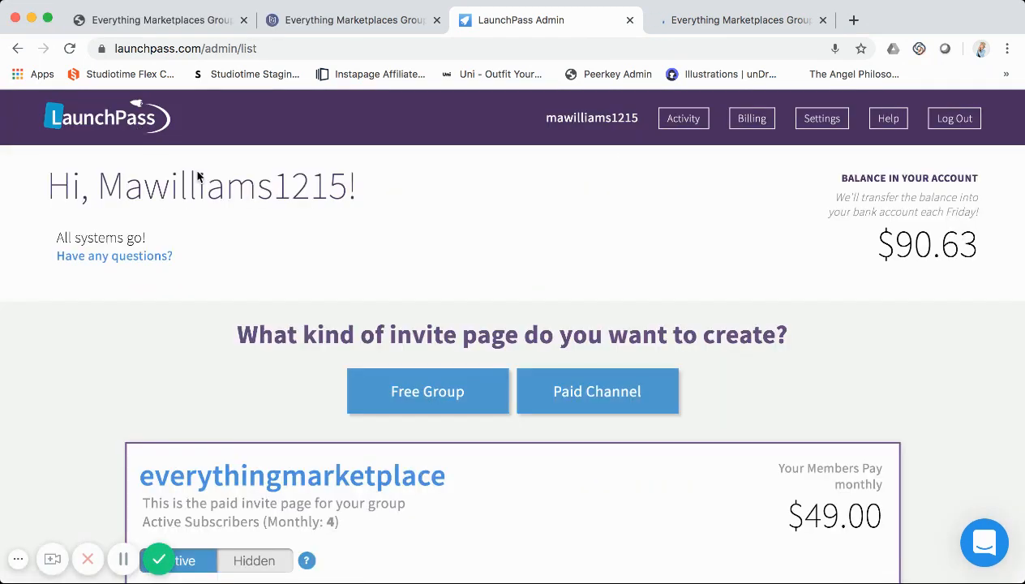
scroll(273, 255, down, 4)
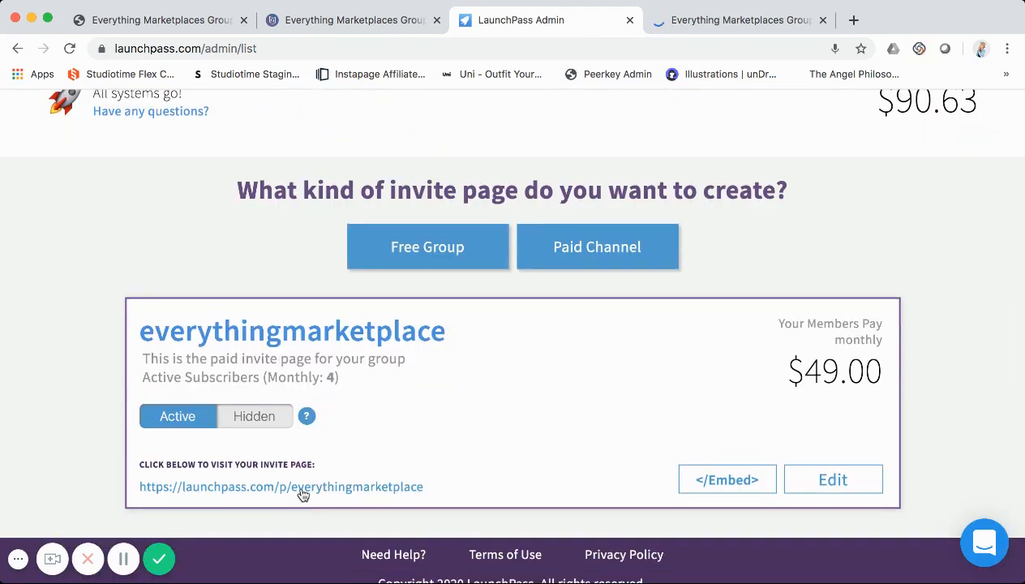
click(301, 487)
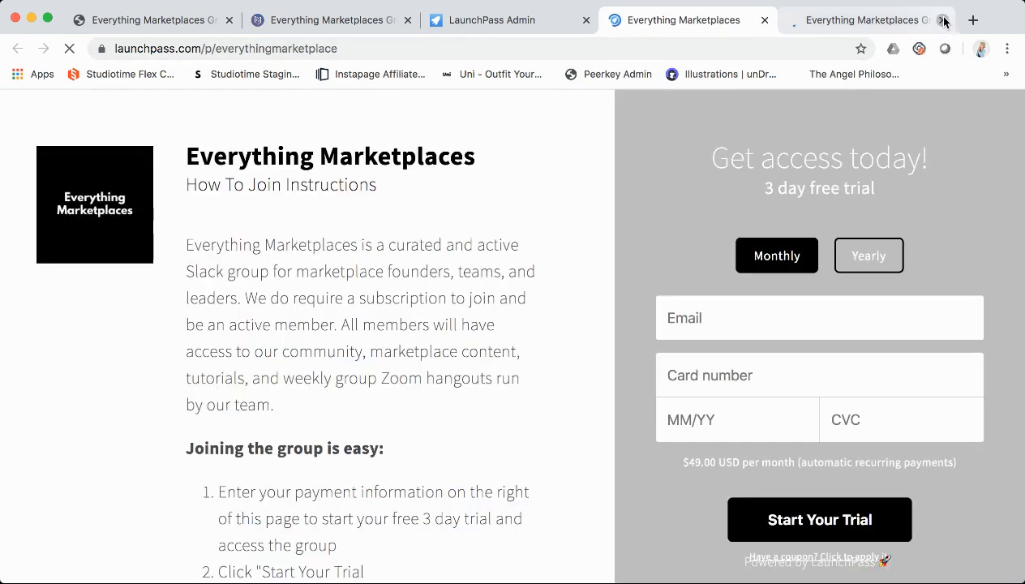
click(942, 20)
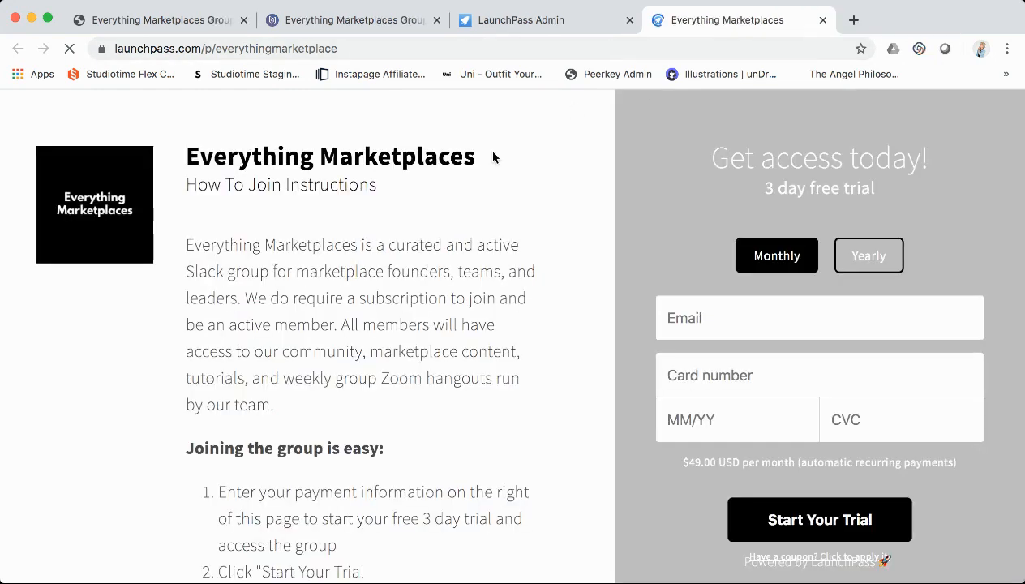
- Review the invite page's description and joining instructions, and select the Yearly plan to check its recurring price
scroll(487, 253, down, 1)
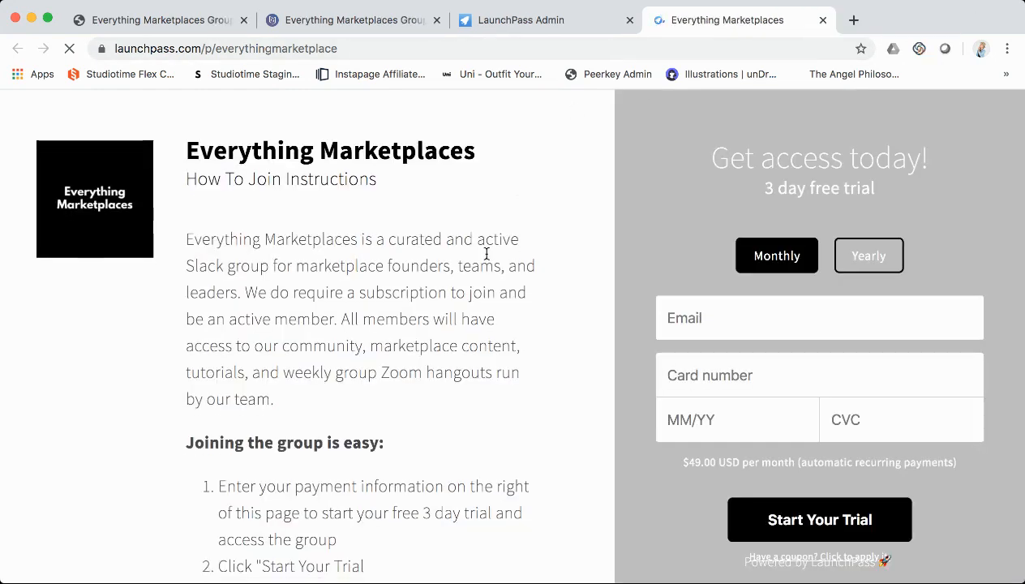
scroll(487, 254, down, 2)
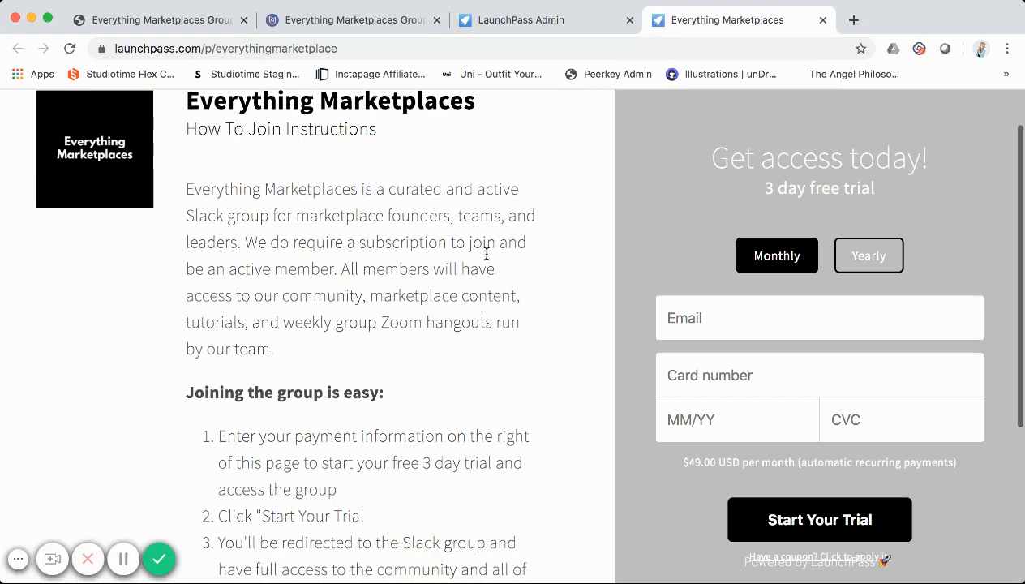
scroll(487, 257, down, 2)
scroll(446, 227, up, 3)
scroll(455, 277, down, 1)
scroll(456, 278, up, 3)
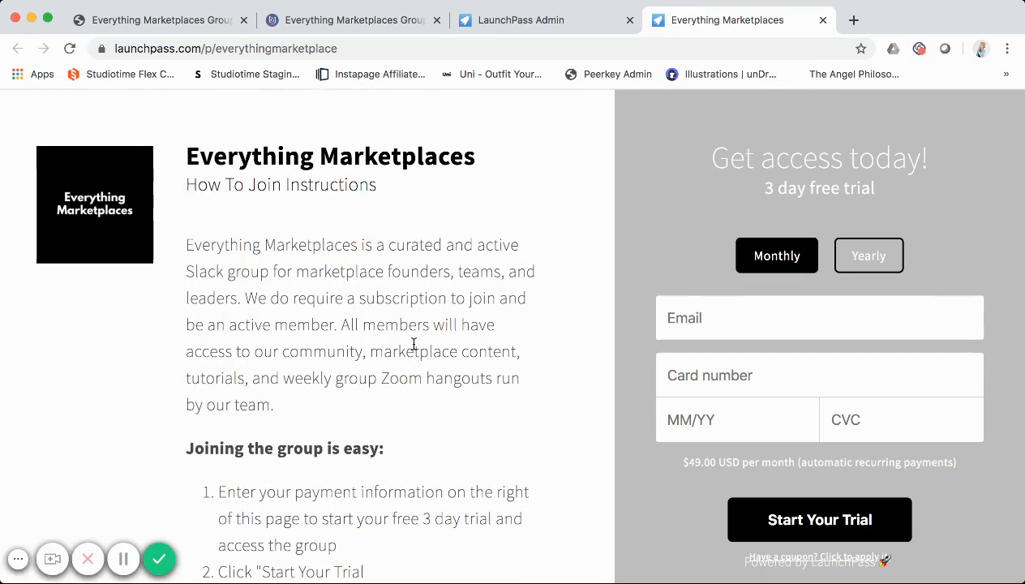
scroll(413, 344, down, 3)
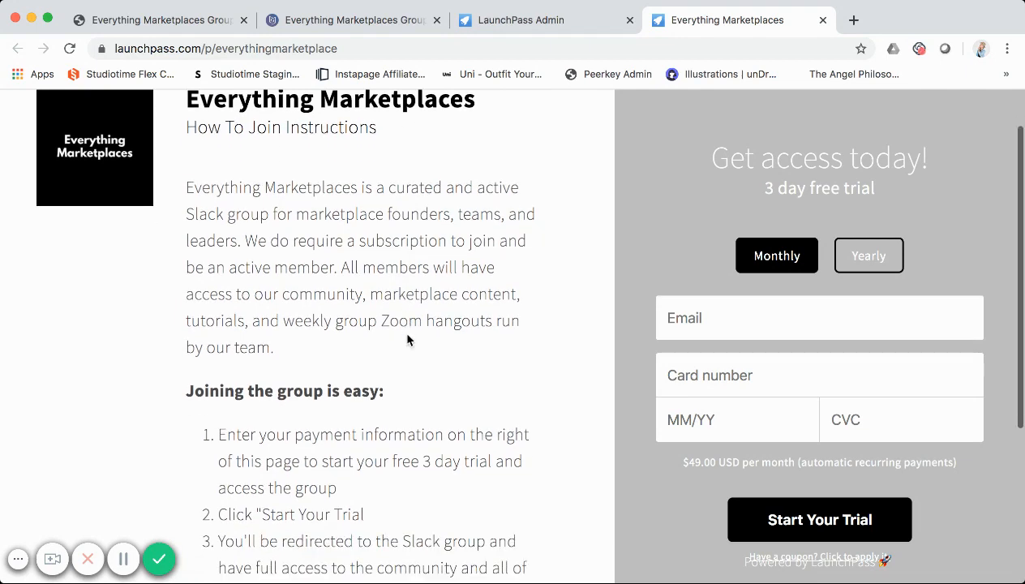
scroll(422, 374, down, 5)
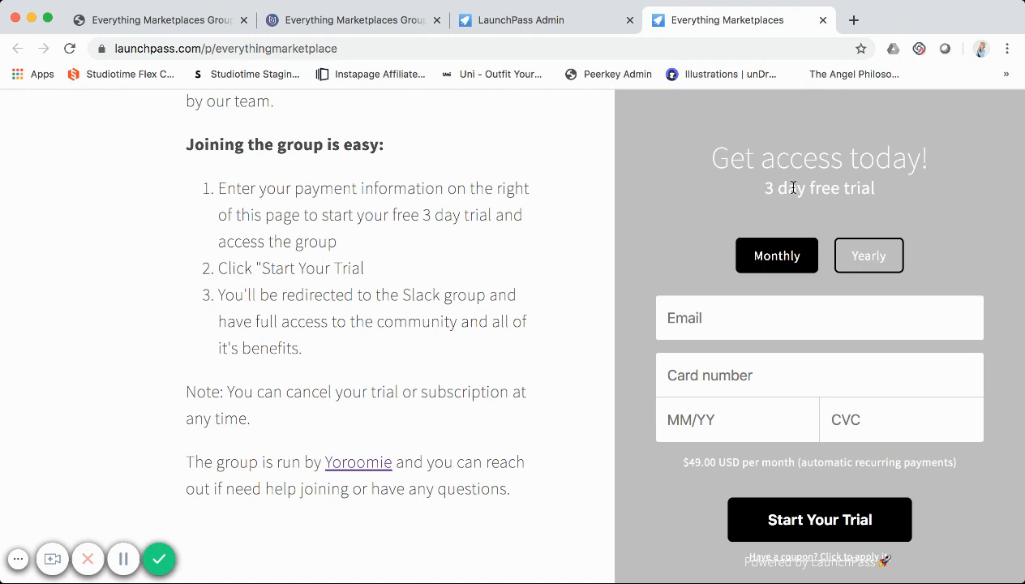
click(862, 259)
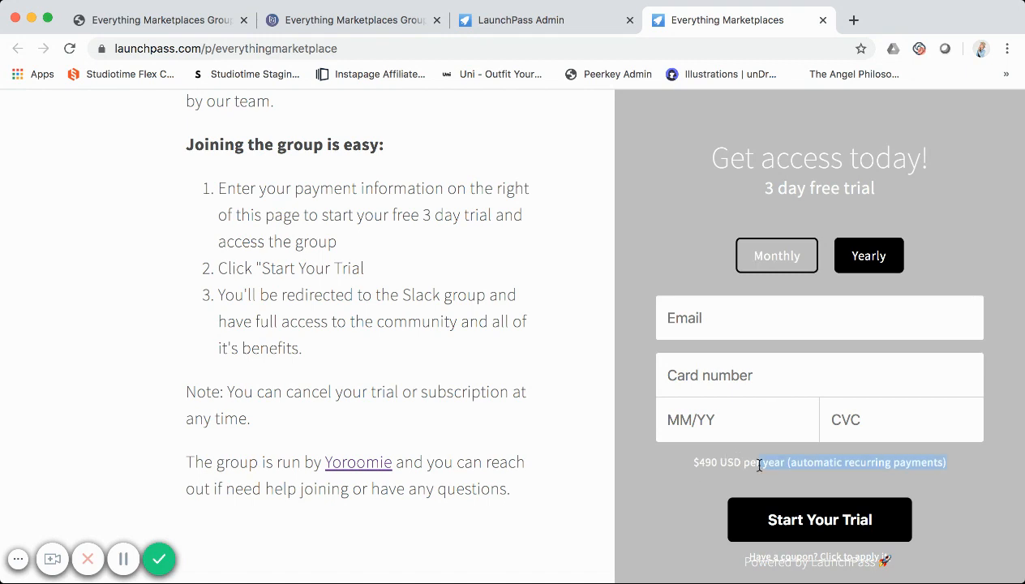
click(720, 232)
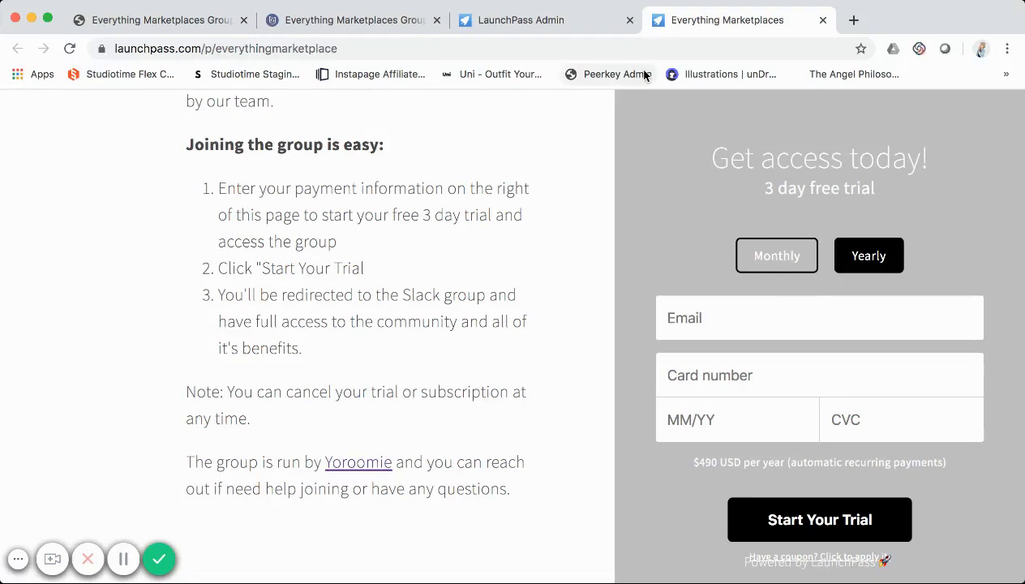
- Return to the LaunchPass admin and review the account overview with its balance and invite page options
click(561, 27)
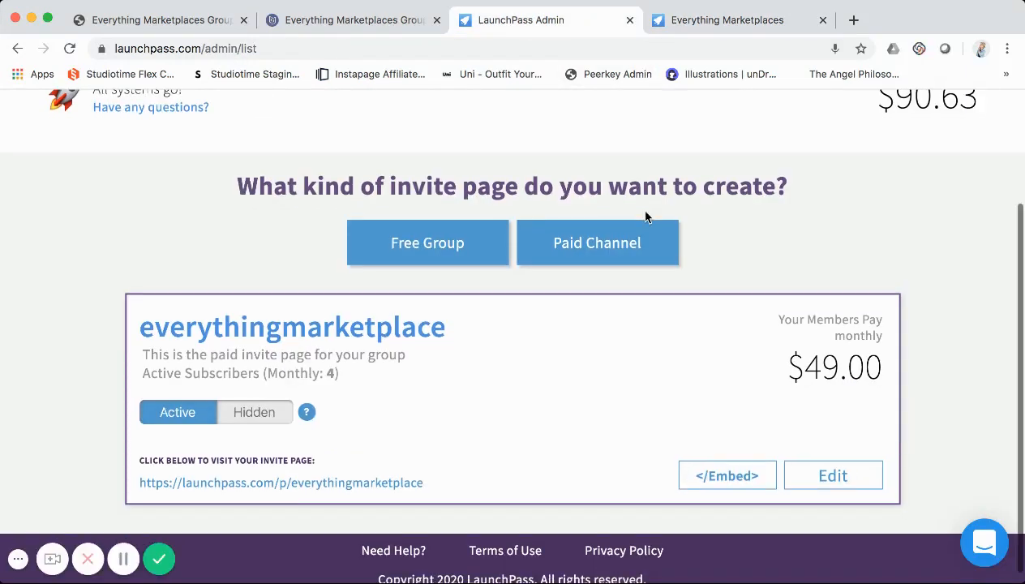
scroll(649, 228, up, 2)
scroll(654, 234, up, 3)
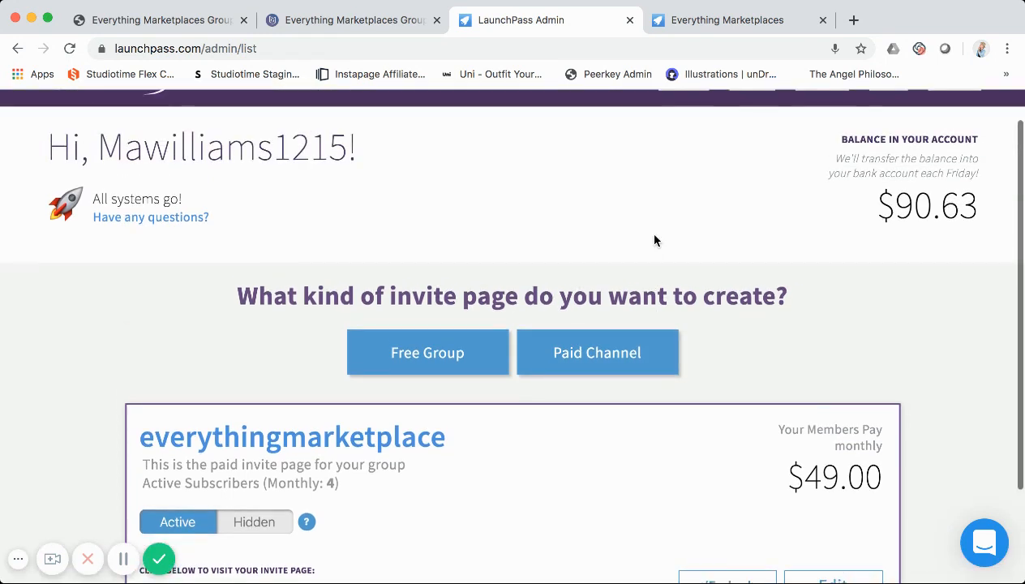
scroll(711, 235, up, 1)
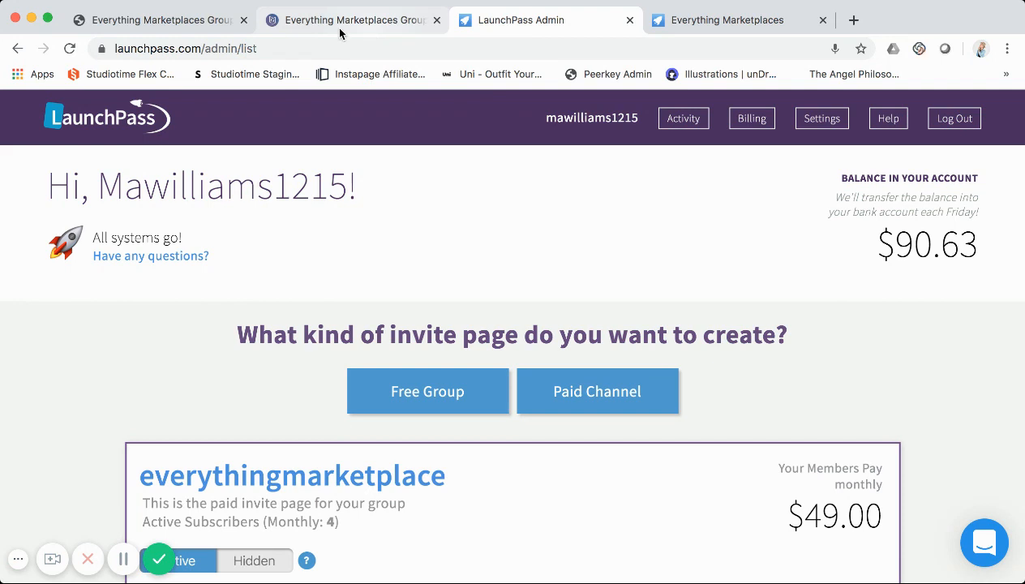
- Return to the live Everything Marketplaces join page and review its free trial offer, member benefits and contact section
click(207, 22)
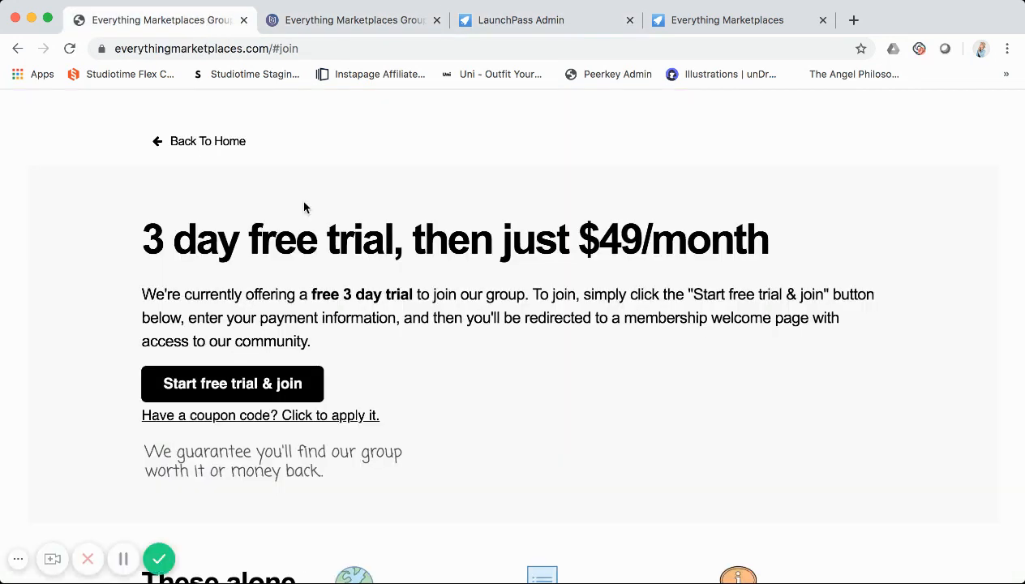
scroll(323, 253, down, 1)
scroll(323, 253, up, 1)
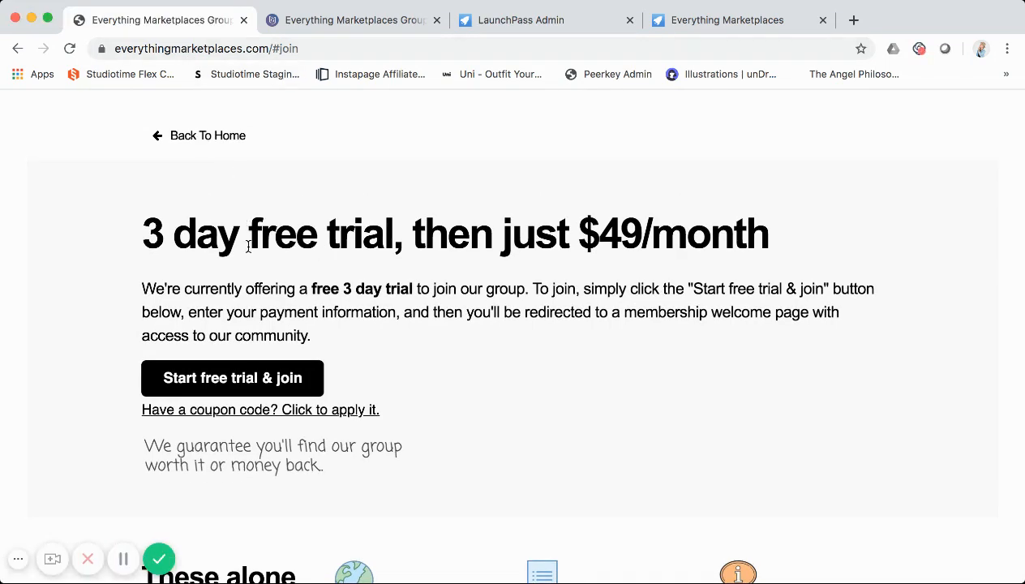
scroll(247, 243, down, 8)
scroll(248, 252, down, 4)
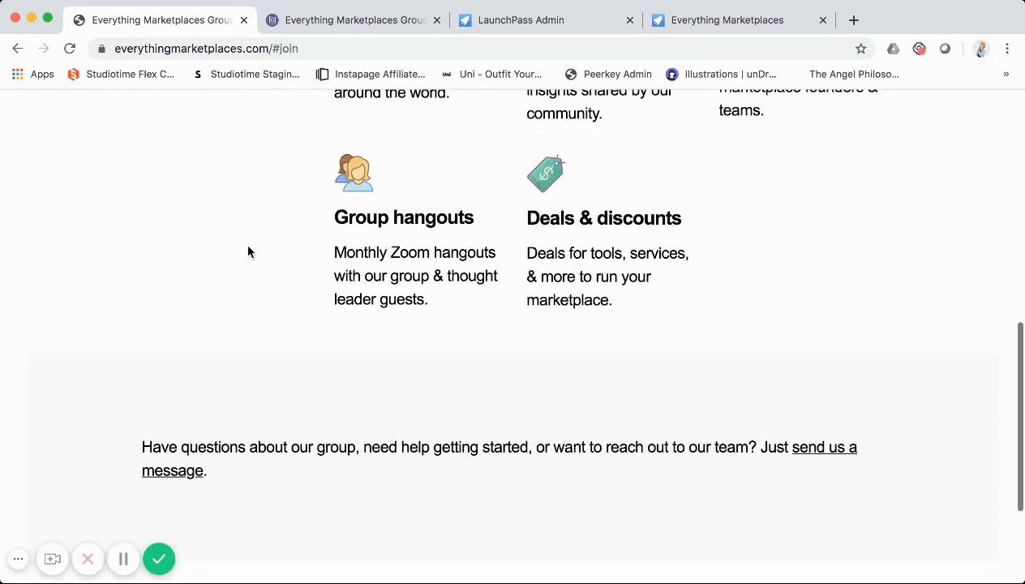
scroll(248, 248, up, 12)
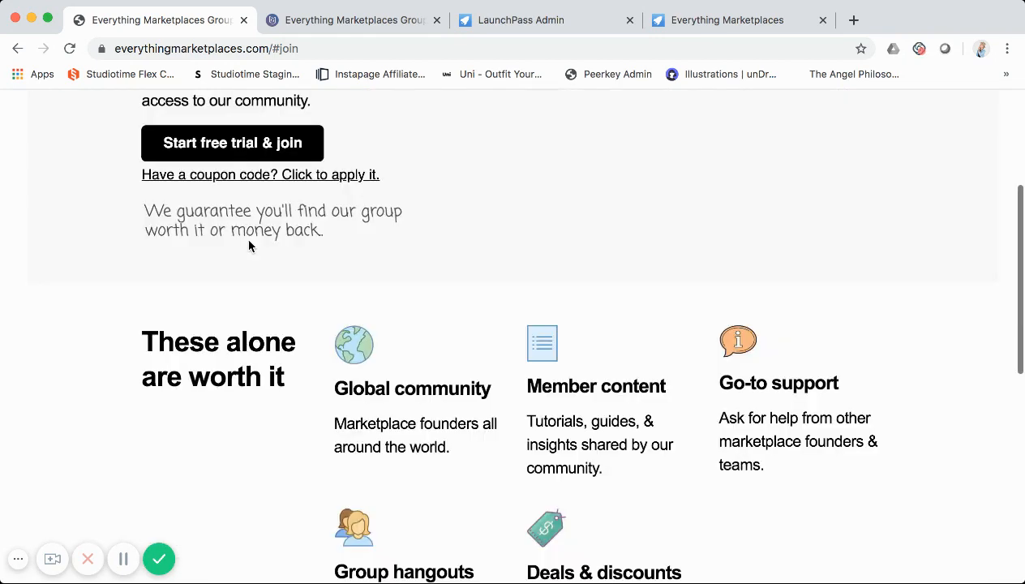
- Go back to the site's home page and review its introduction and the Request access and Learn more options
click(210, 152)
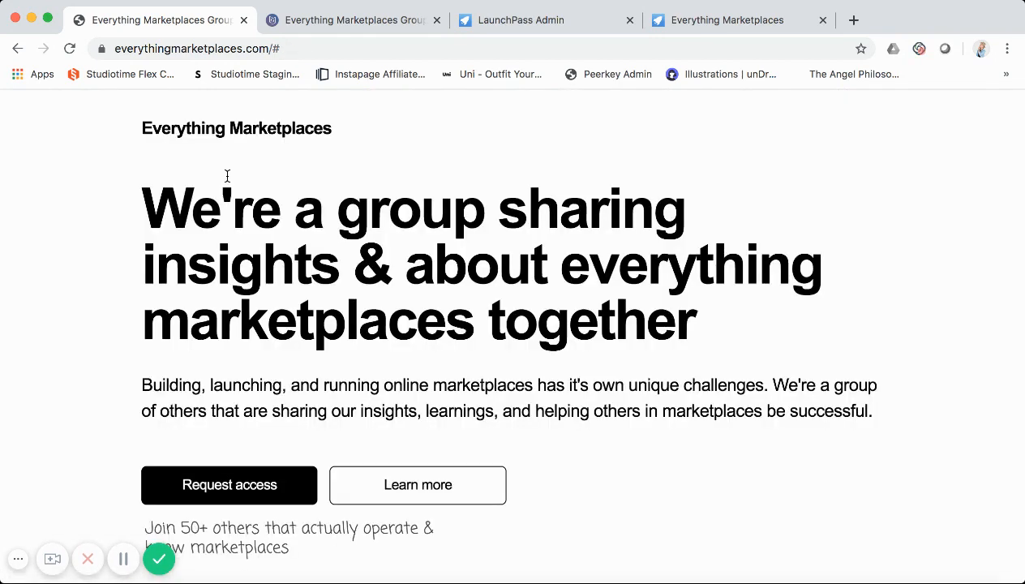
scroll(235, 325, down, 3)
scroll(246, 371, down, 1)
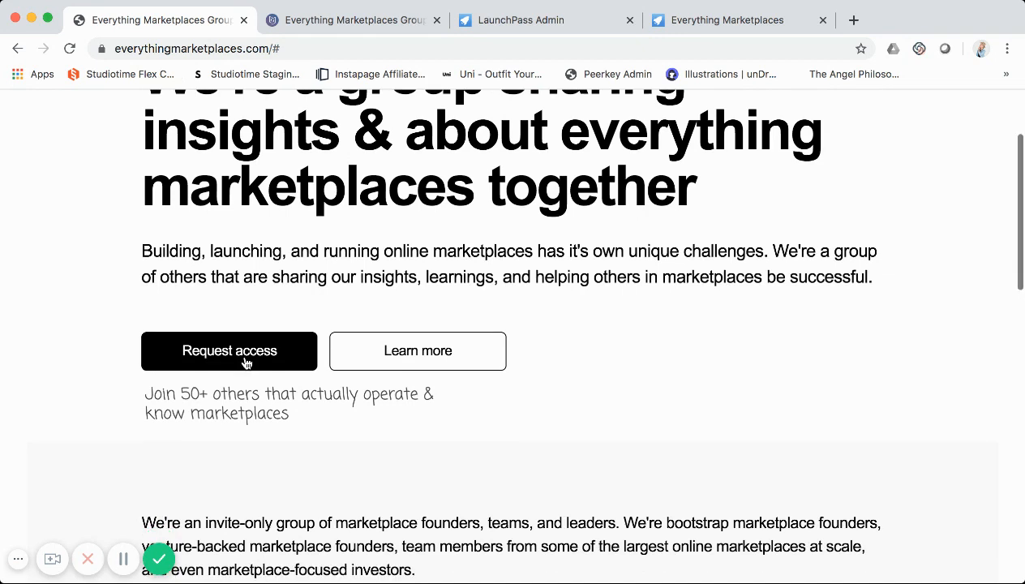
scroll(247, 362, down, 1)
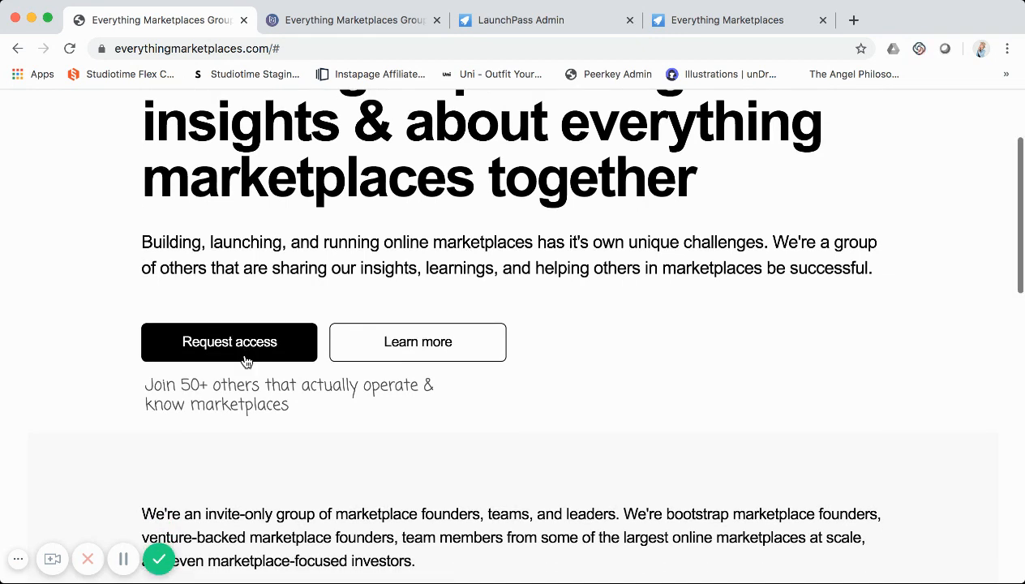
scroll(247, 357, down, 2)
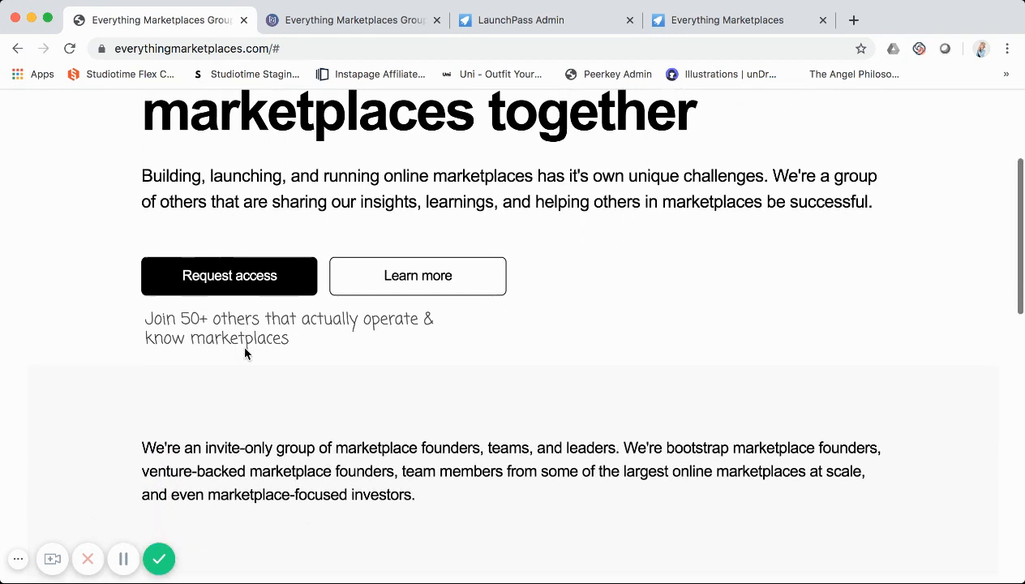
- Load everythingmarketplaces.com/#welcome and review the onboarding steps listed for new members
click(307, 48)
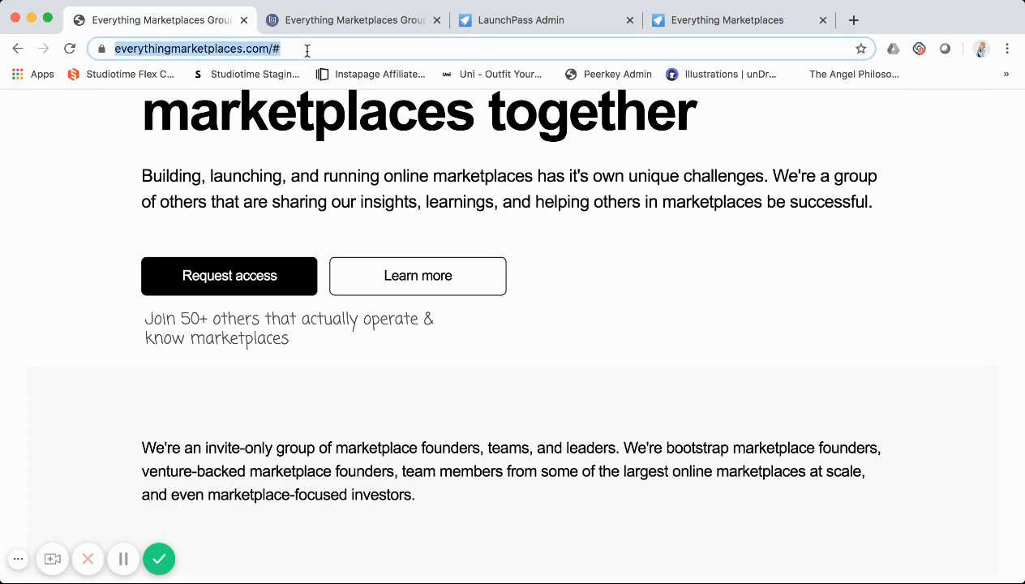
click(307, 50)
text(welcome)
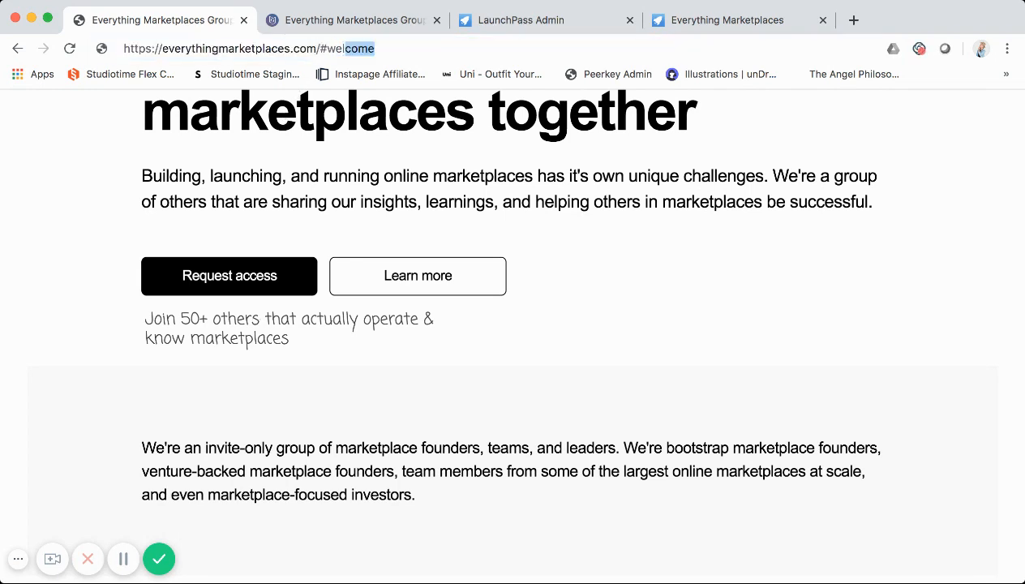
key(Return)
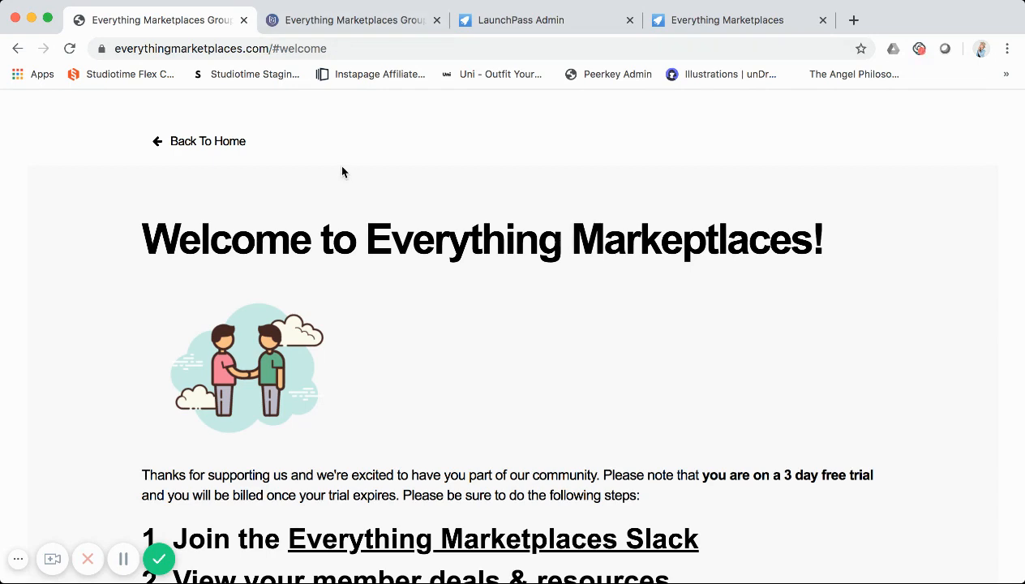
scroll(342, 171, down, 1)
scroll(344, 203, down, 1)
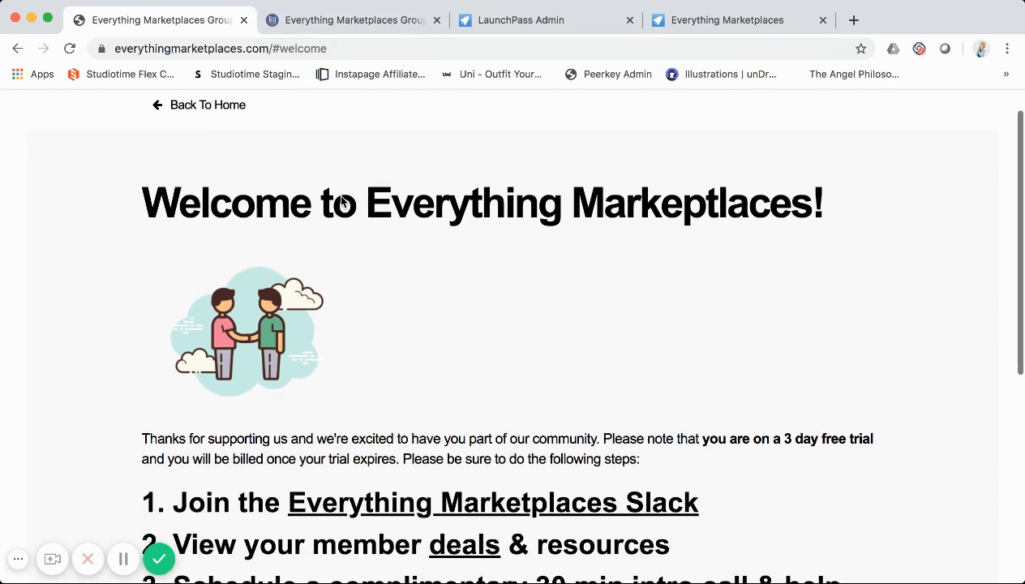
scroll(342, 203, down, 5)
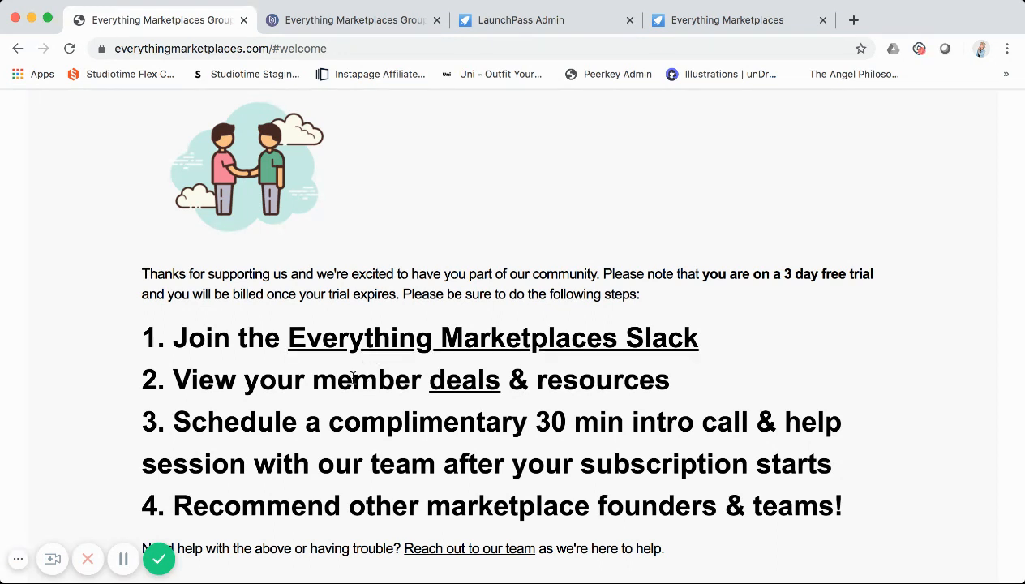
scroll(353, 378, up, 1)
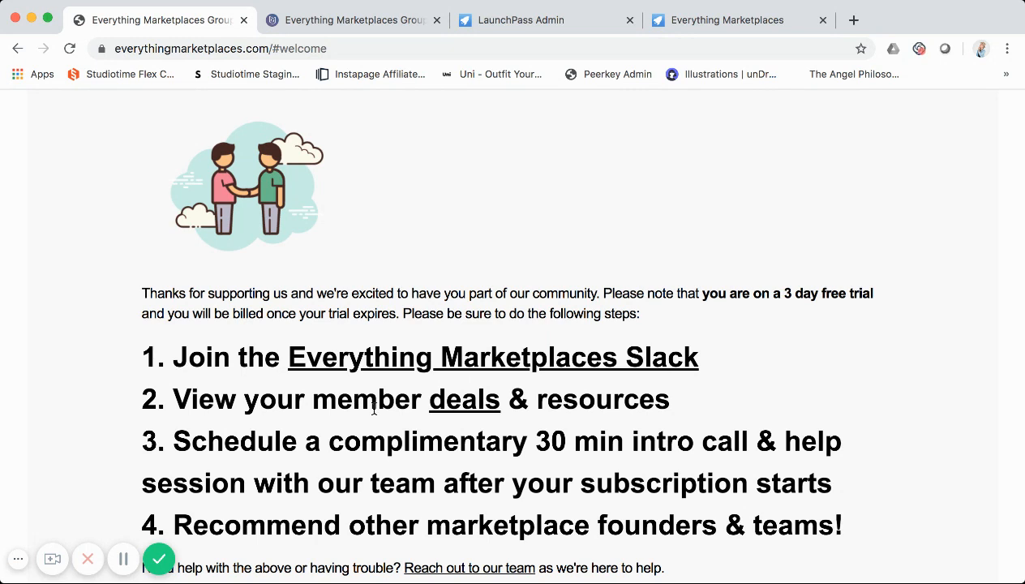
- Open the member deals page from the welcome steps and review its intro, embedded deals table and Add your deal section
click(471, 405)
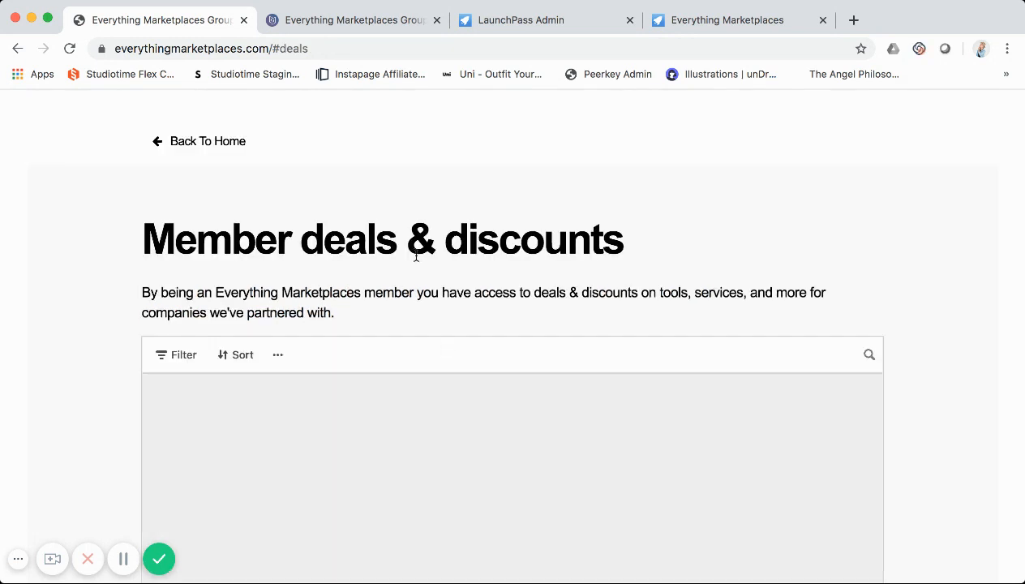
scroll(413, 237, down, 1)
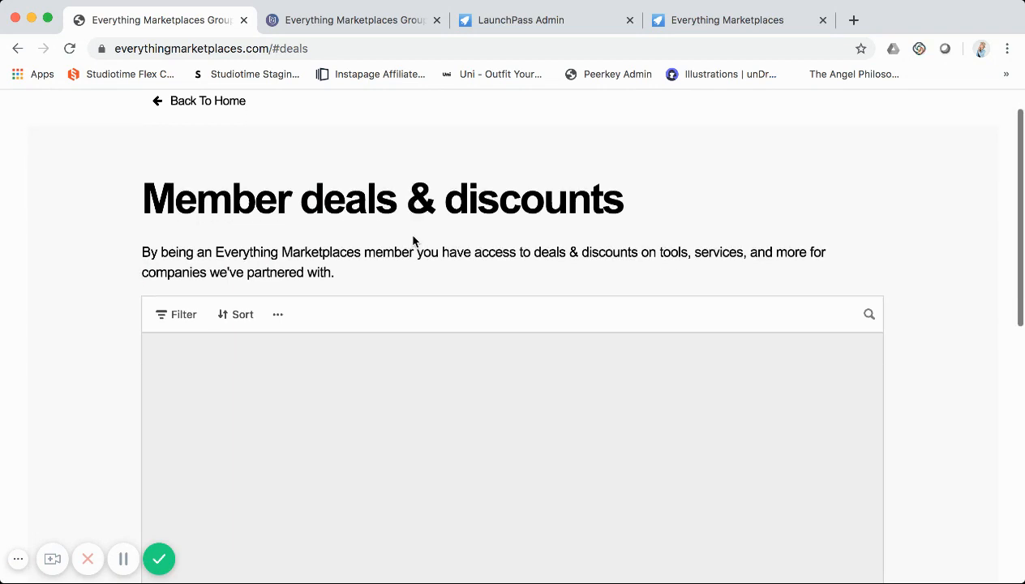
scroll(401, 235, down, 2)
scroll(399, 241, down, 10)
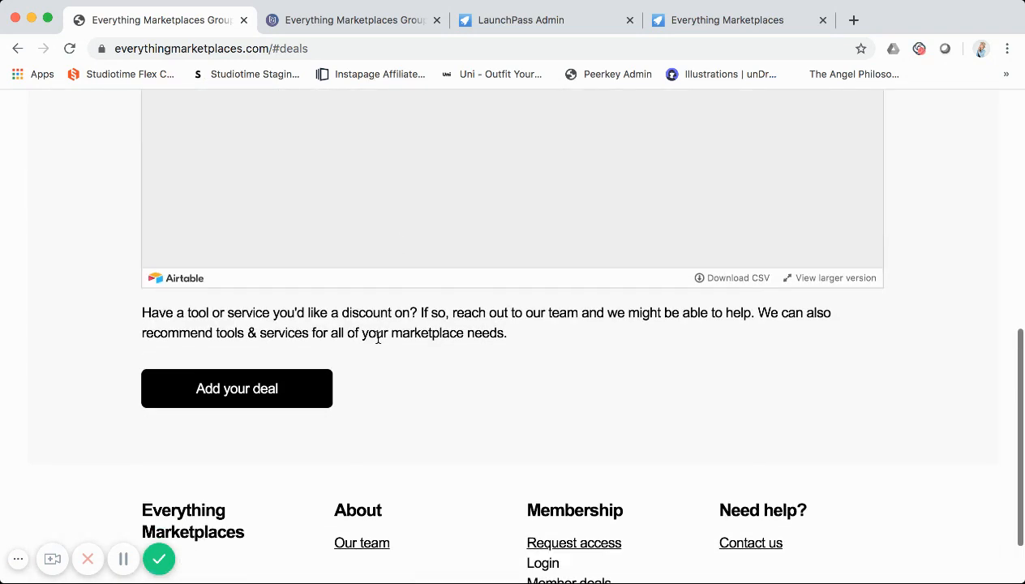
scroll(380, 337, down, 3)
scroll(379, 342, up, 10)
scroll(378, 341, up, 5)
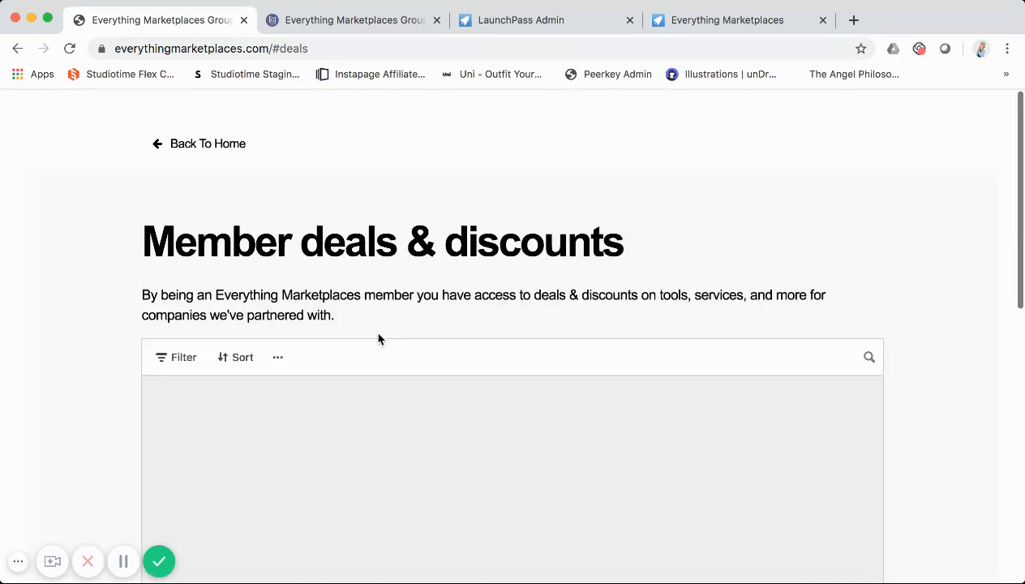
scroll(378, 339, down, 3)
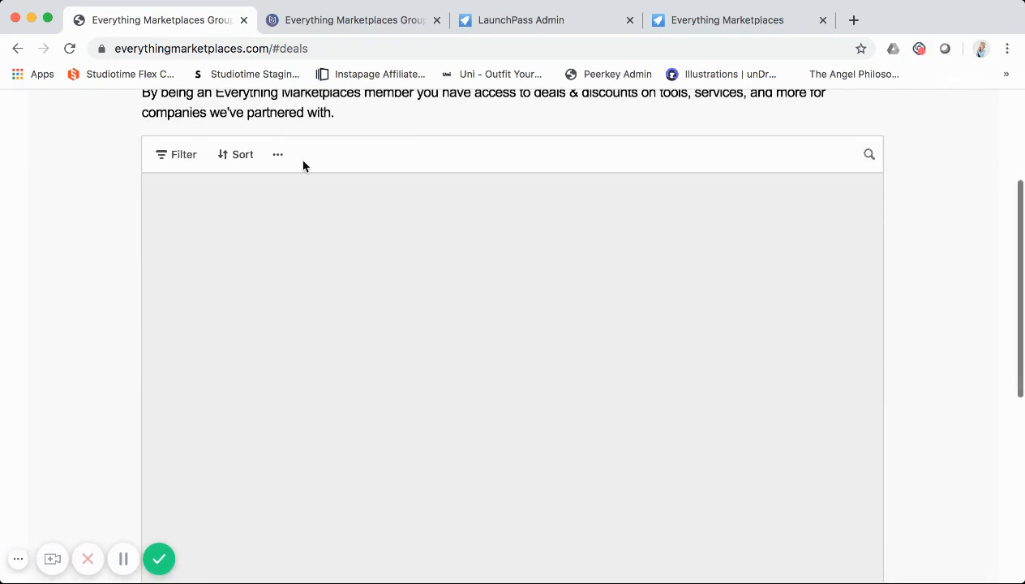
scroll(299, 158, down, 2)
scroll(299, 153, up, 1)
- Reload the member deals page and review the Sharetribe deal's category, description, deal details and link
key(super+r)
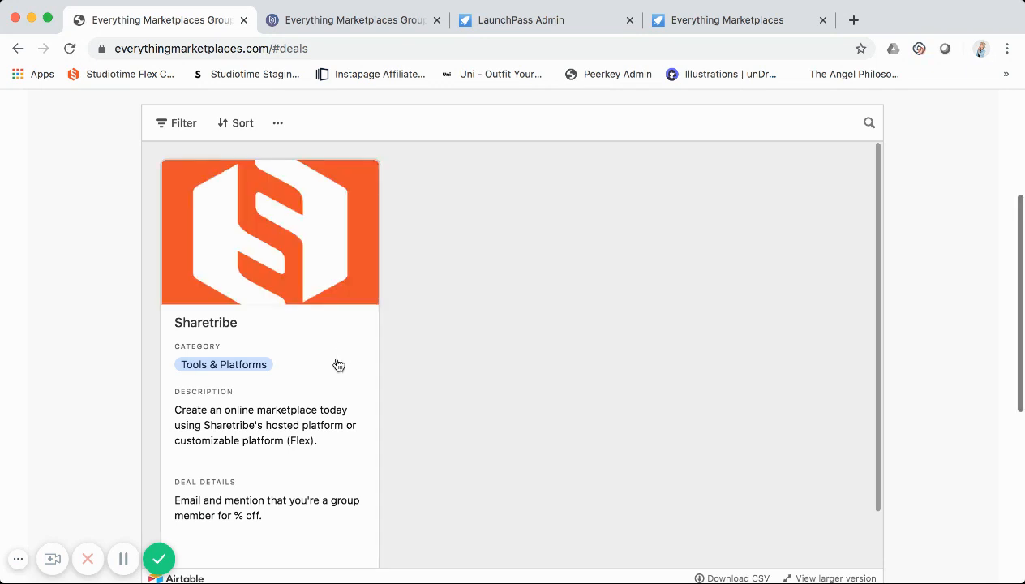
scroll(329, 329, up, 1)
scroll(330, 328, down, 2)
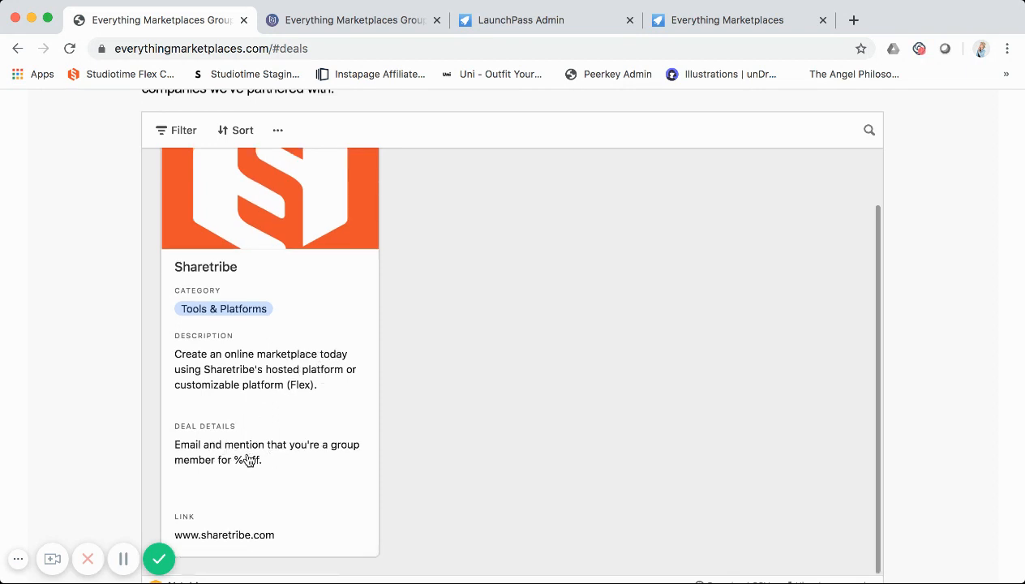
scroll(234, 485, up, 2)
scroll(235, 489, up, 5)
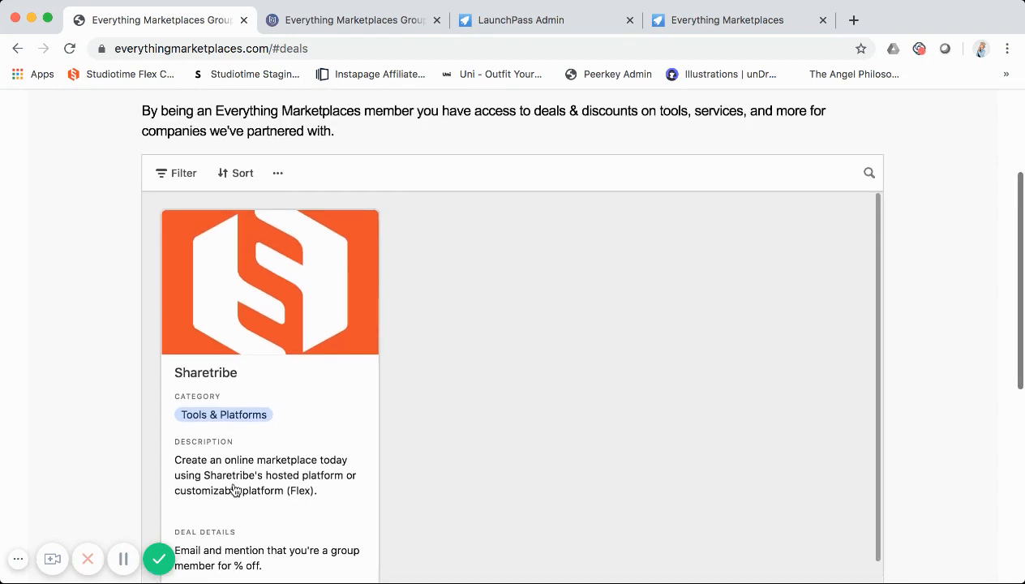
scroll(243, 442, up, 1)
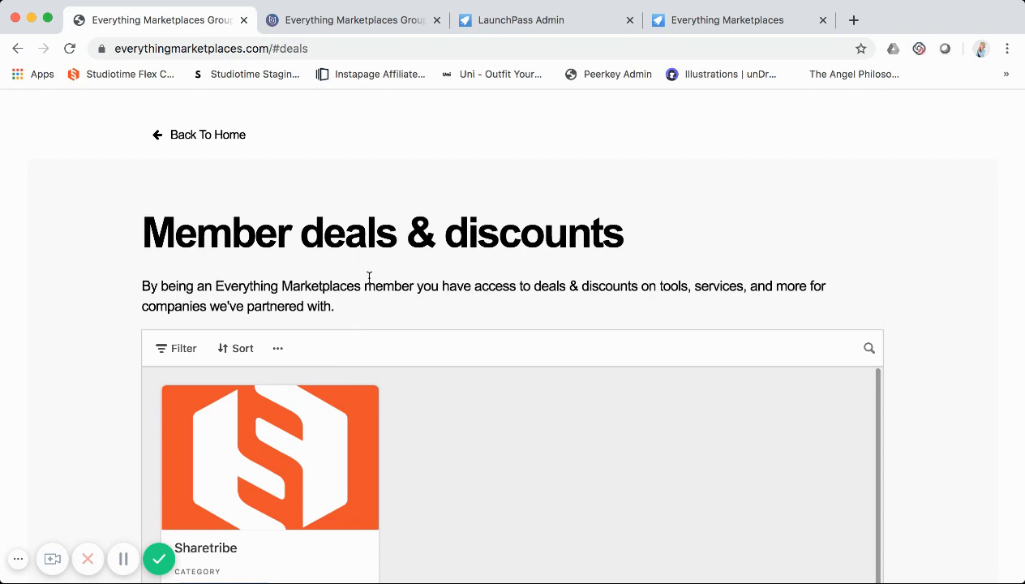
- Go back to the welcome page and review the new-member steps and the Membership links in the footer
click(14, 51)
scroll(343, 317, down, 3)
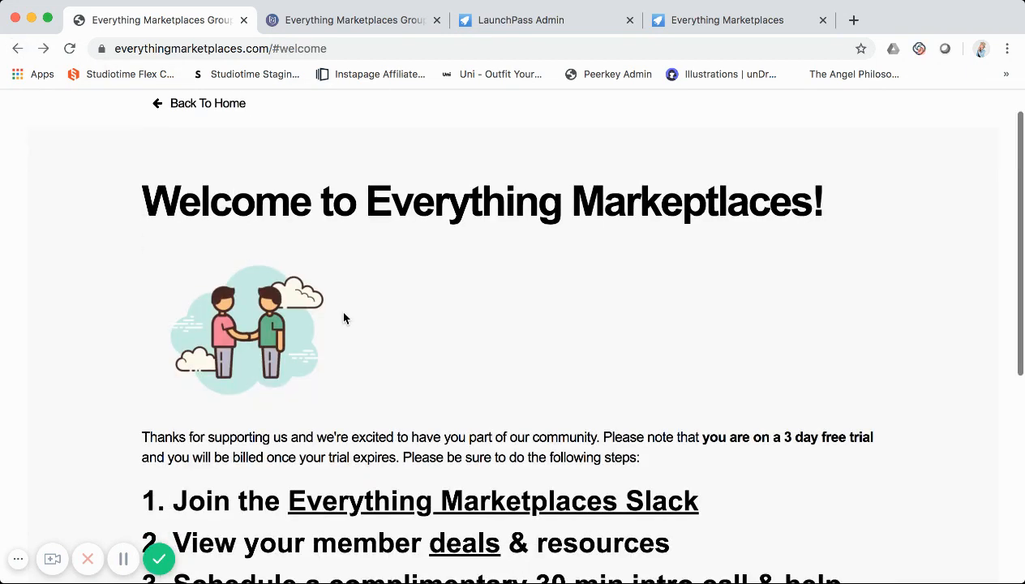
scroll(382, 471, down, 2)
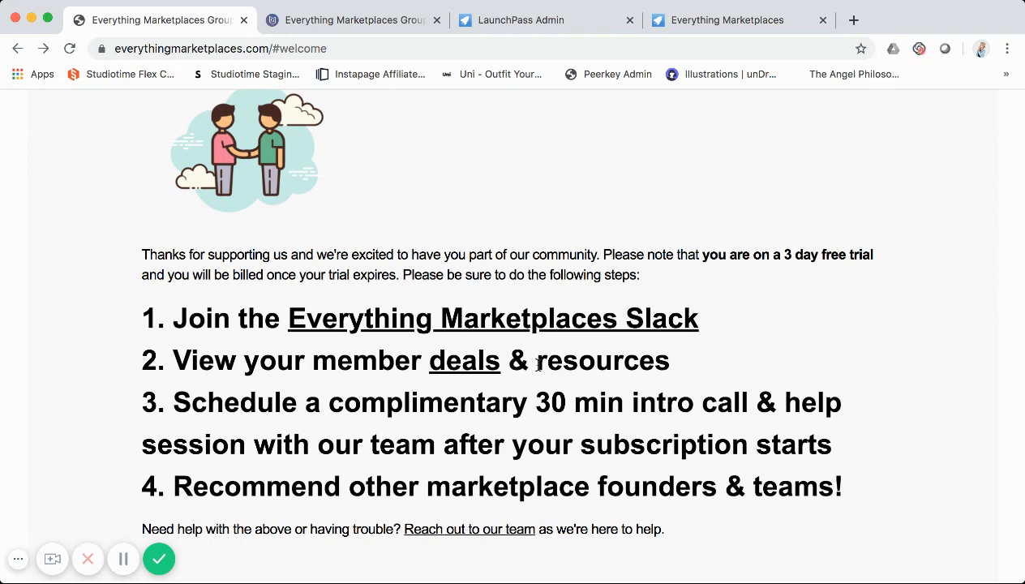
scroll(540, 381, down, 1)
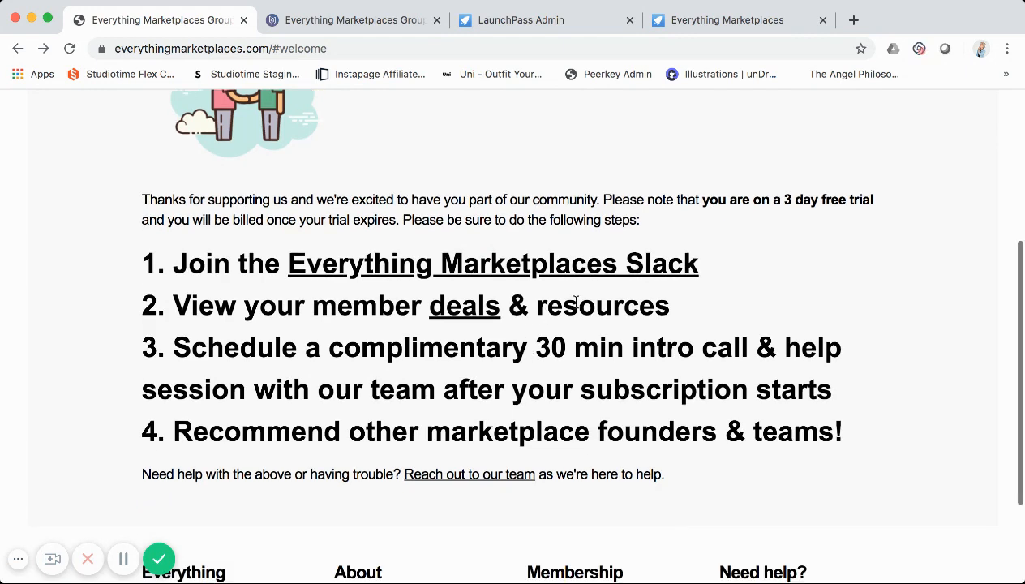
scroll(576, 303, down, 3)
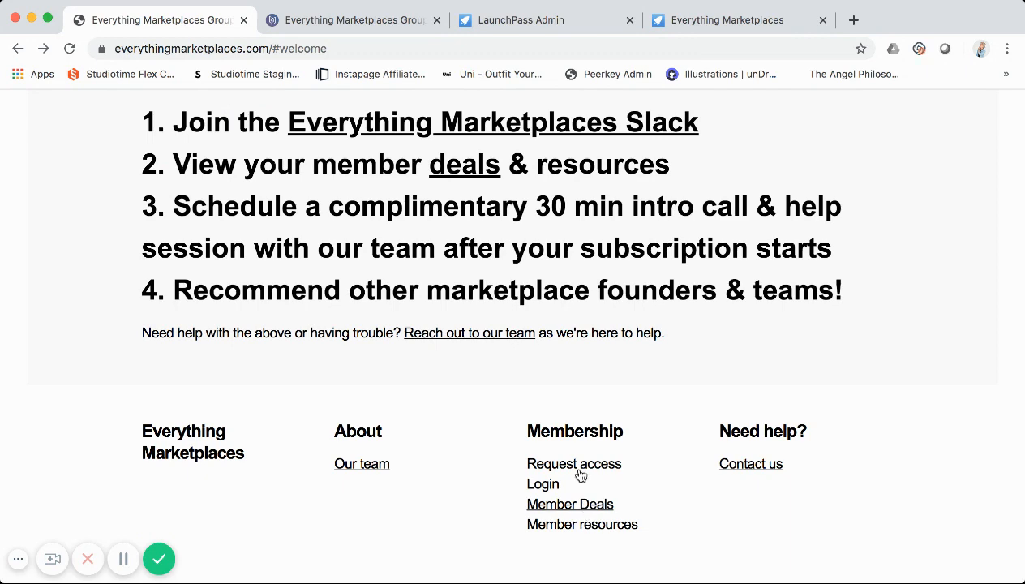
scroll(486, 268, up, 2)
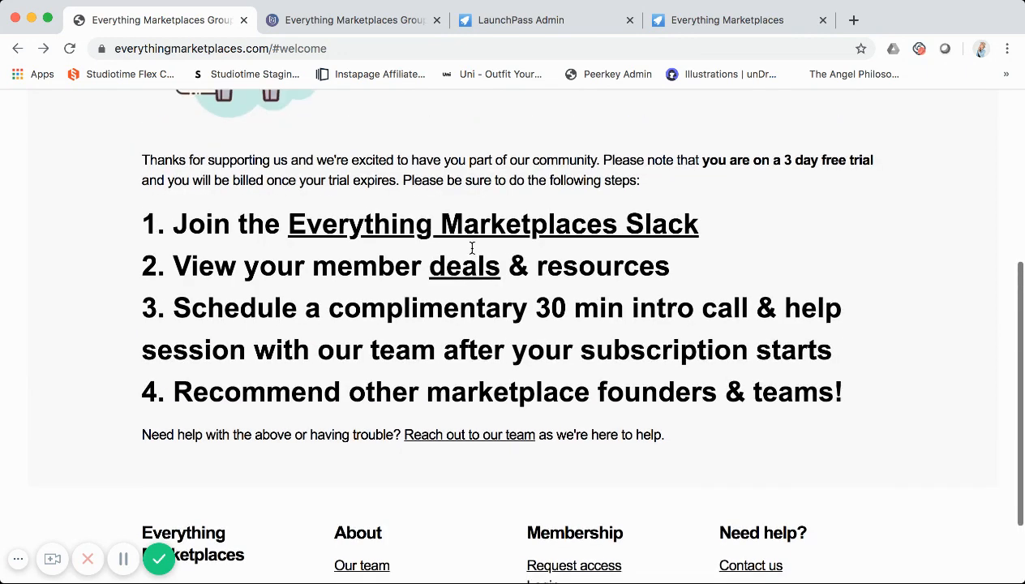
scroll(472, 248, down, 2)
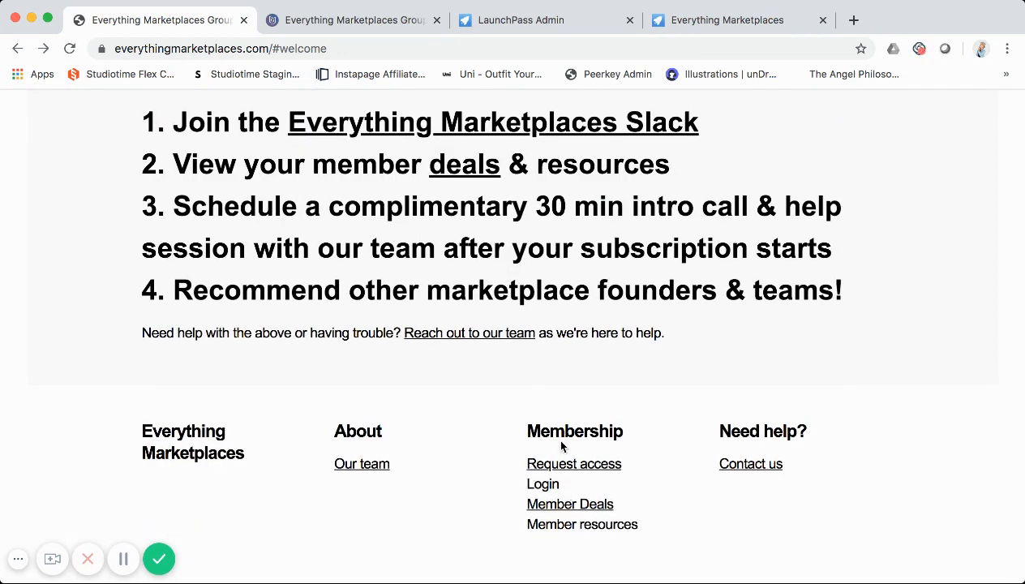
scroll(530, 338, up, 1)
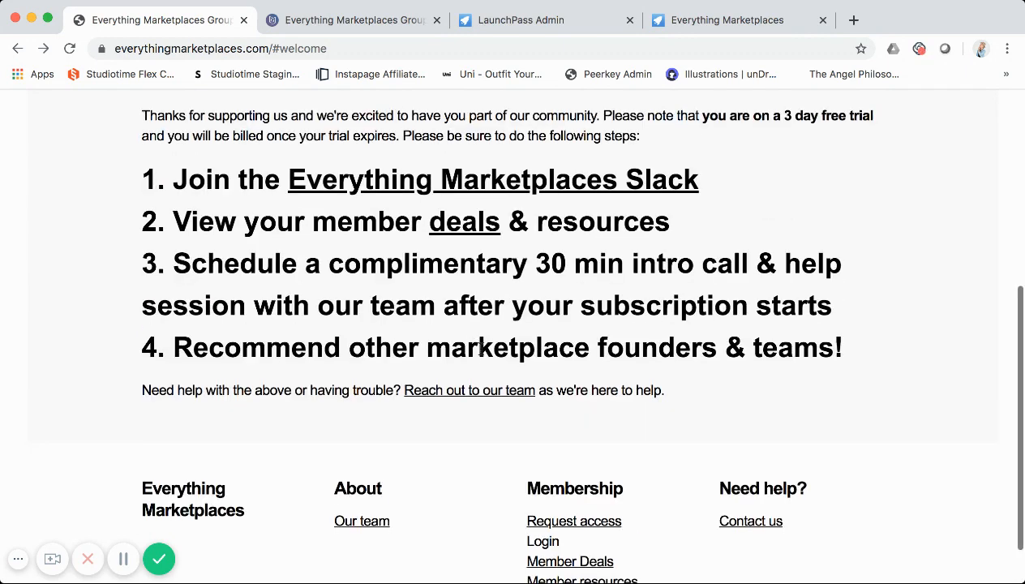
scroll(481, 349, down, 1)
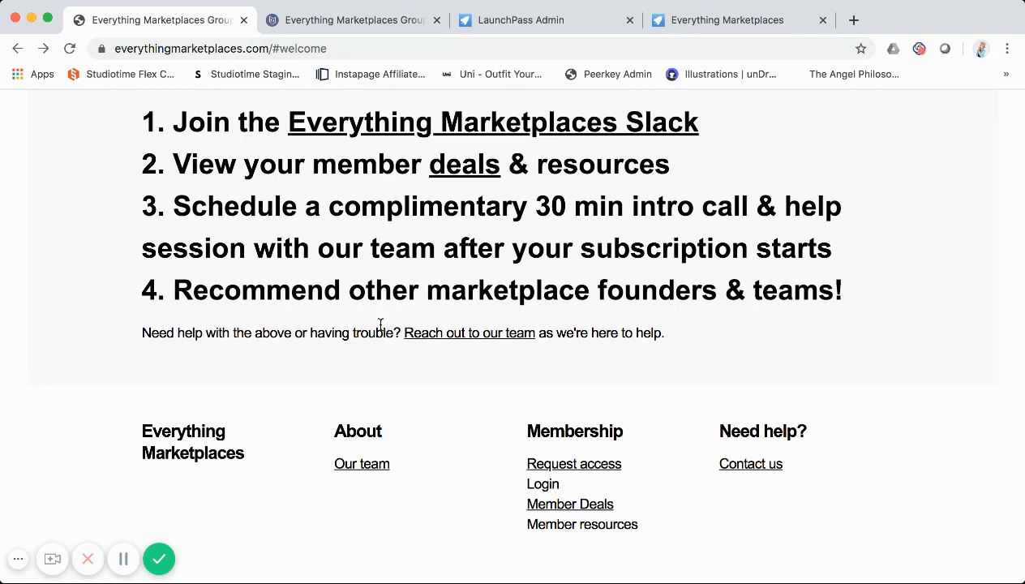
scroll(490, 343, up, 5)
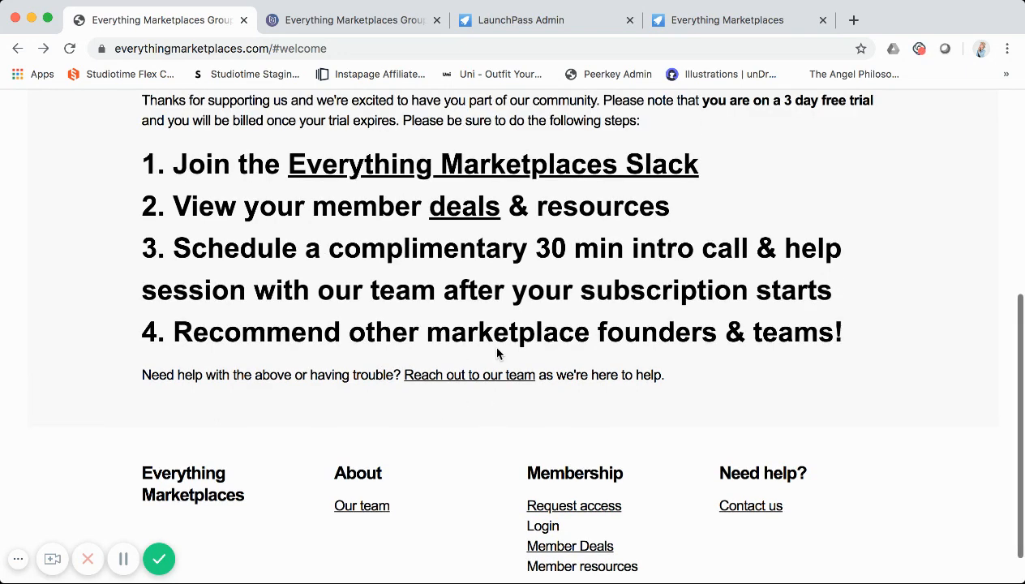
- Load everythingmarketplaces.com/#directory and review the directory page's introduction and embedded table area
click(362, 49)
click(362, 49)
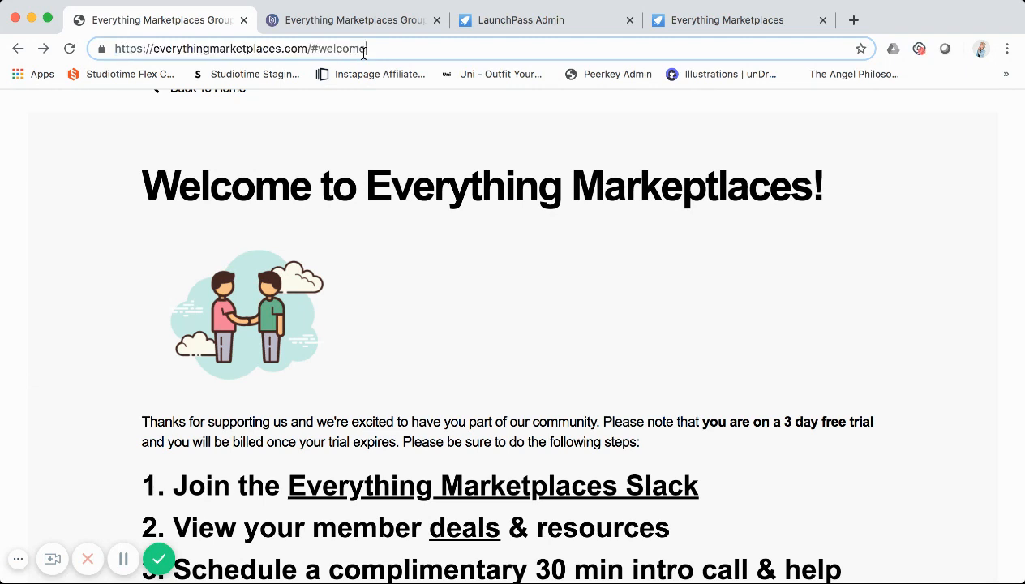
key(BackSpace)
key(BackSpace)
key(BackSpace)
key(BackSpace)
key(BackSpace)
key(BackSpace)
key(BackSpace)
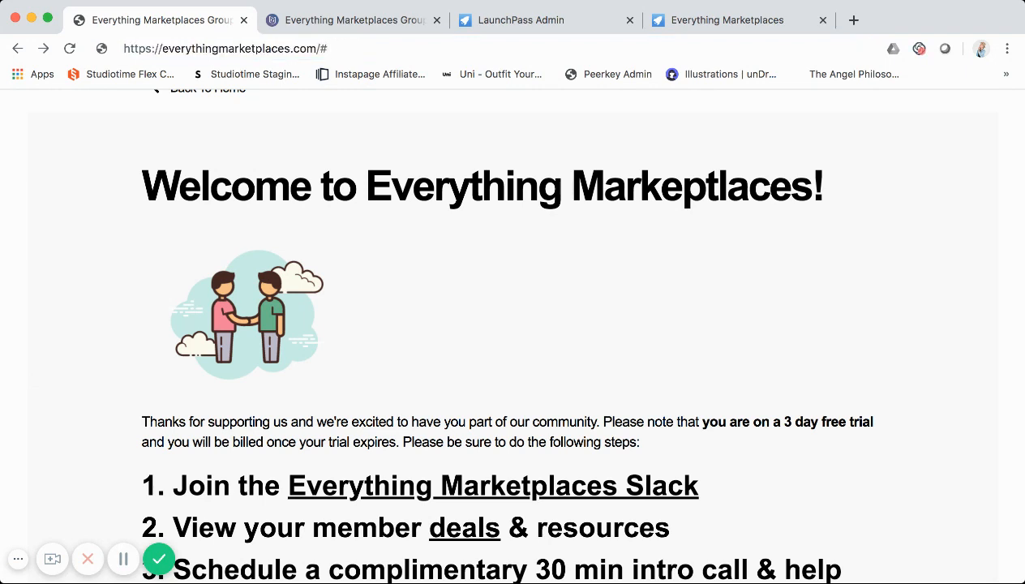
text(dire)
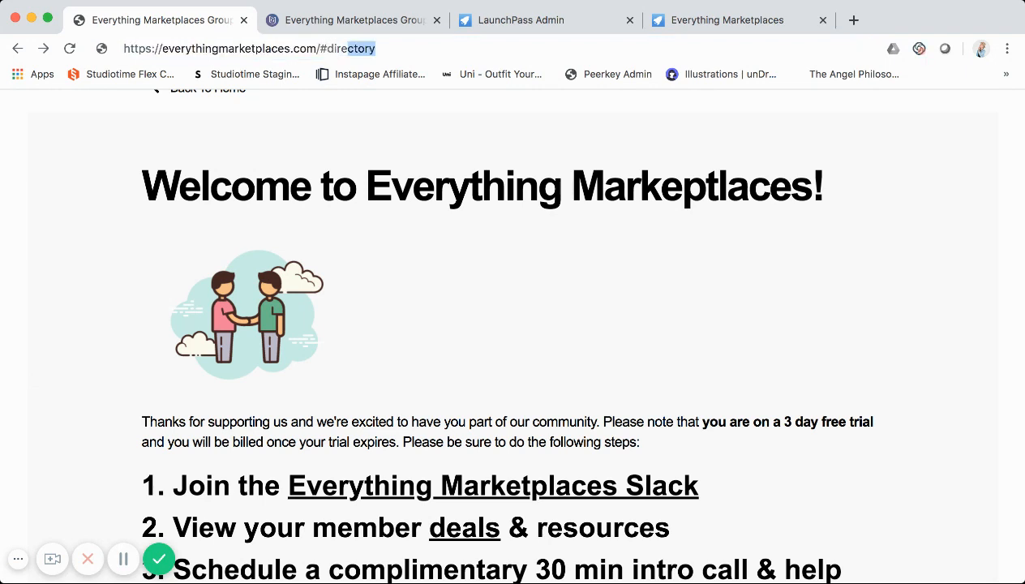
key(Return)
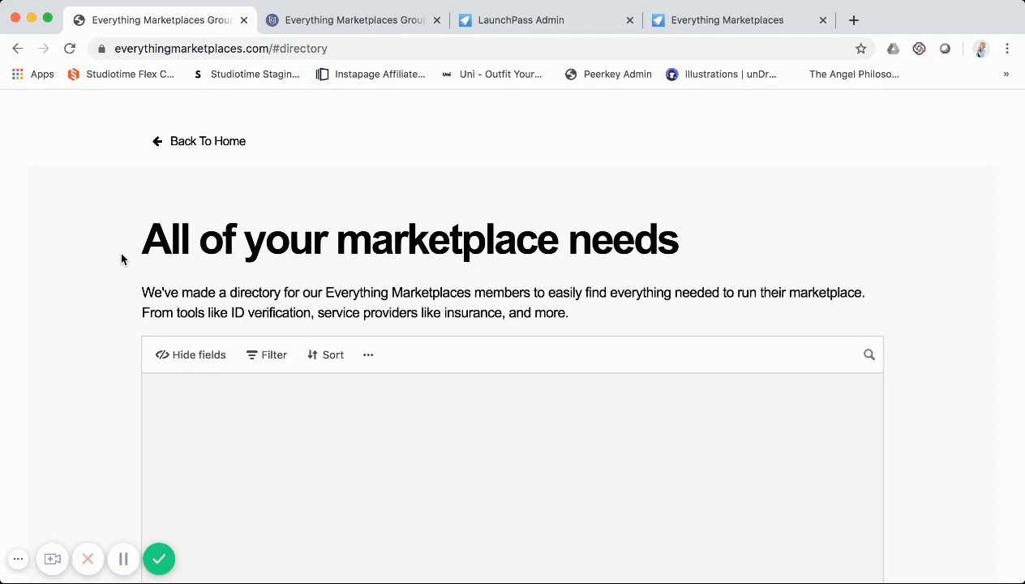
scroll(121, 255, down, 1)
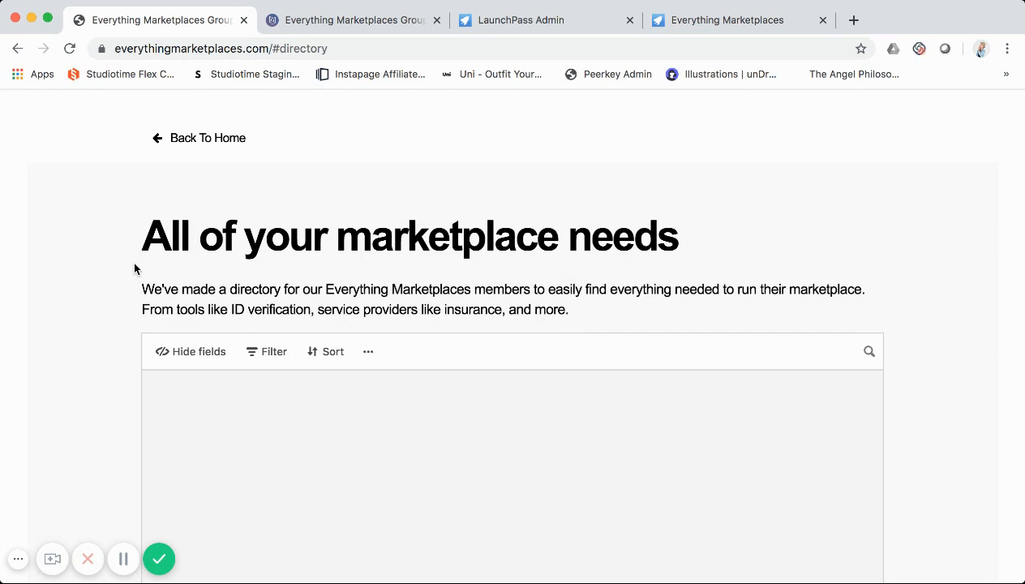
scroll(134, 259, down, 3)
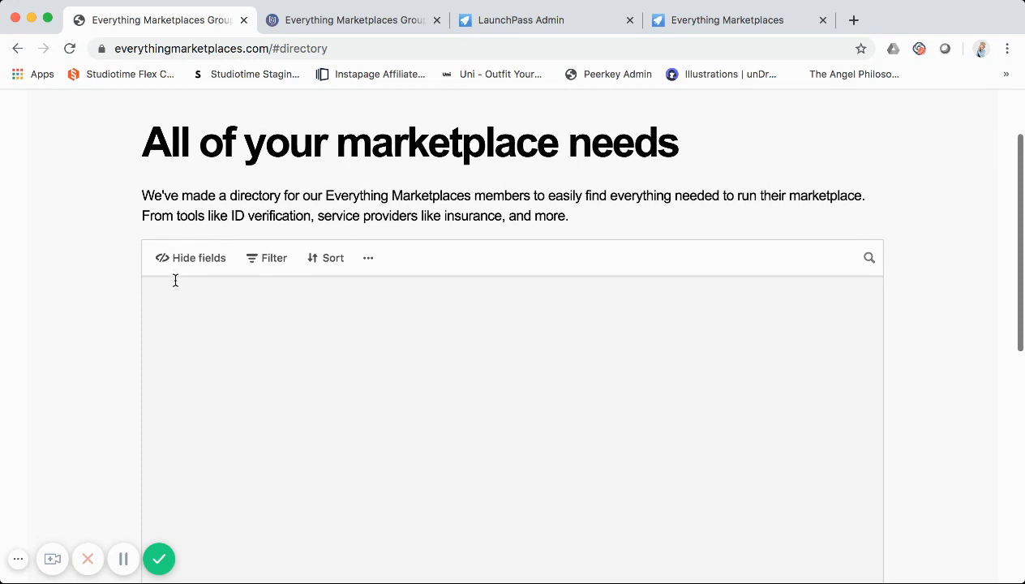
scroll(176, 280, down, 2)
scroll(181, 251, up, 2)
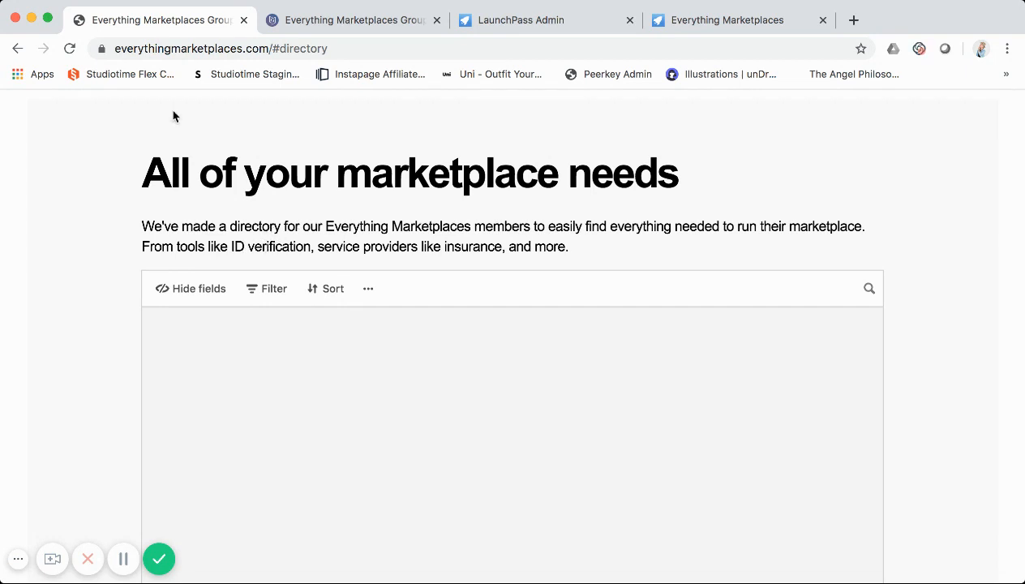
- Reload the directory page and examine the listed companies with their categories, descriptions and member ratings
click(70, 48)
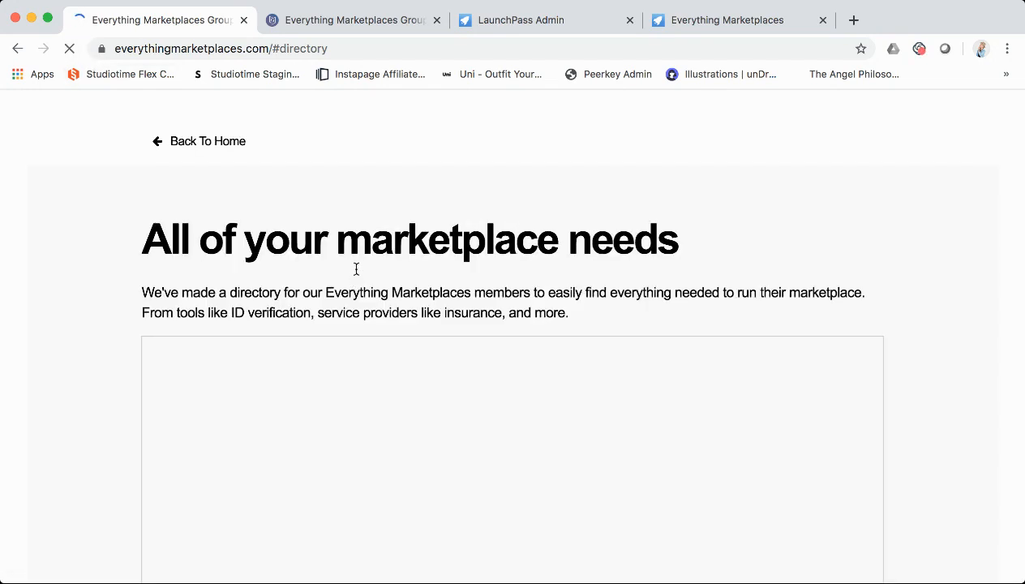
scroll(356, 269, down, 1)
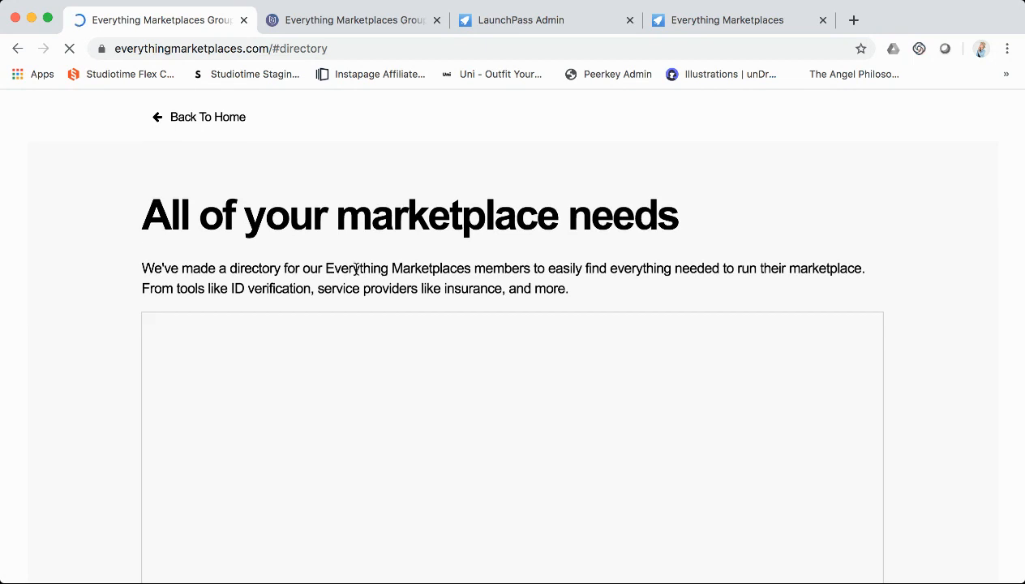
scroll(76, 292, down, 1)
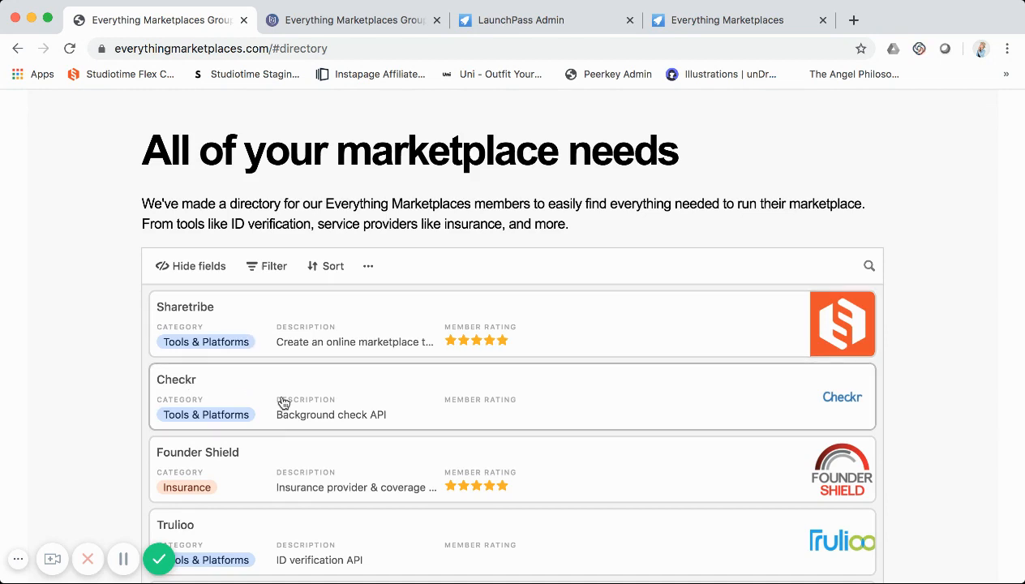
scroll(282, 401, down, 2)
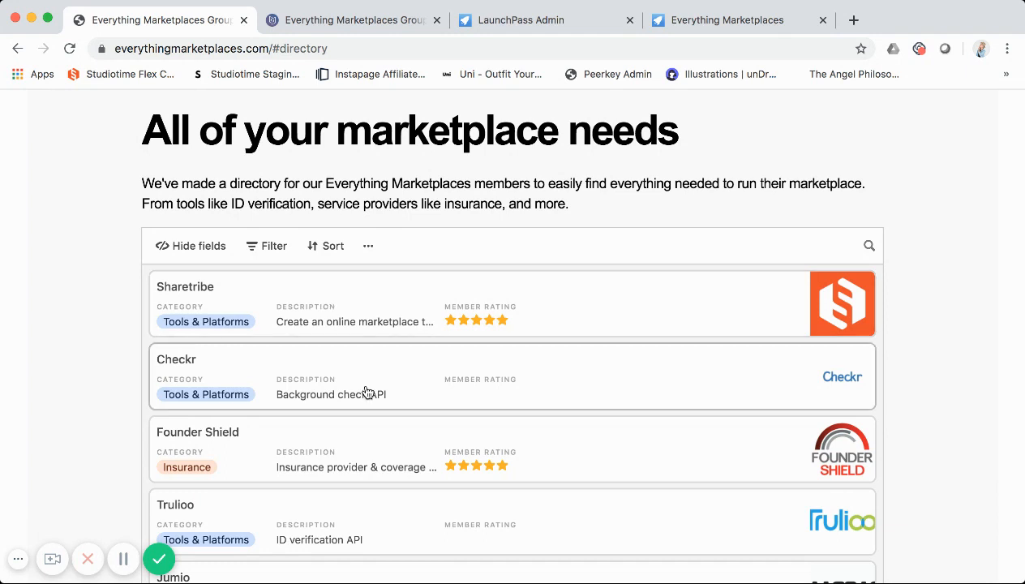
scroll(357, 385, down, 1)
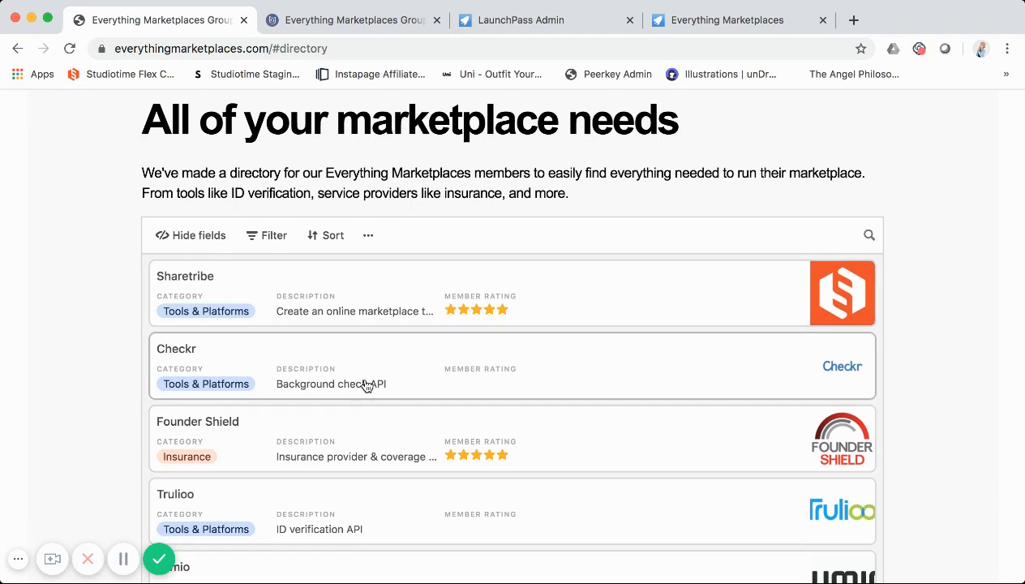
scroll(377, 378, down, 1)
scroll(377, 379, down, 5)
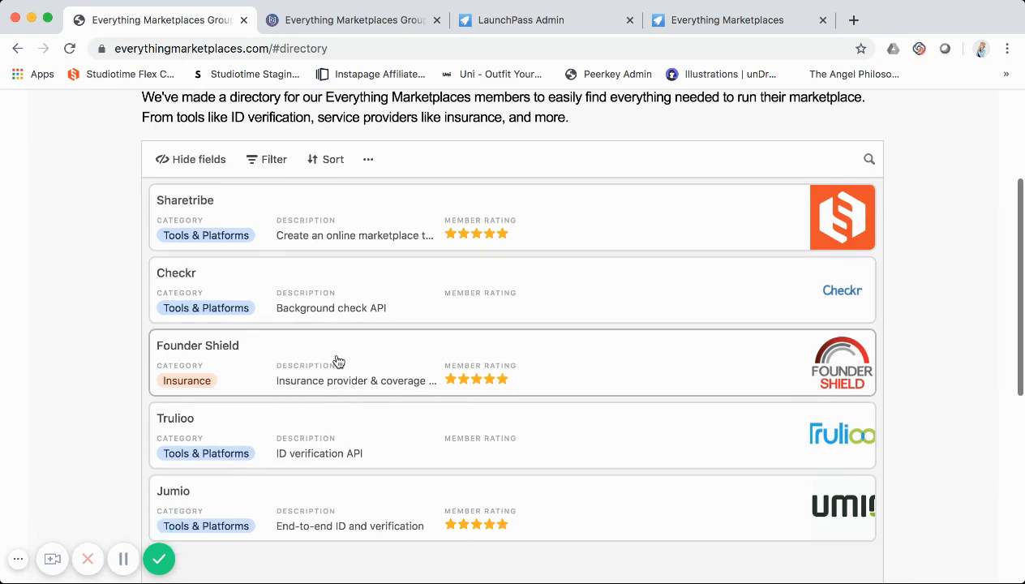
scroll(346, 413, down, 3)
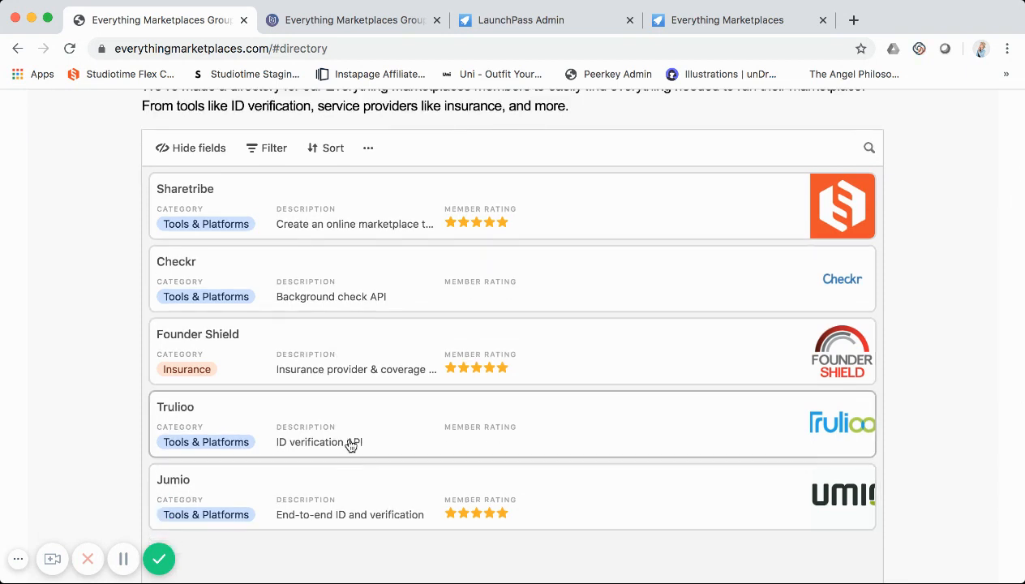
scroll(90, 403, down, 4)
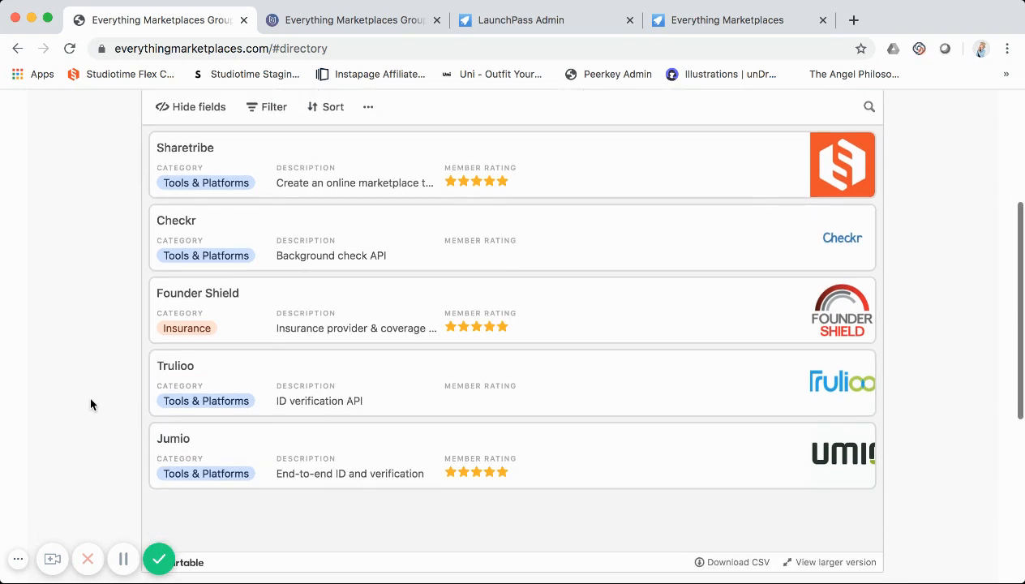
- Review the end of the directory page, including the member help note and the Add your company option
scroll(91, 404, down, 10)
scroll(91, 403, up, 2)
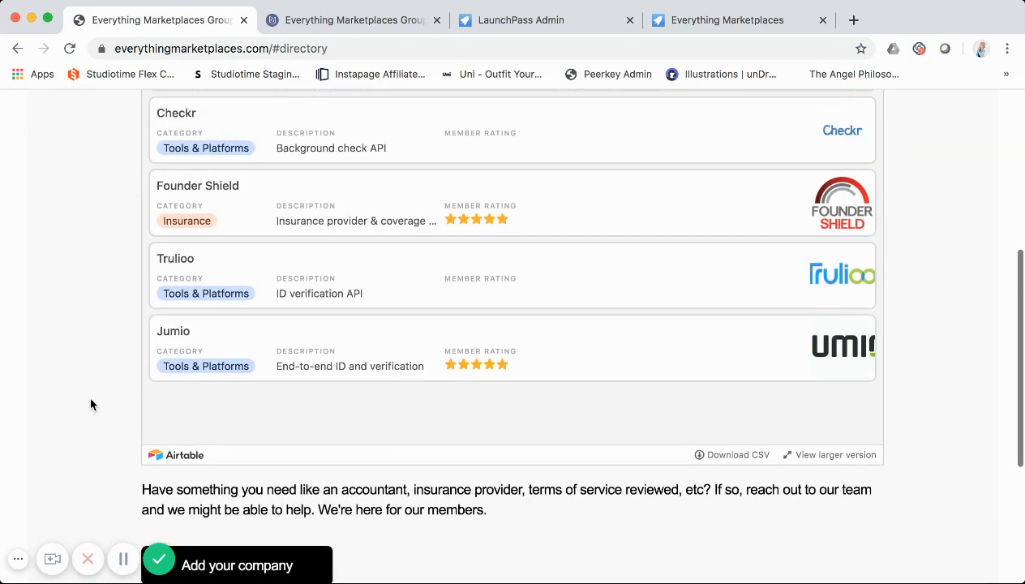
scroll(290, 295, up, 2)
scroll(290, 294, down, 2)
scroll(290, 293, down, 2)
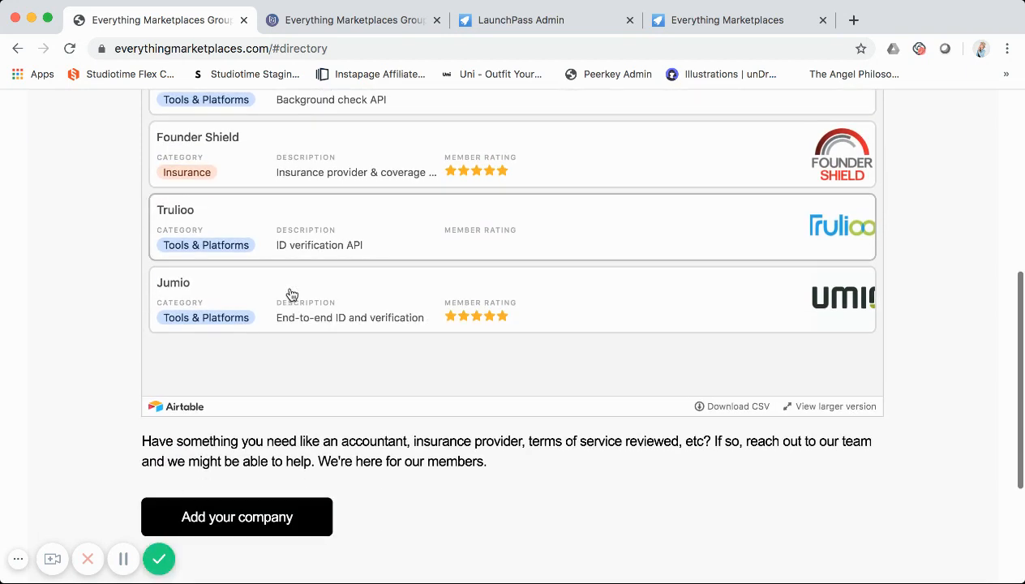
- Open the Sharetribe listing in the directory, review its company name, category, description, member rating and link, and close it
scroll(300, 320, up, 7)
scroll(300, 321, up, 3)
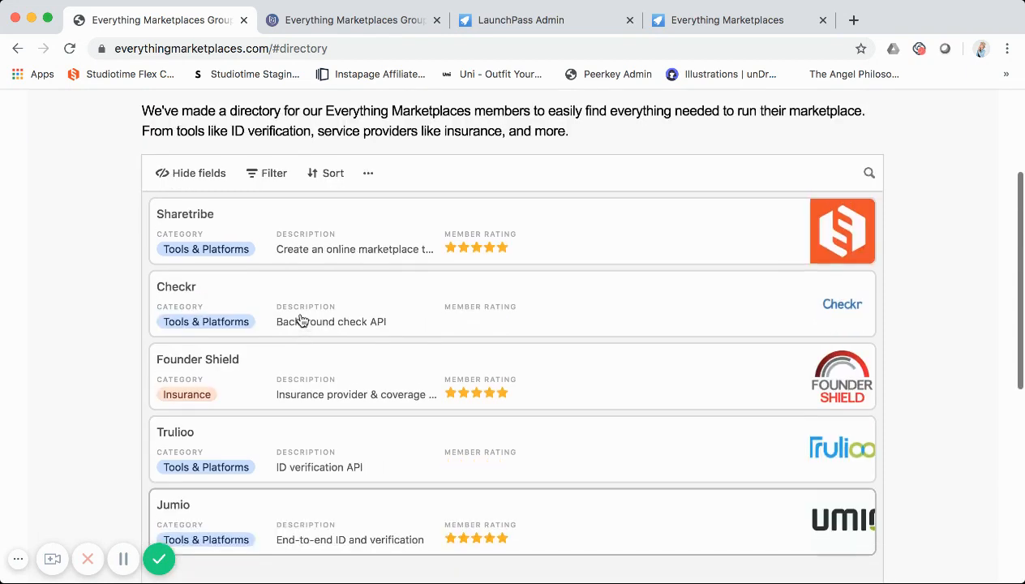
click(305, 258)
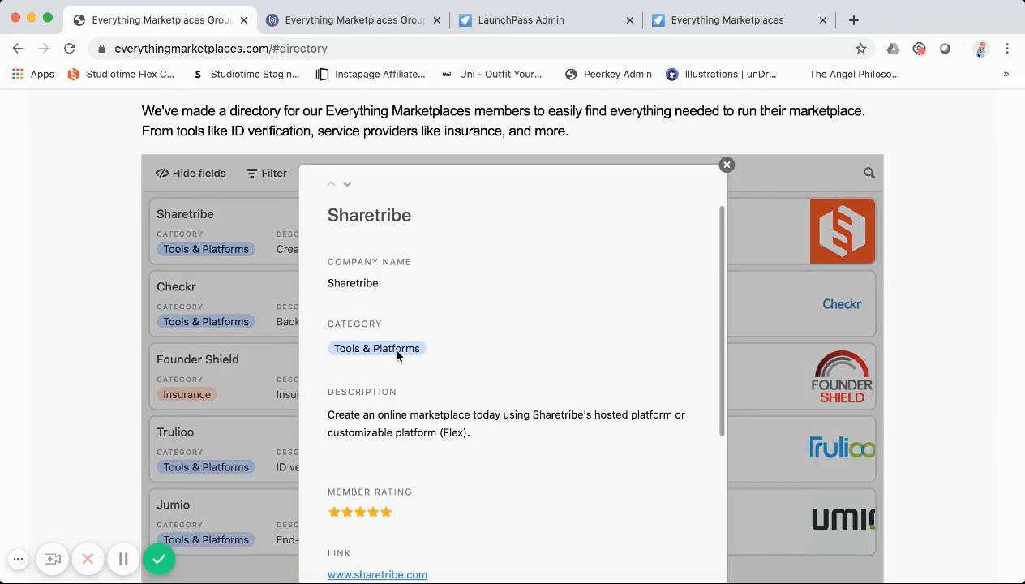
scroll(412, 385, down, 5)
scroll(410, 383, up, 4)
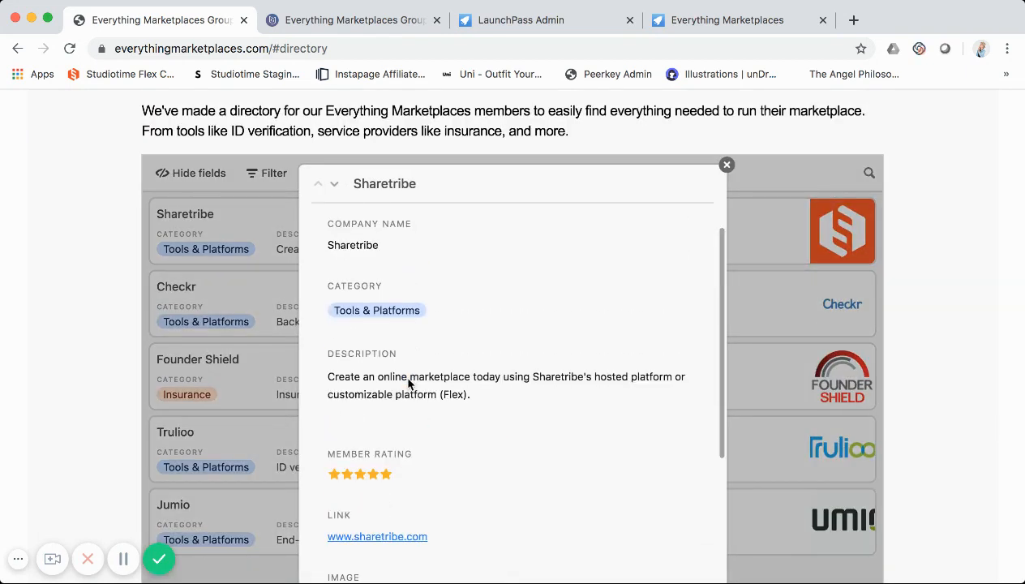
click(728, 166)
- Examine the directory's company listings from Sharetribe to Jumio, the member help note, the Add your company option and the footer links
scroll(622, 350, up, 1)
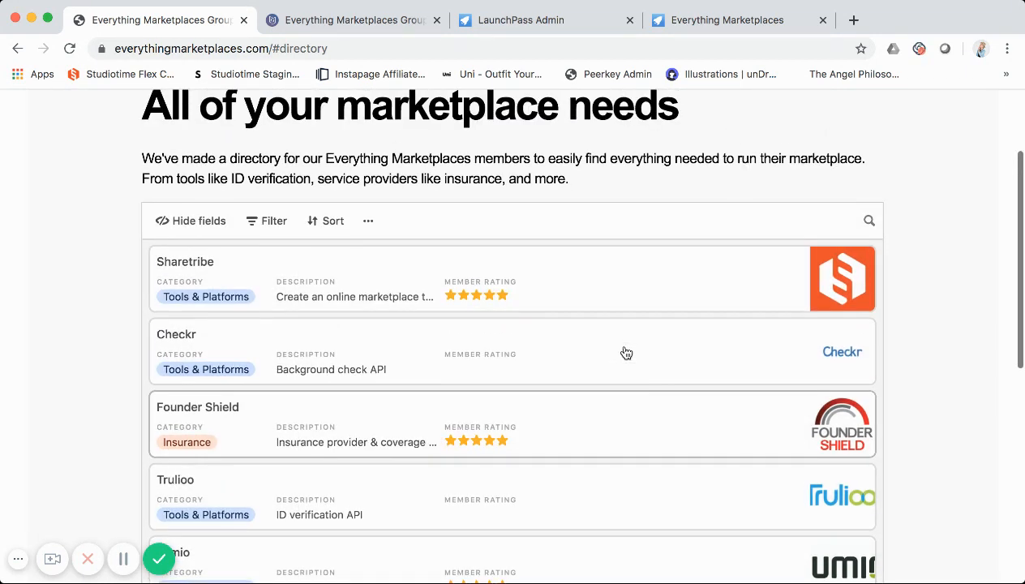
scroll(626, 353, down, 5)
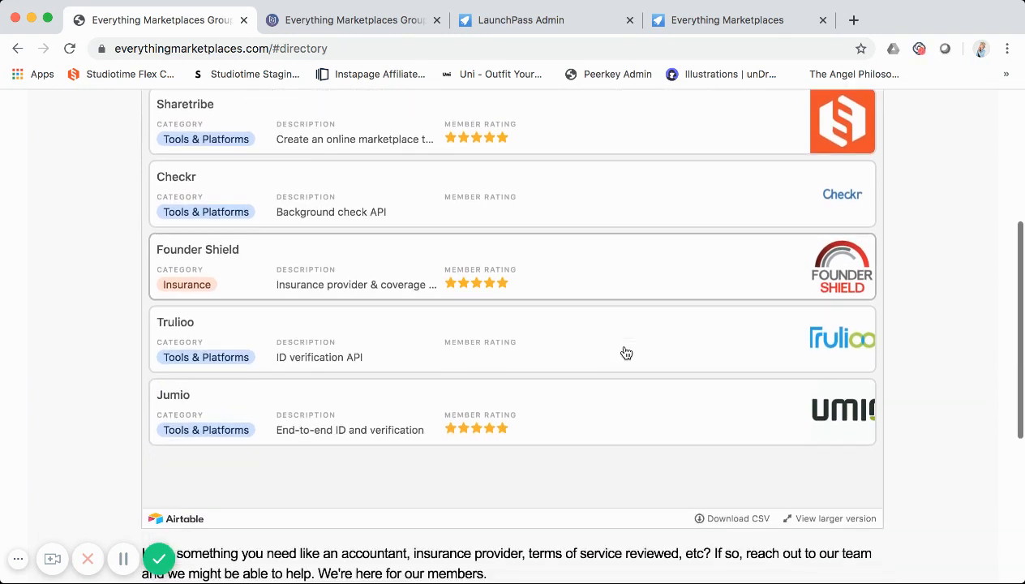
scroll(625, 353, down, 1)
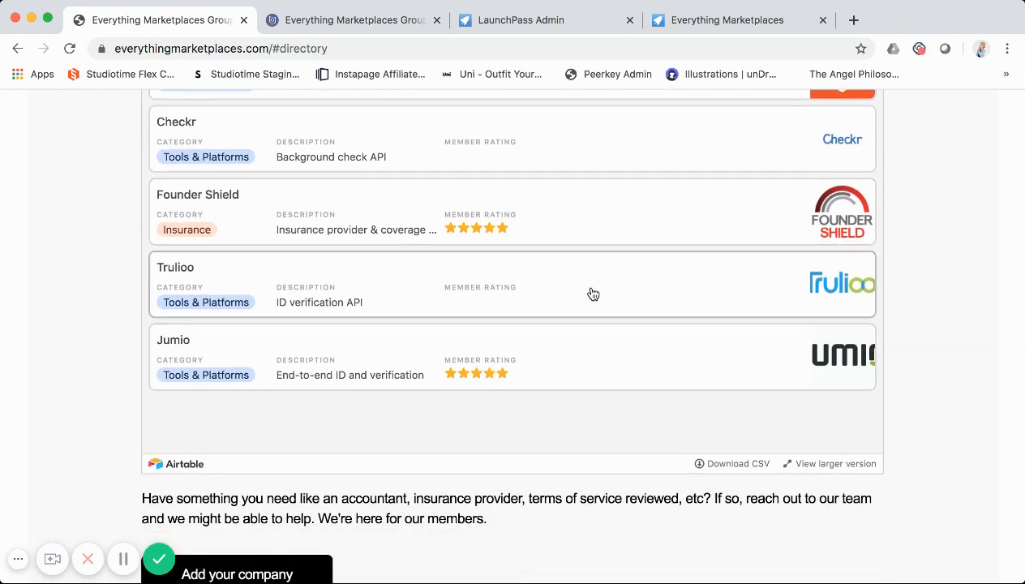
scroll(643, 366, down, 2)
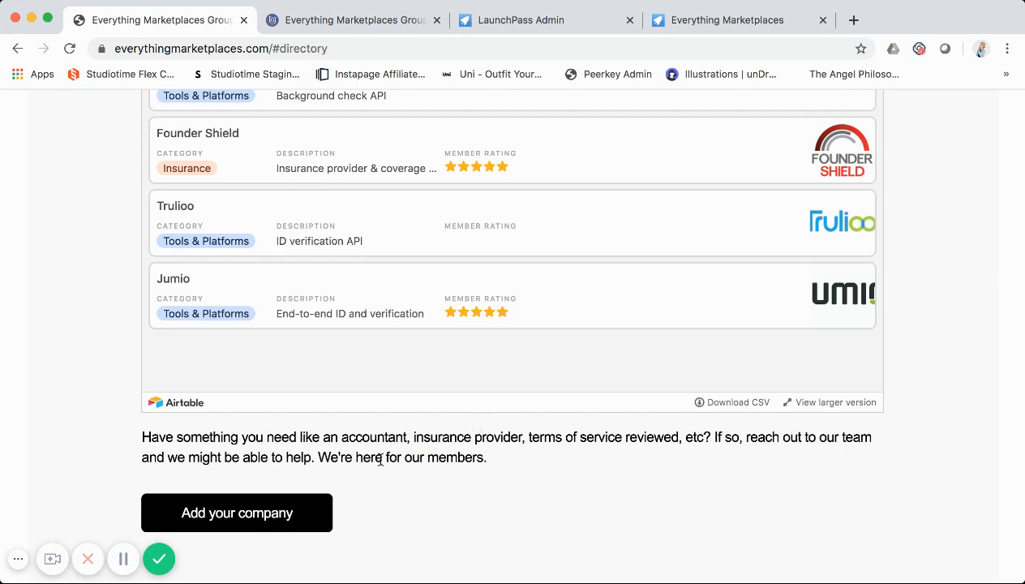
scroll(381, 454, down, 1)
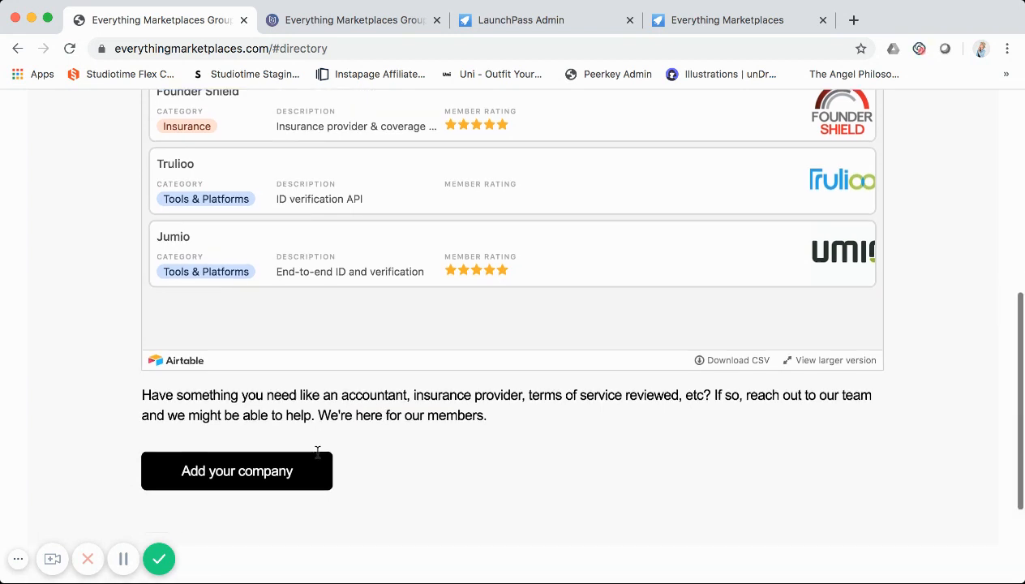
scroll(316, 324, up, 2)
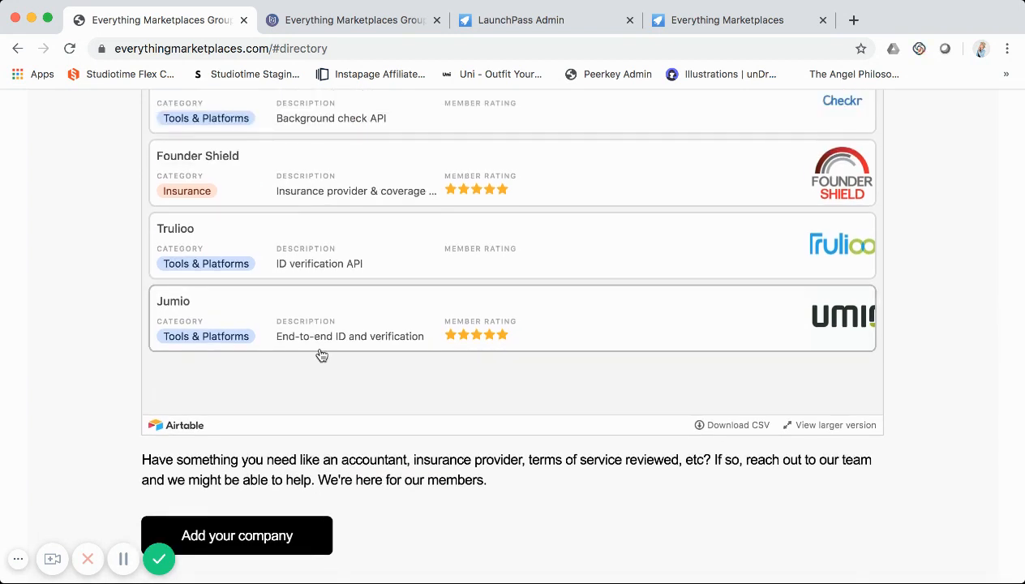
scroll(329, 480, down, 1)
scroll(336, 428, up, 5)
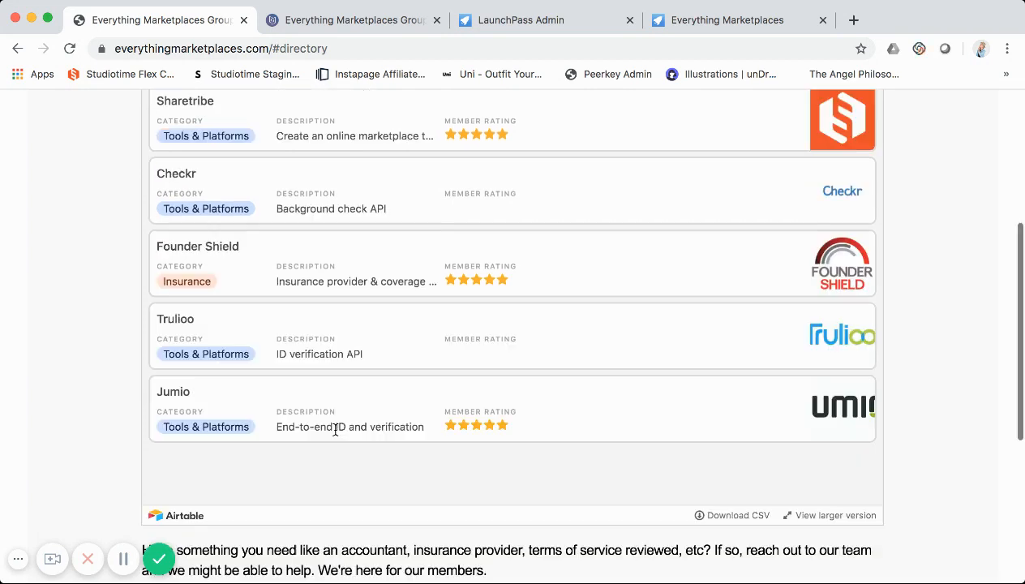
scroll(335, 430, up, 2)
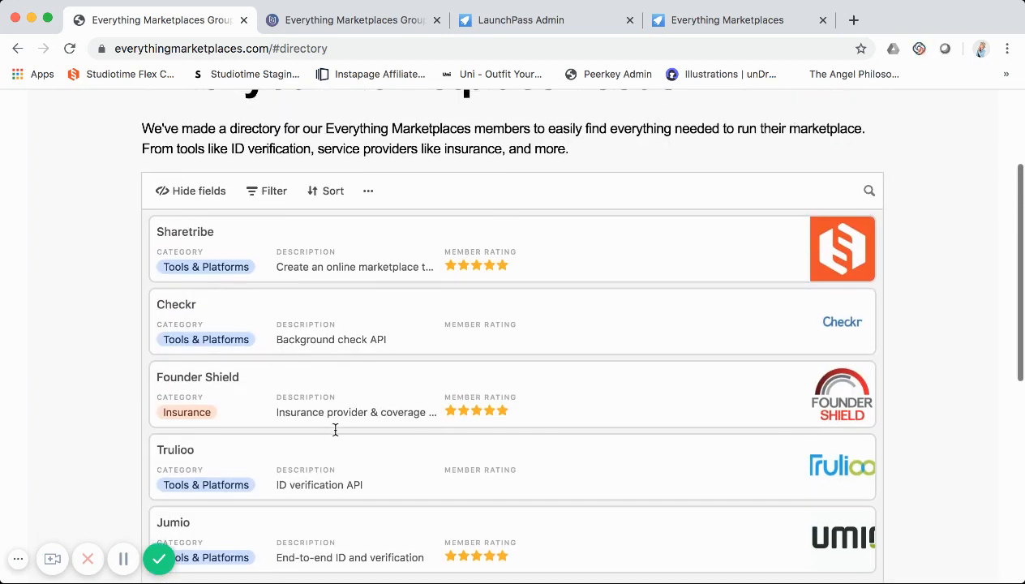
scroll(335, 430, down, 5)
scroll(304, 450, down, 1)
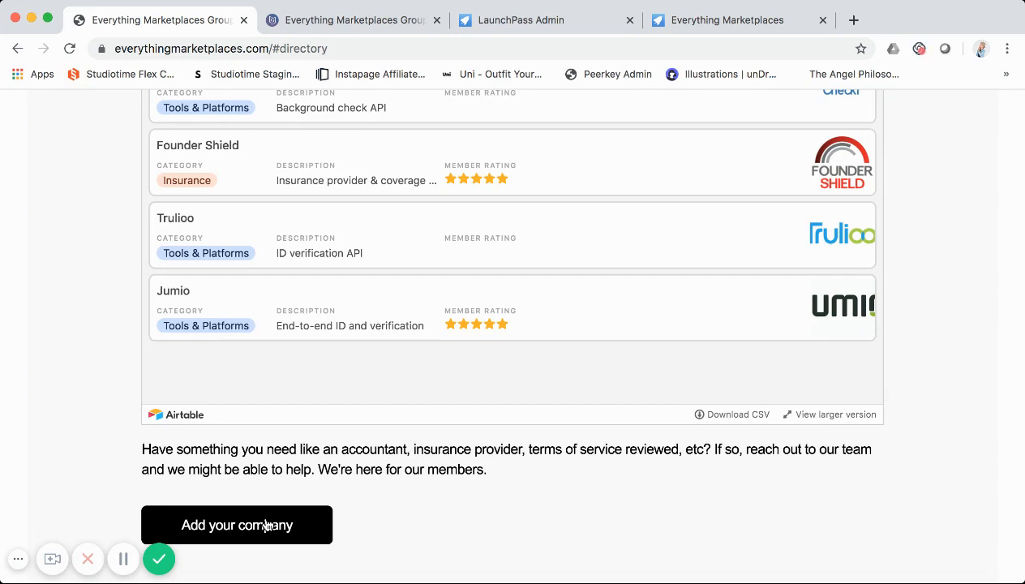
scroll(294, 396, down, 5)
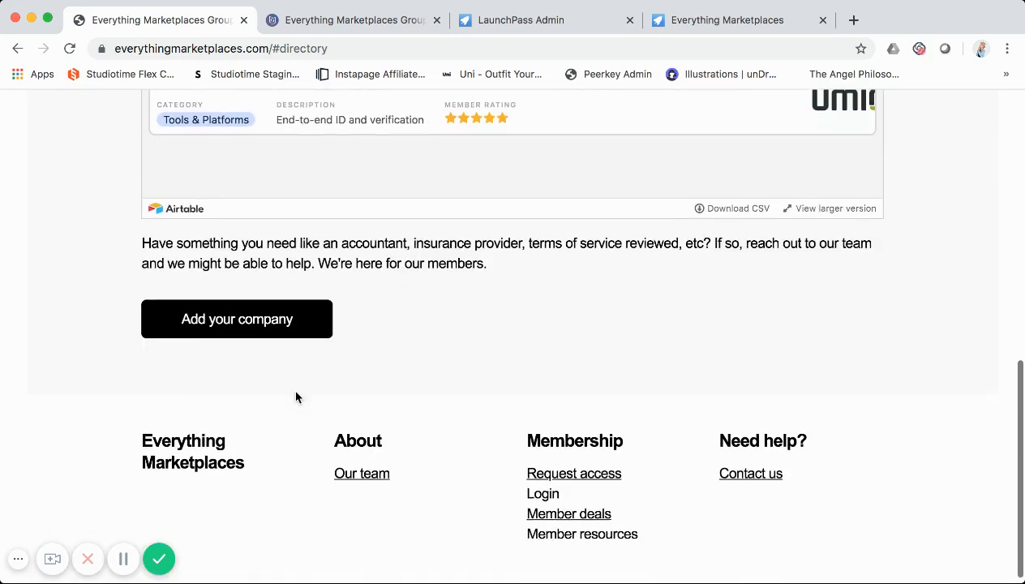
- Return from the directory page to the Everything Marketplaces home page and view its introduction
scroll(295, 396, up, 12)
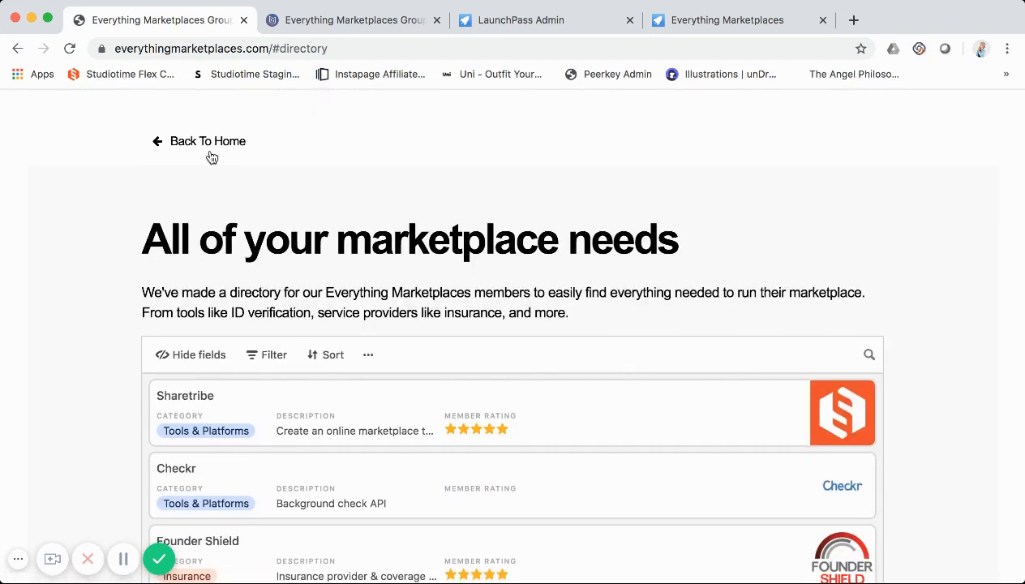
click(210, 153)
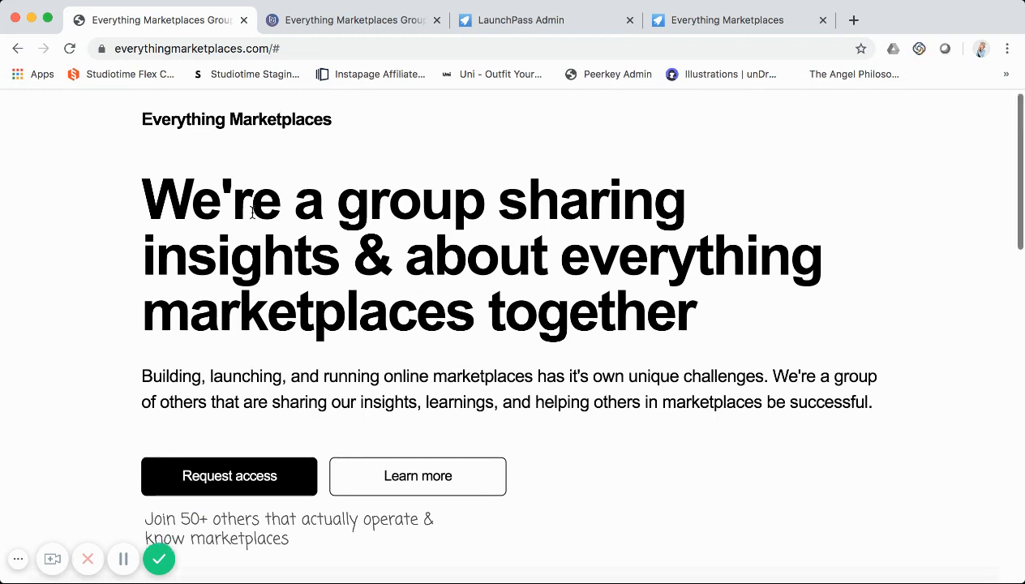
scroll(252, 213, down, 1)
scroll(252, 213, up, 1)
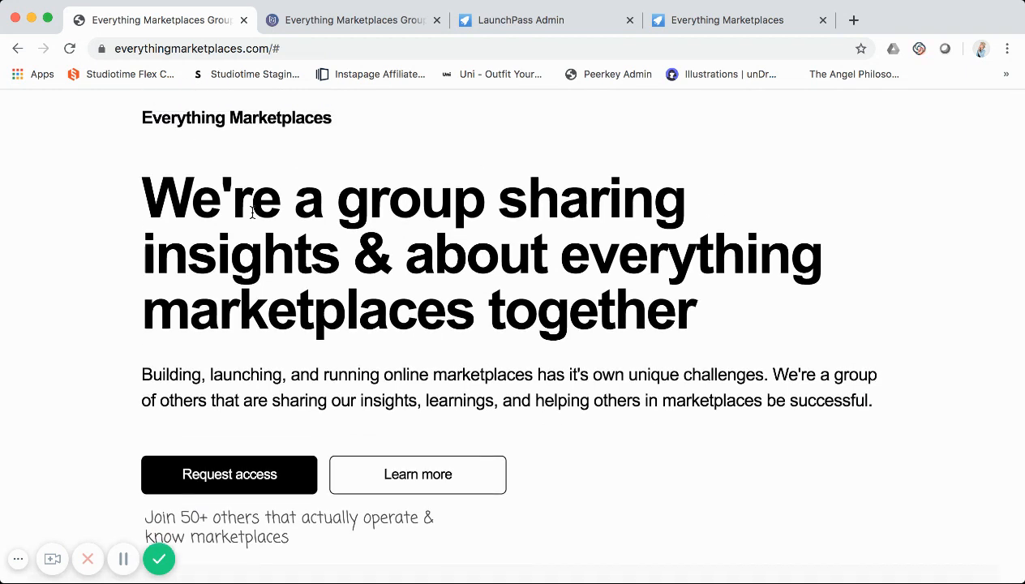